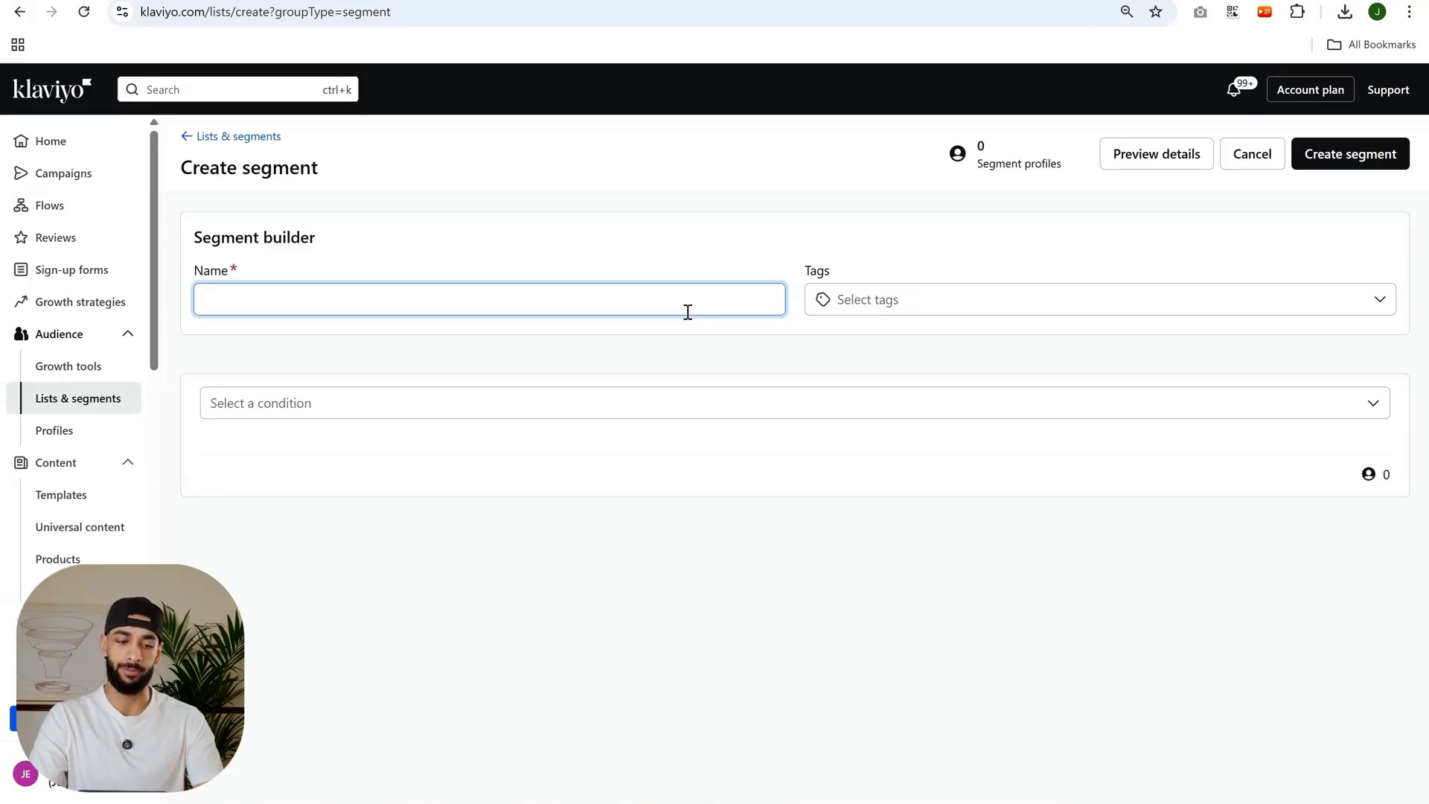
Name the new segment "90-day Engaged".
key(Caps_Lock)
text(Engaged profiles)
key(ctrl+a)
key(Left)
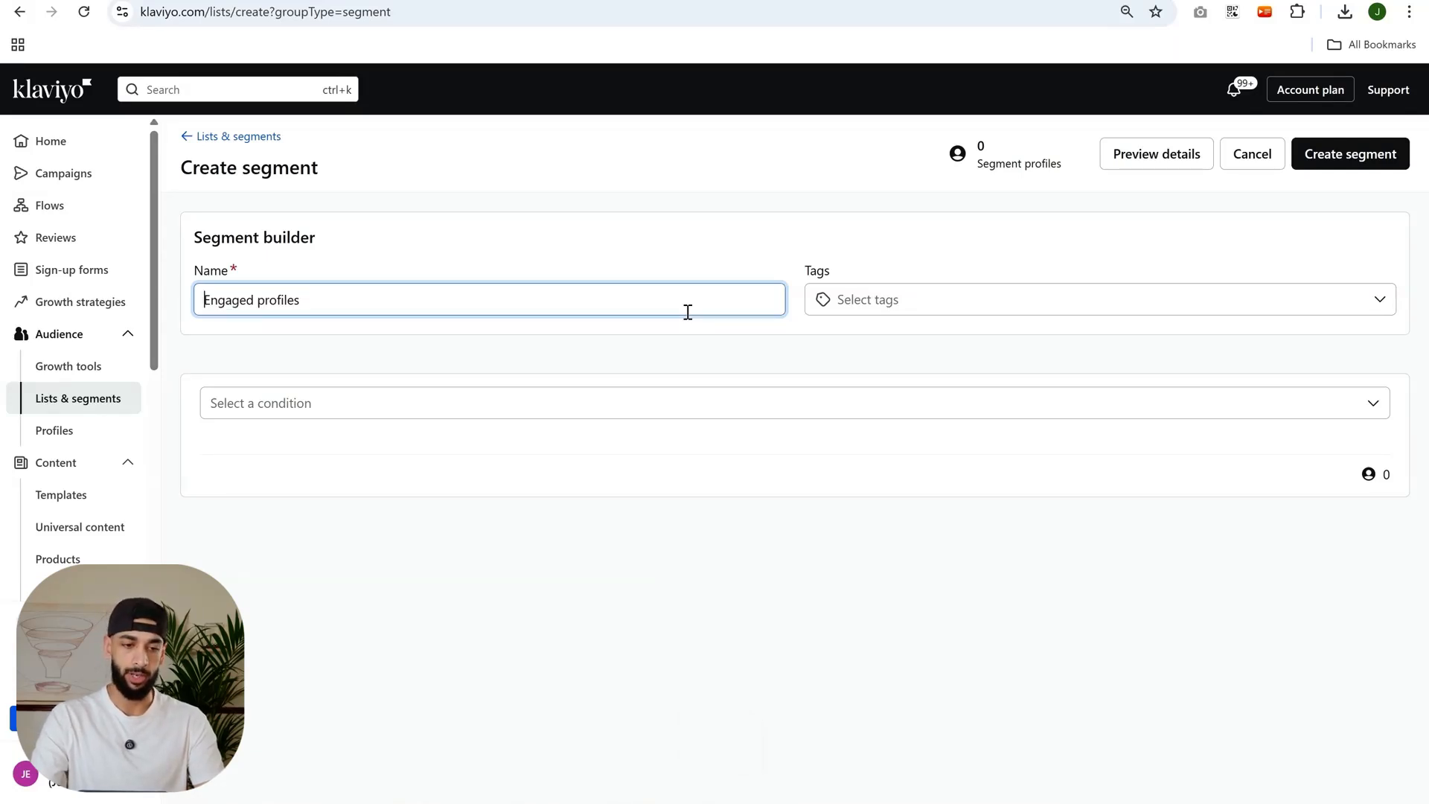
text(90 day)
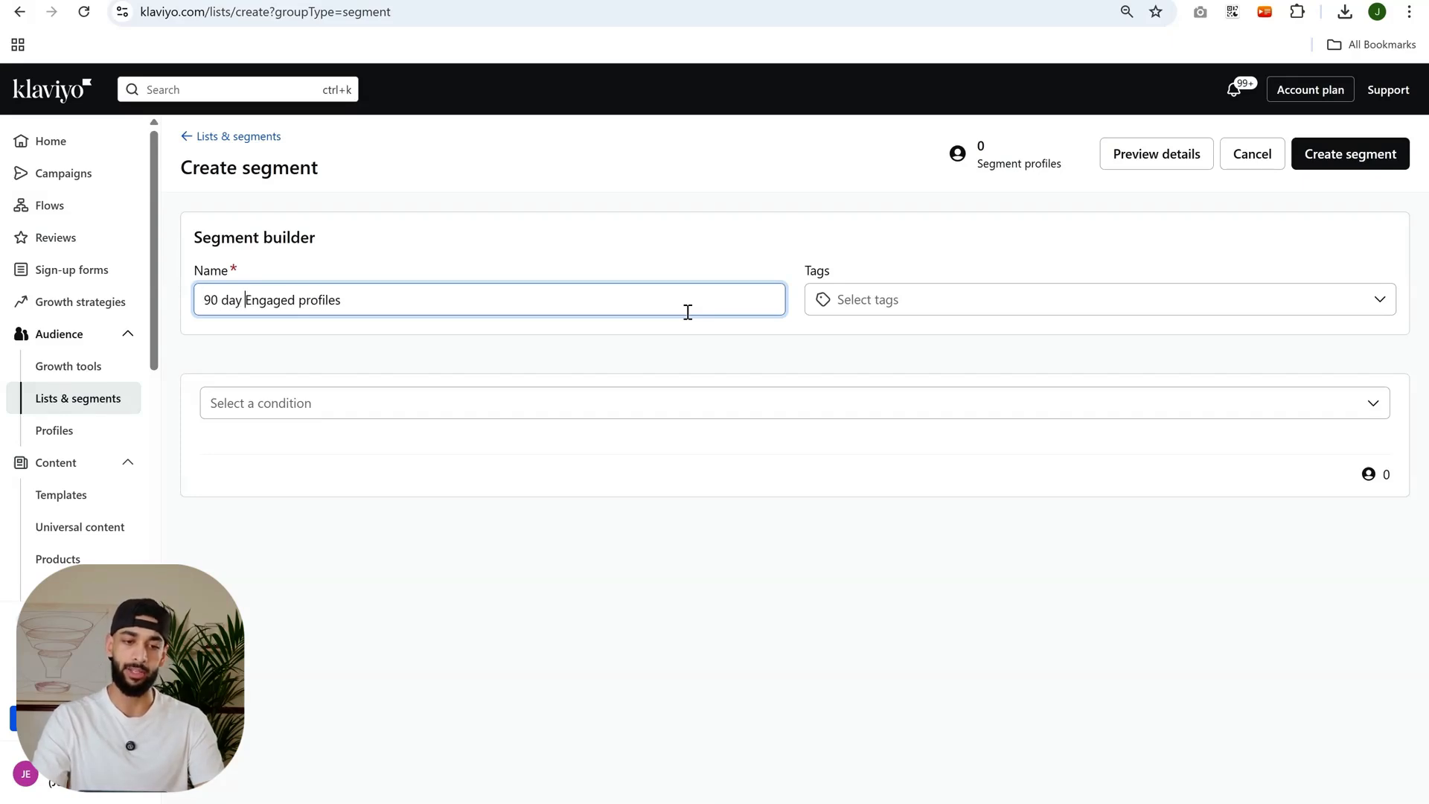
key(BackSpace)
text(-)
key(End)
key(ctrl+BackSpace)
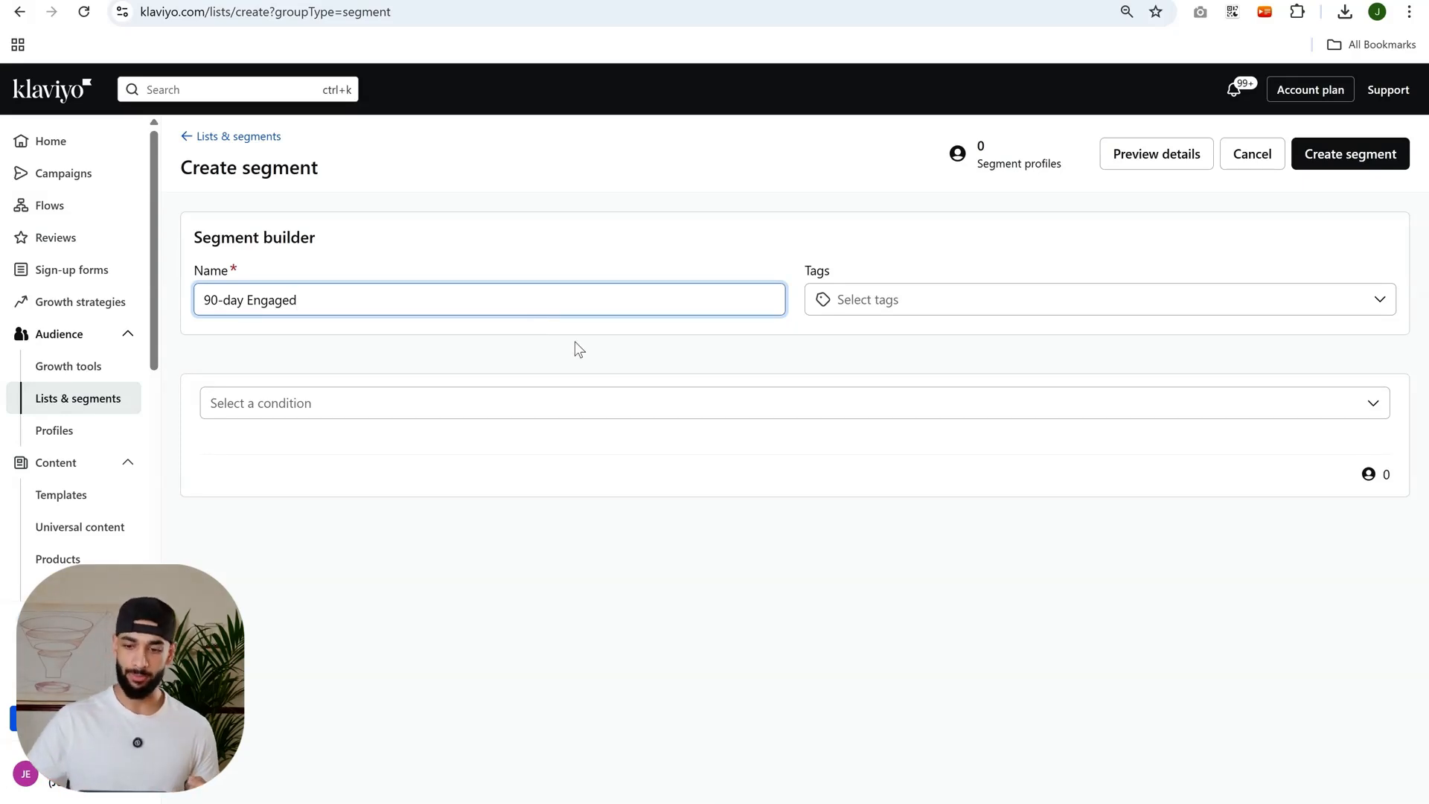
click(1242, 712)
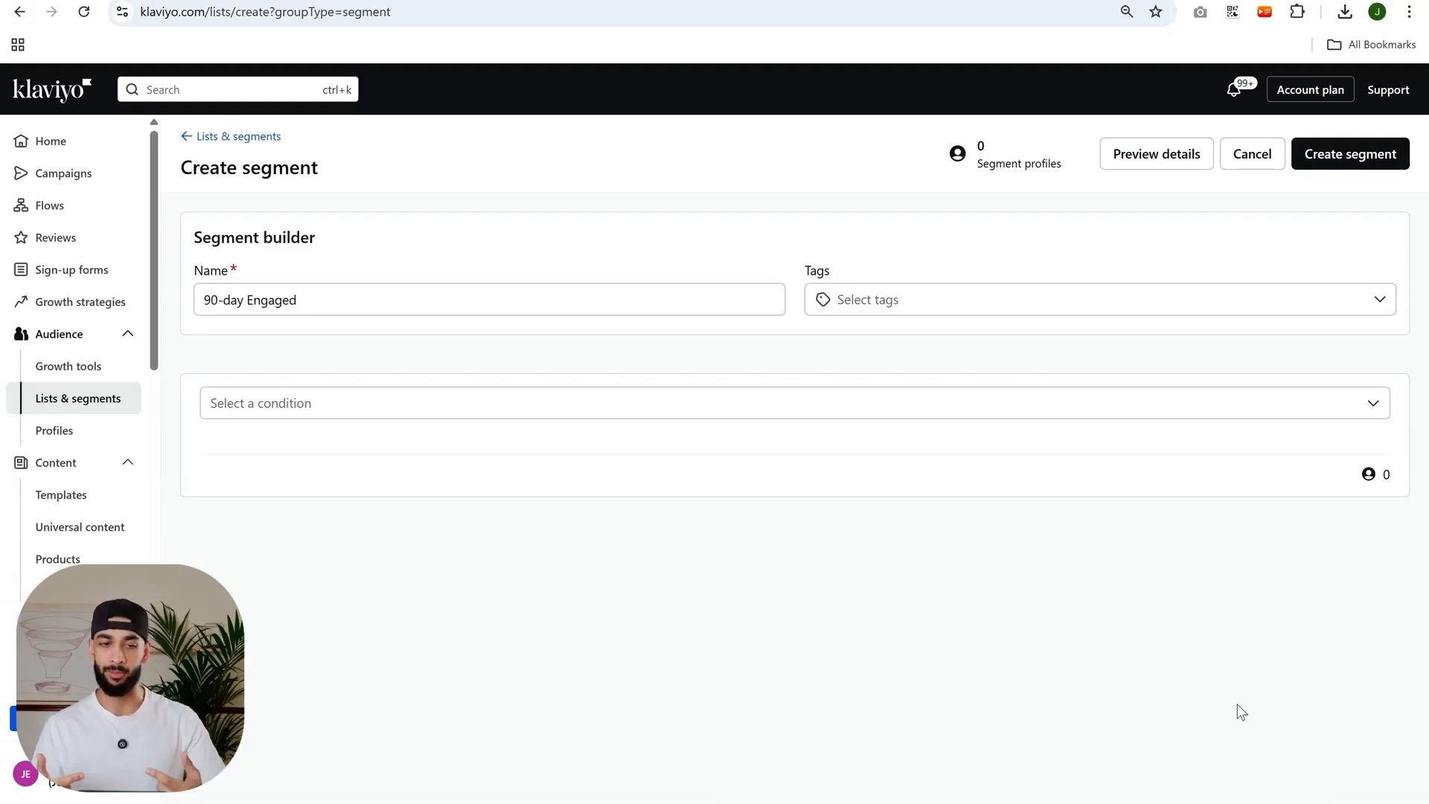
Set the segment condition to "If someone is in or not in a list" and view the selectable lists.
click(306, 402)
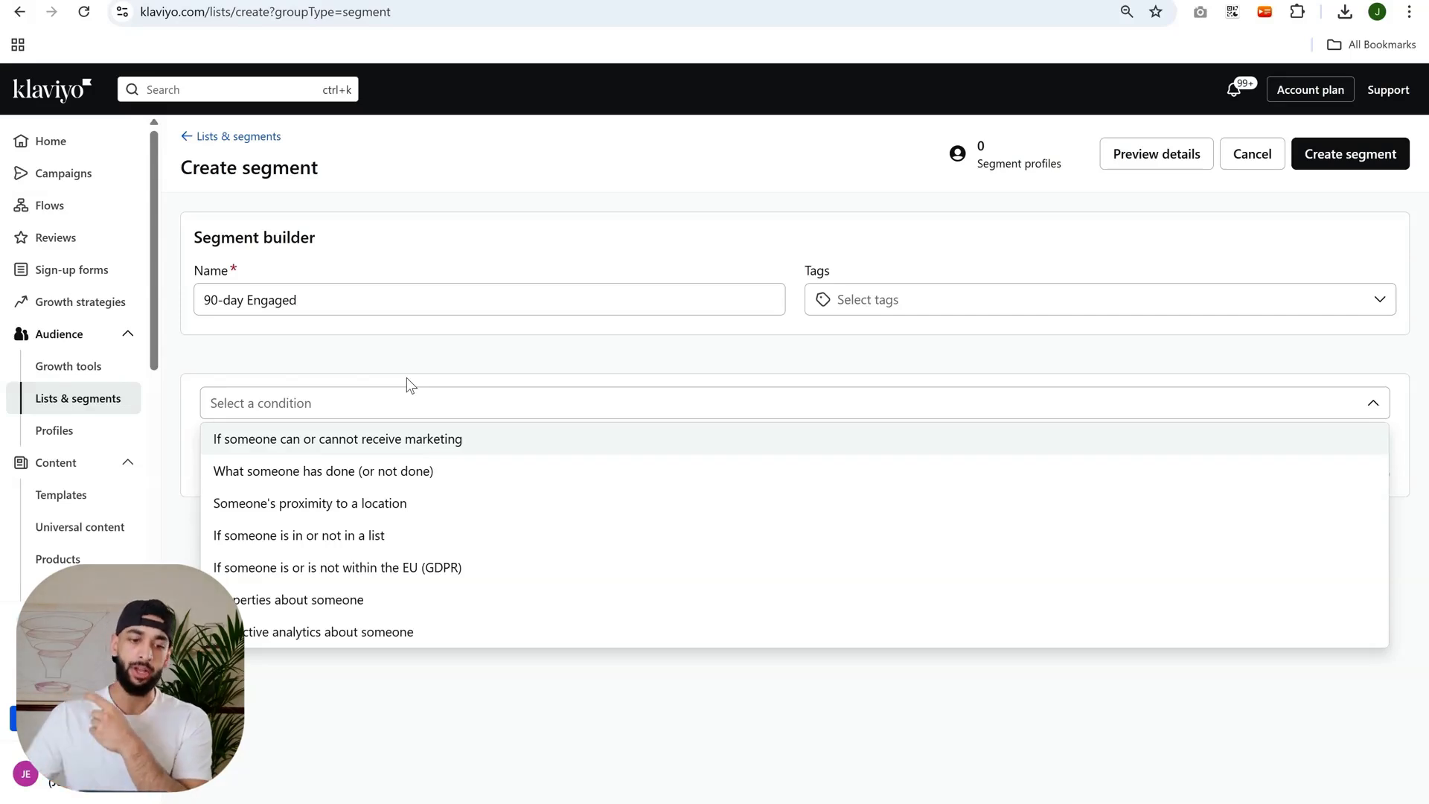
click(362, 535)
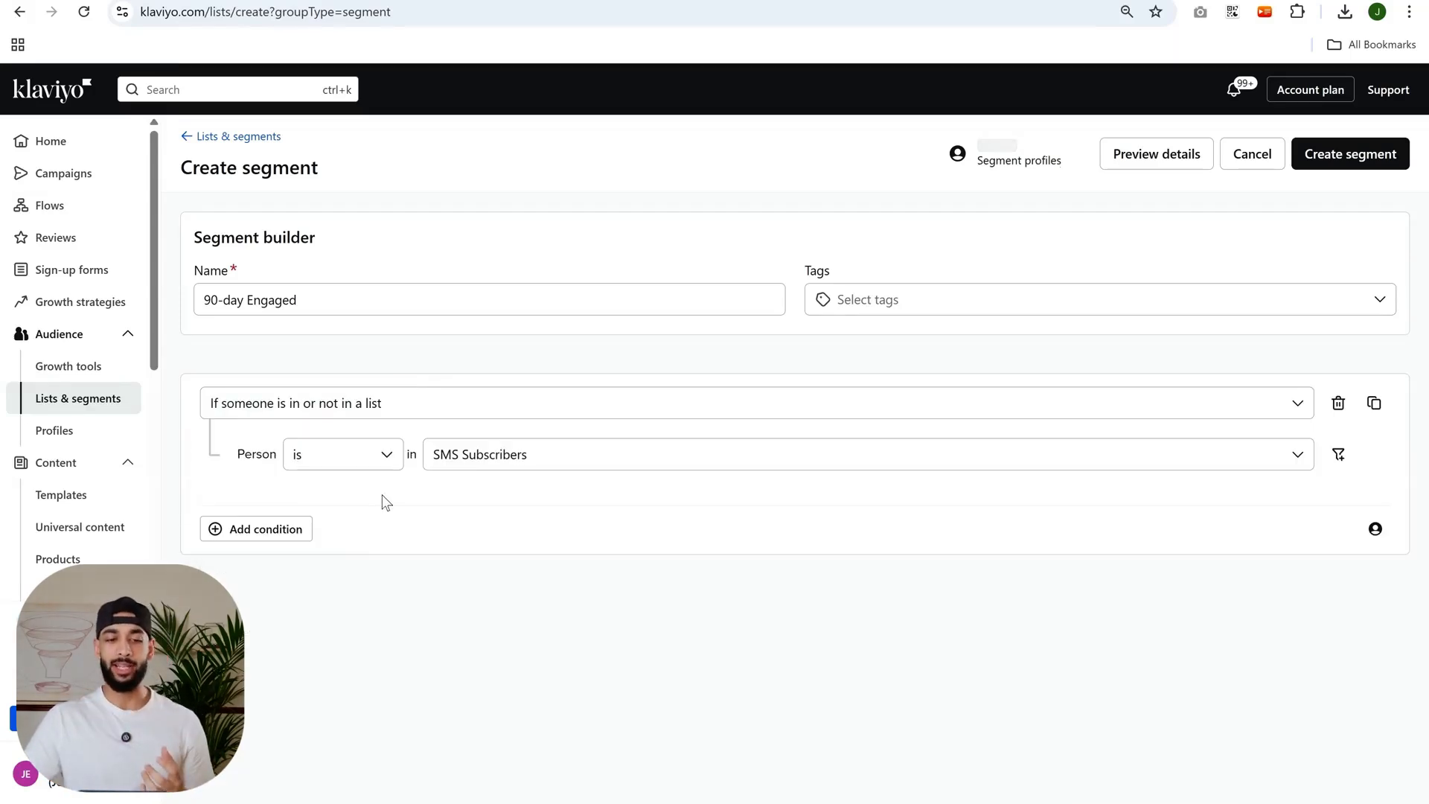
click(453, 456)
click(395, 592)
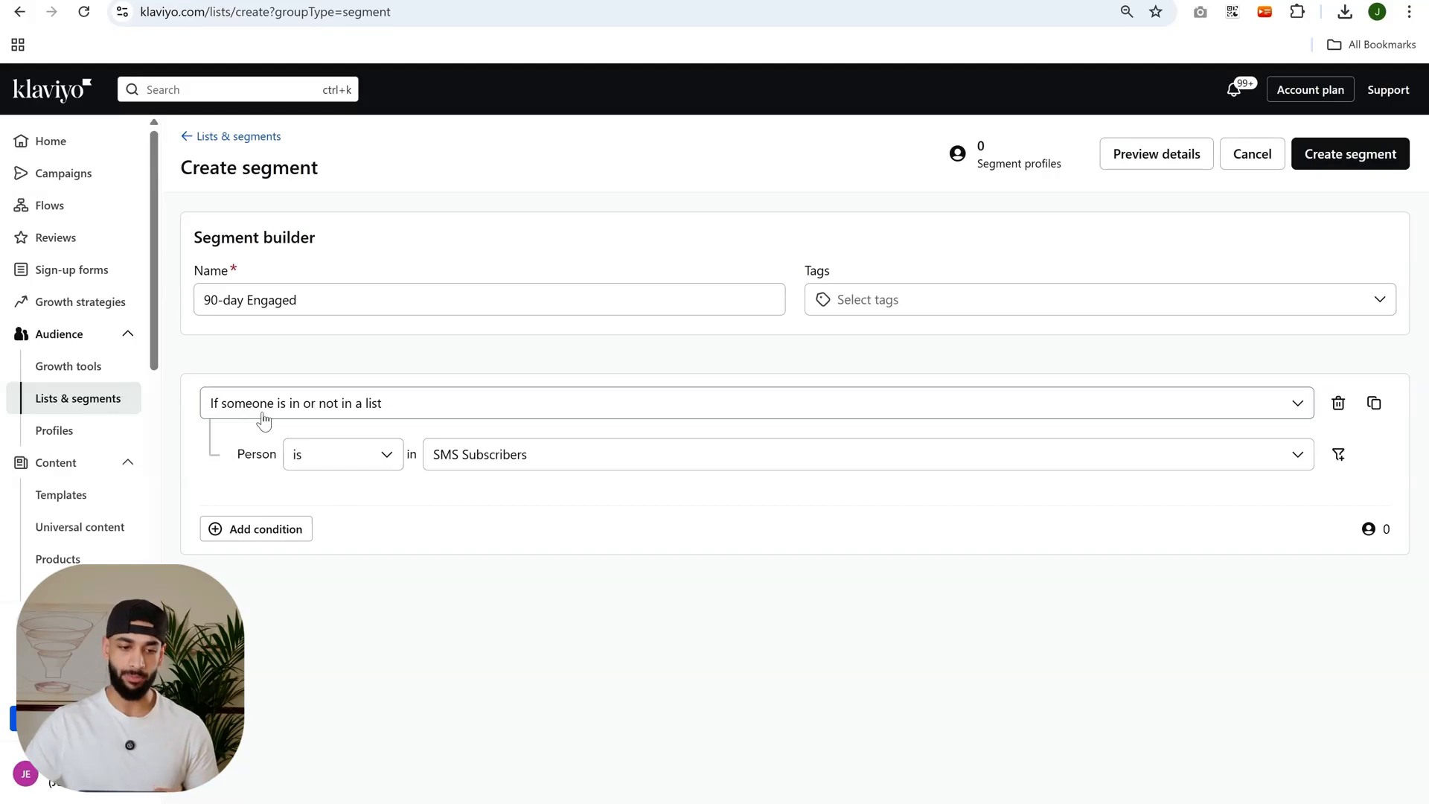
Examine the available condition types, the is / is not options and the lists offered for the list-membership condition.
click(311, 414)
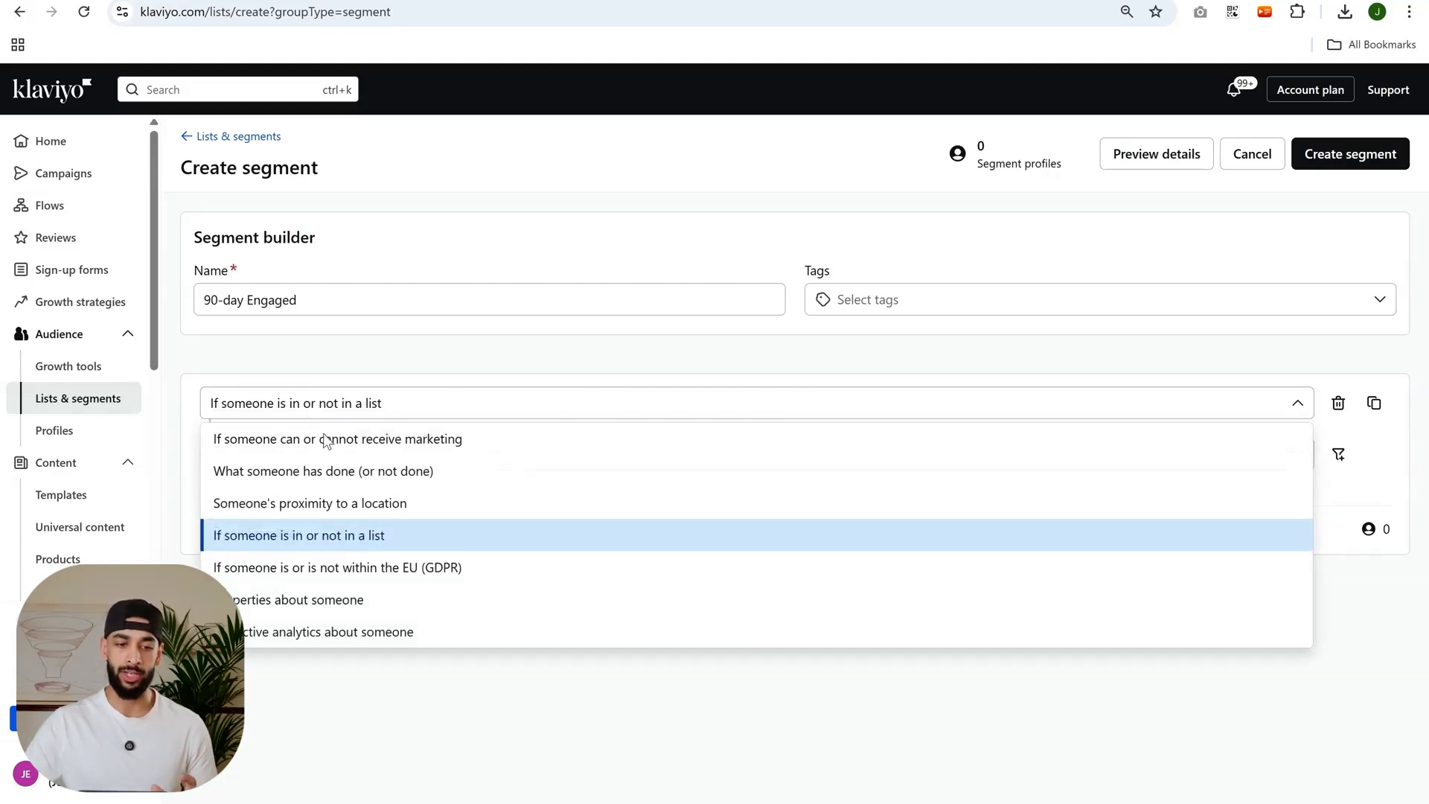
click(299, 549)
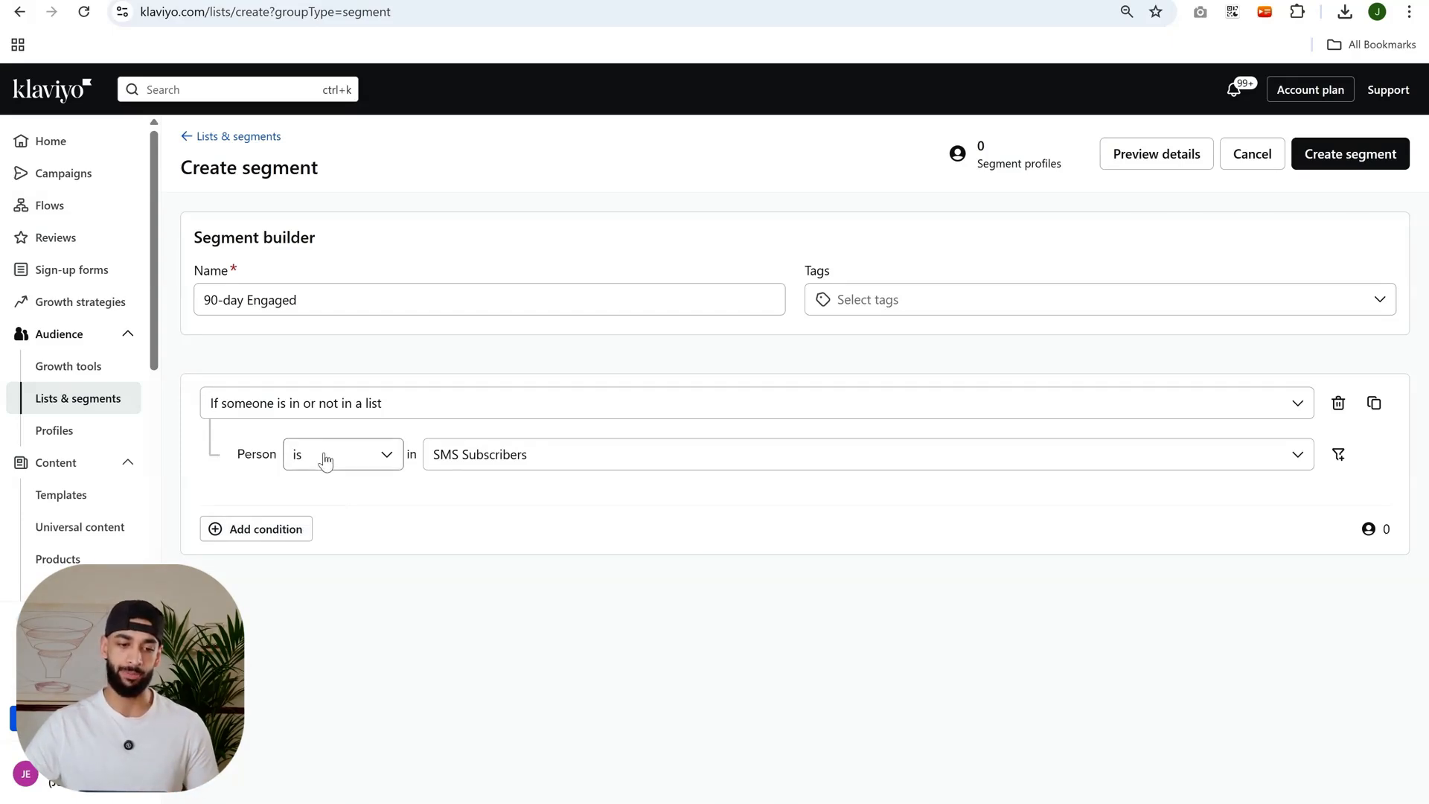
click(299, 460)
click(342, 503)
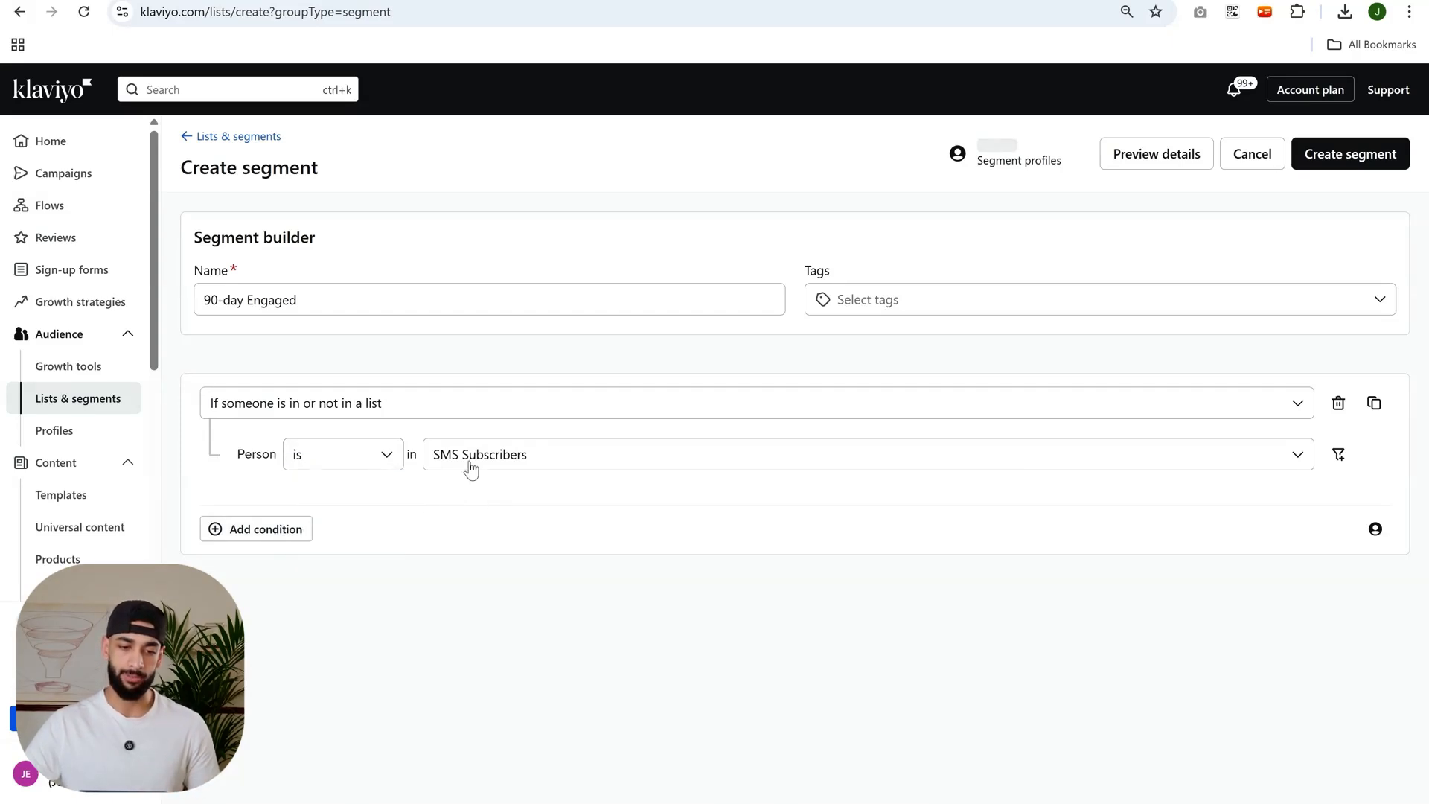
click(482, 455)
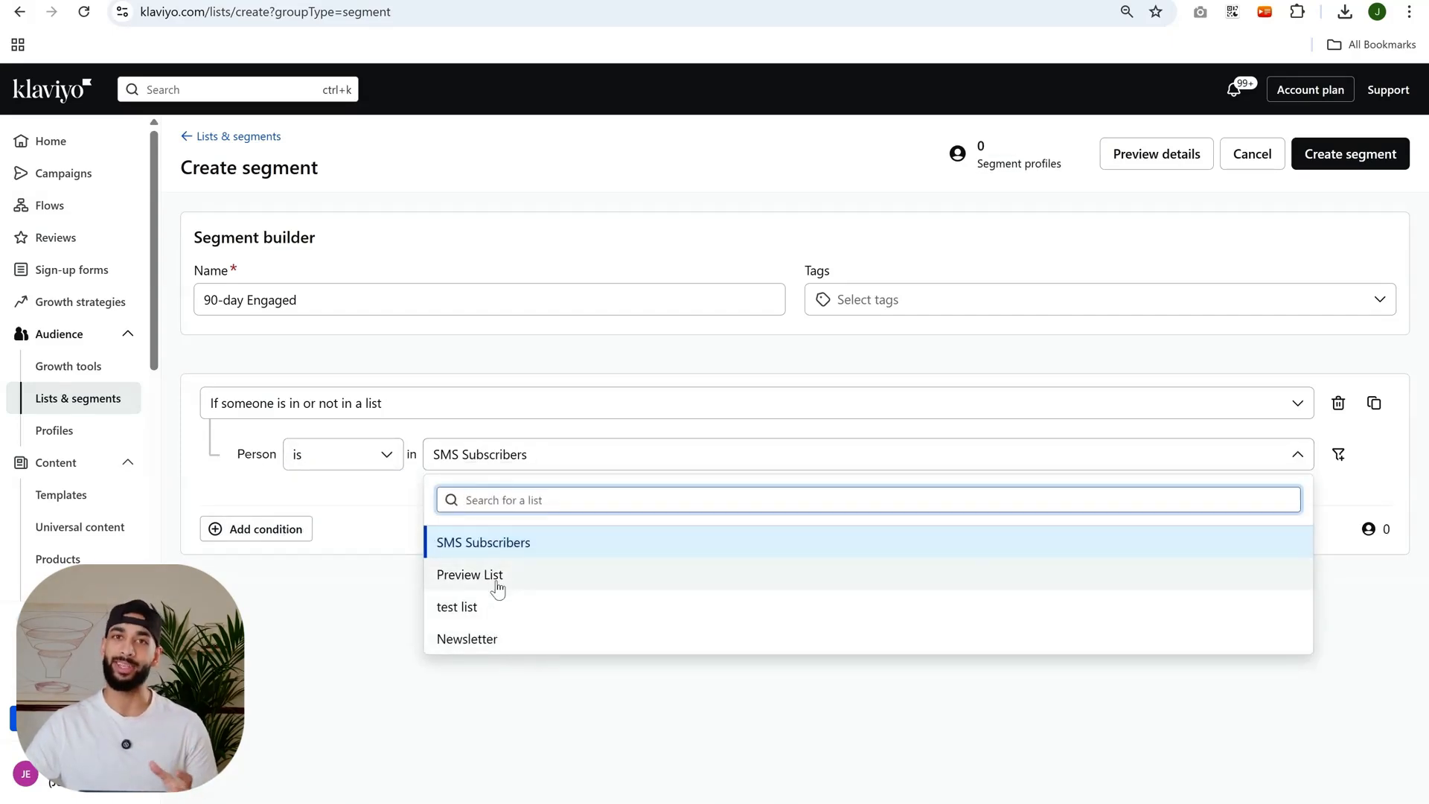
click(395, 571)
click(353, 463)
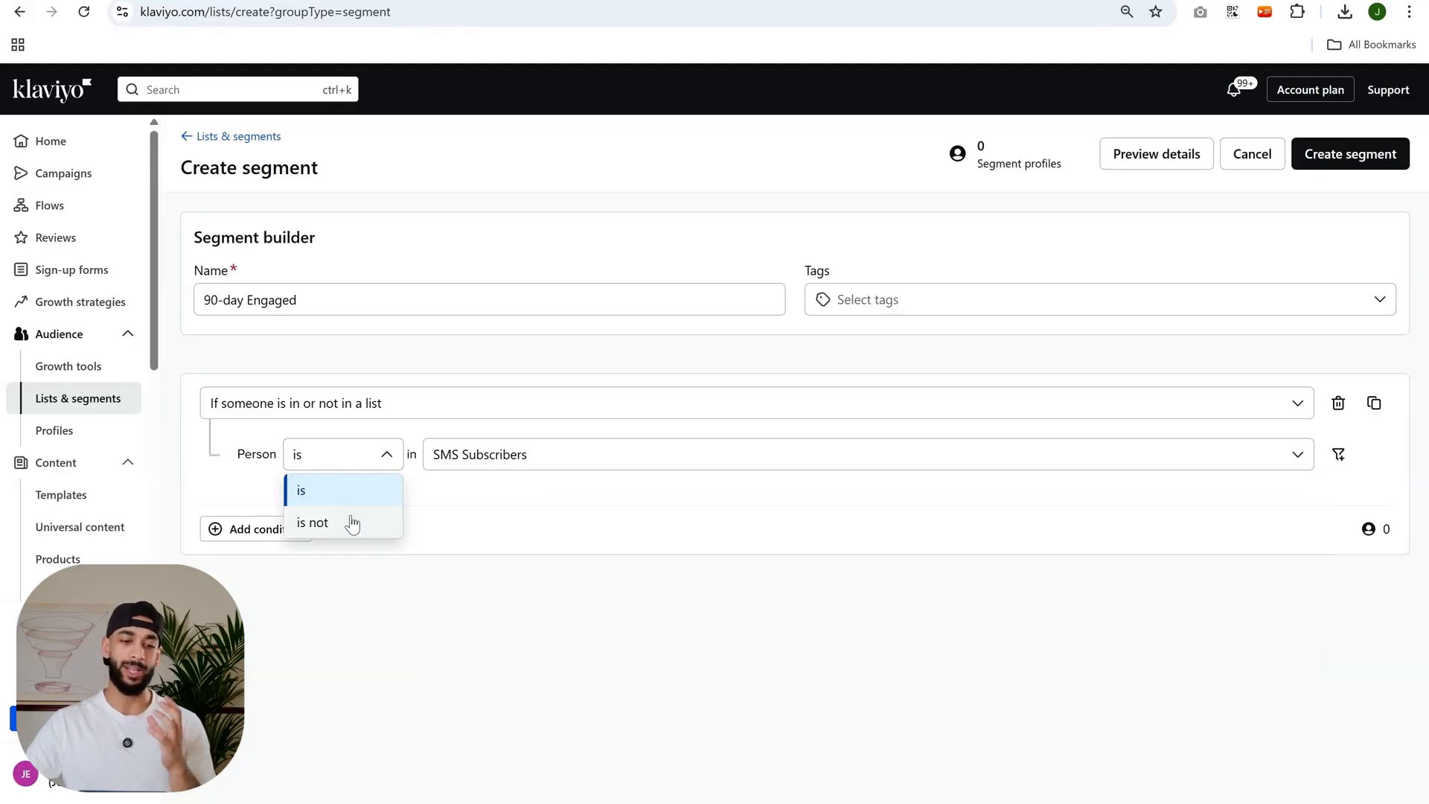
click(485, 519)
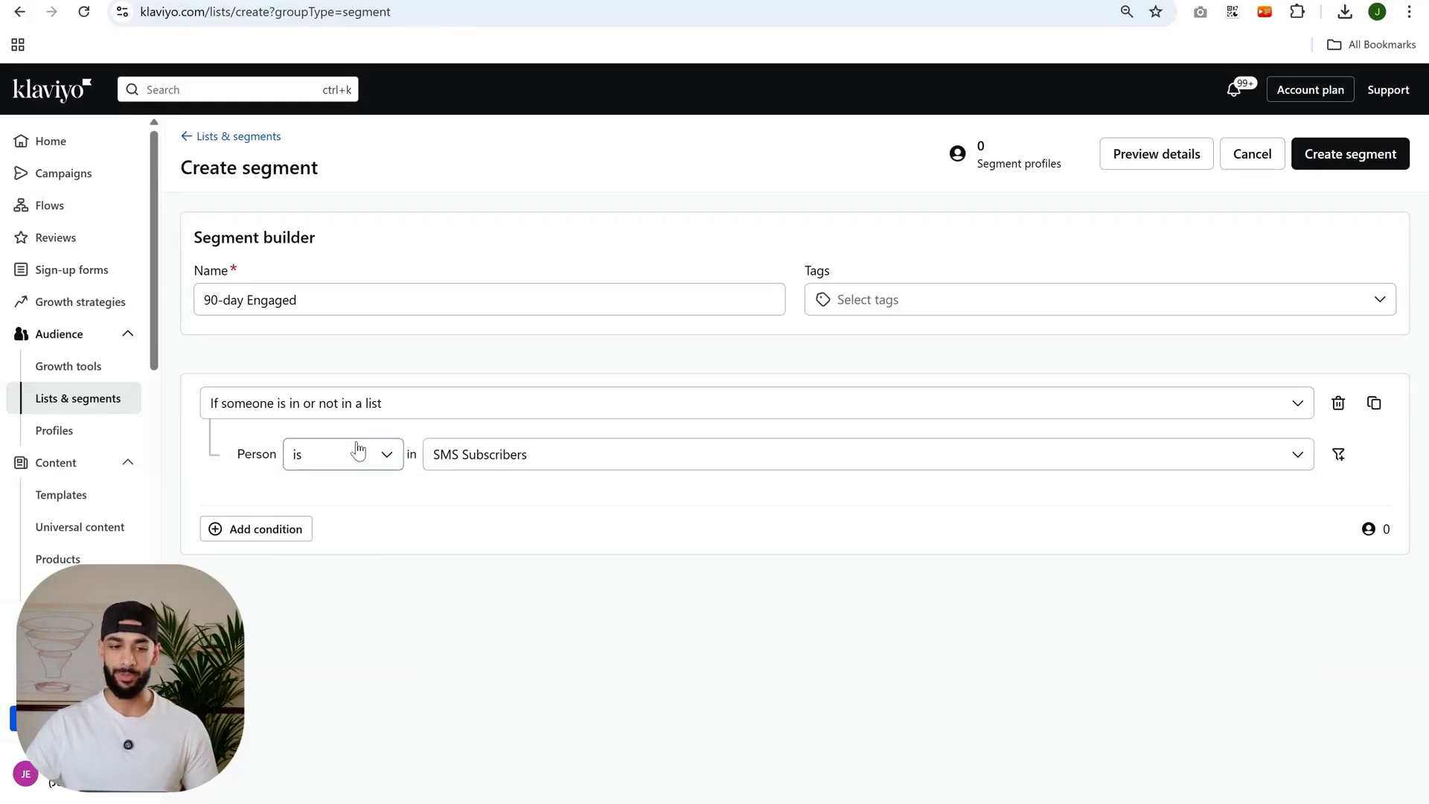
Switch the condition to "What someone has done (or not done)" and open its choice of events.
click(382, 396)
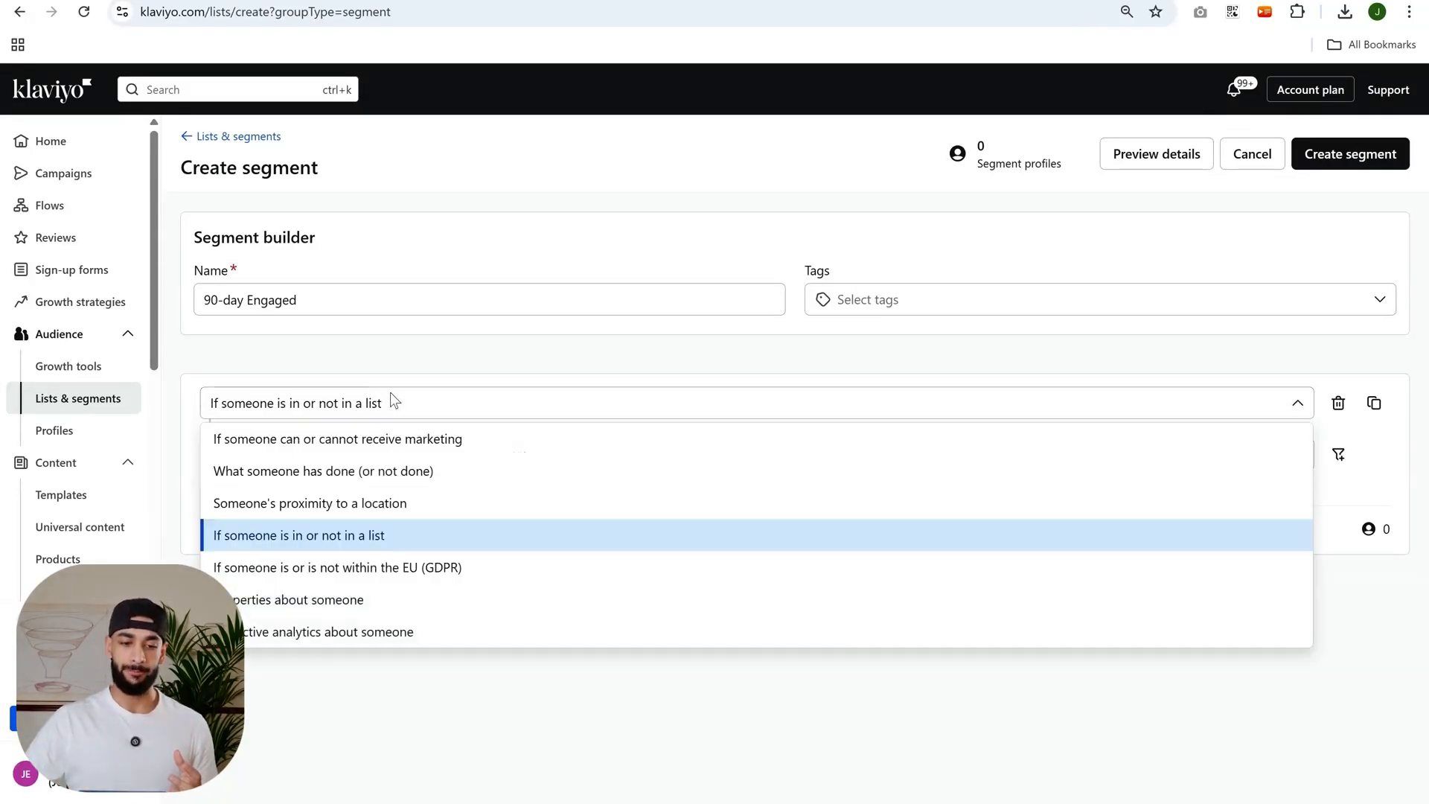
click(279, 480)
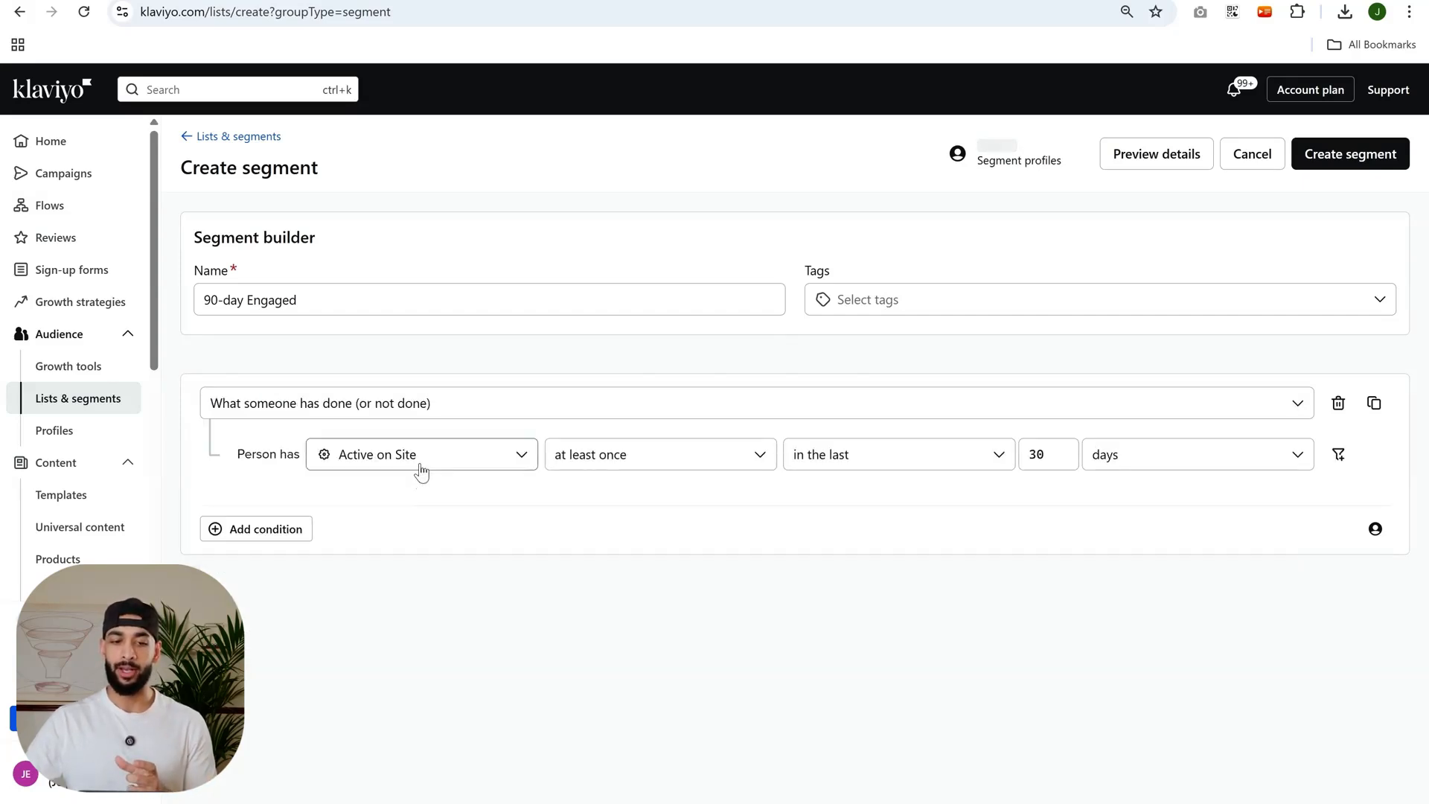
click(419, 467)
scroll(413, 588, down, 10)
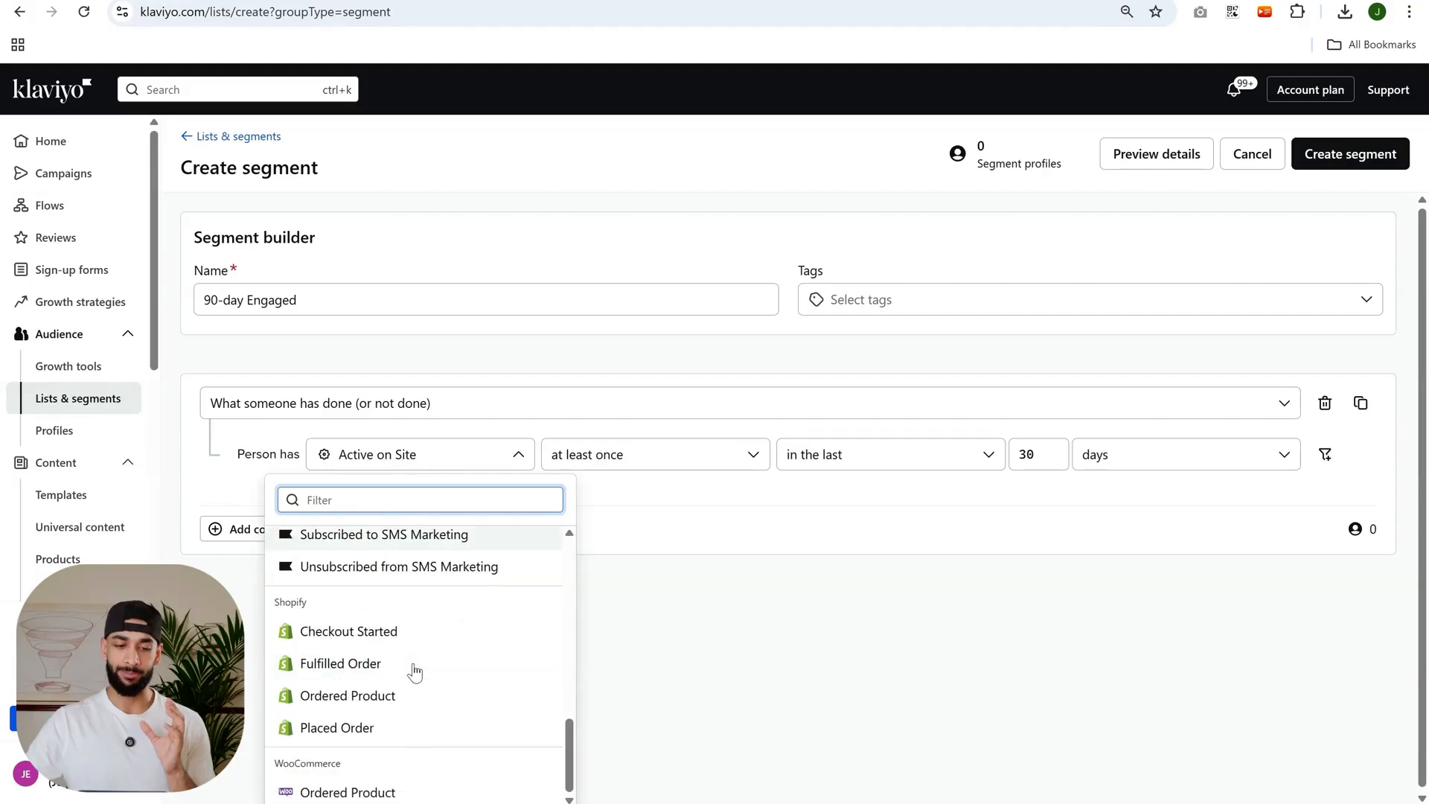
scroll(414, 673, up, 10)
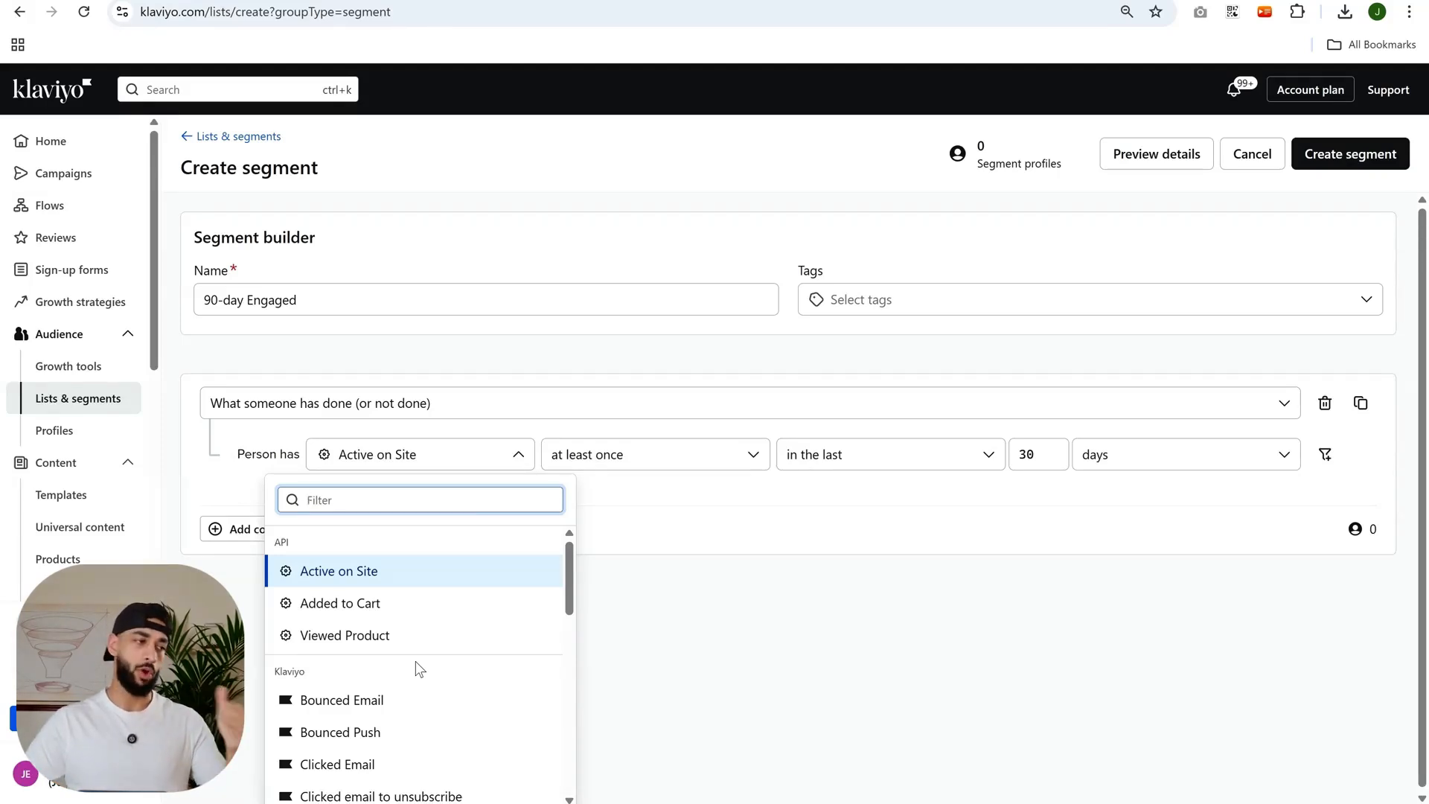
Examine the API, Klaviyo and store events that the activity condition can use.
scroll(415, 661, down, 3)
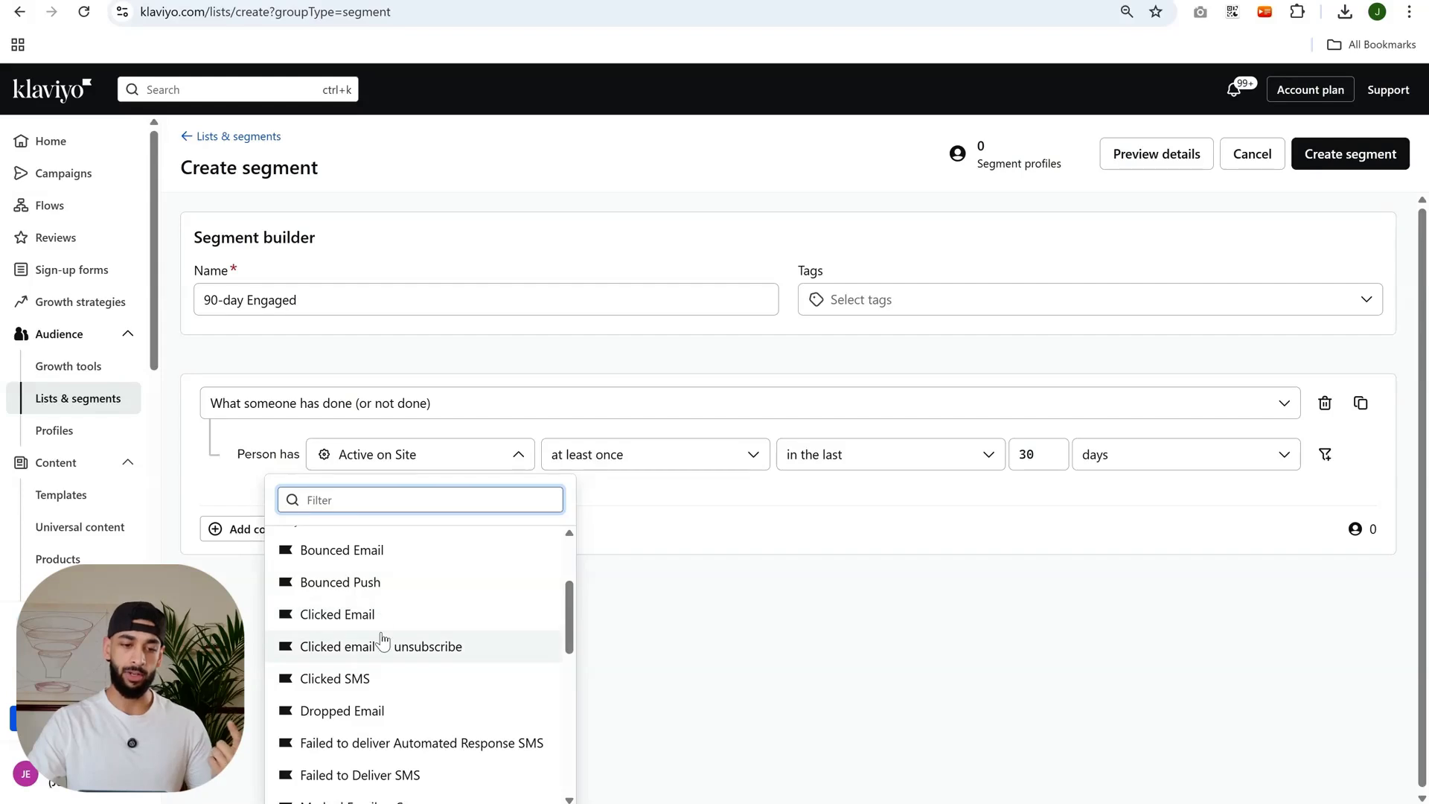
scroll(381, 639, down, 1)
scroll(396, 658, down, 3)
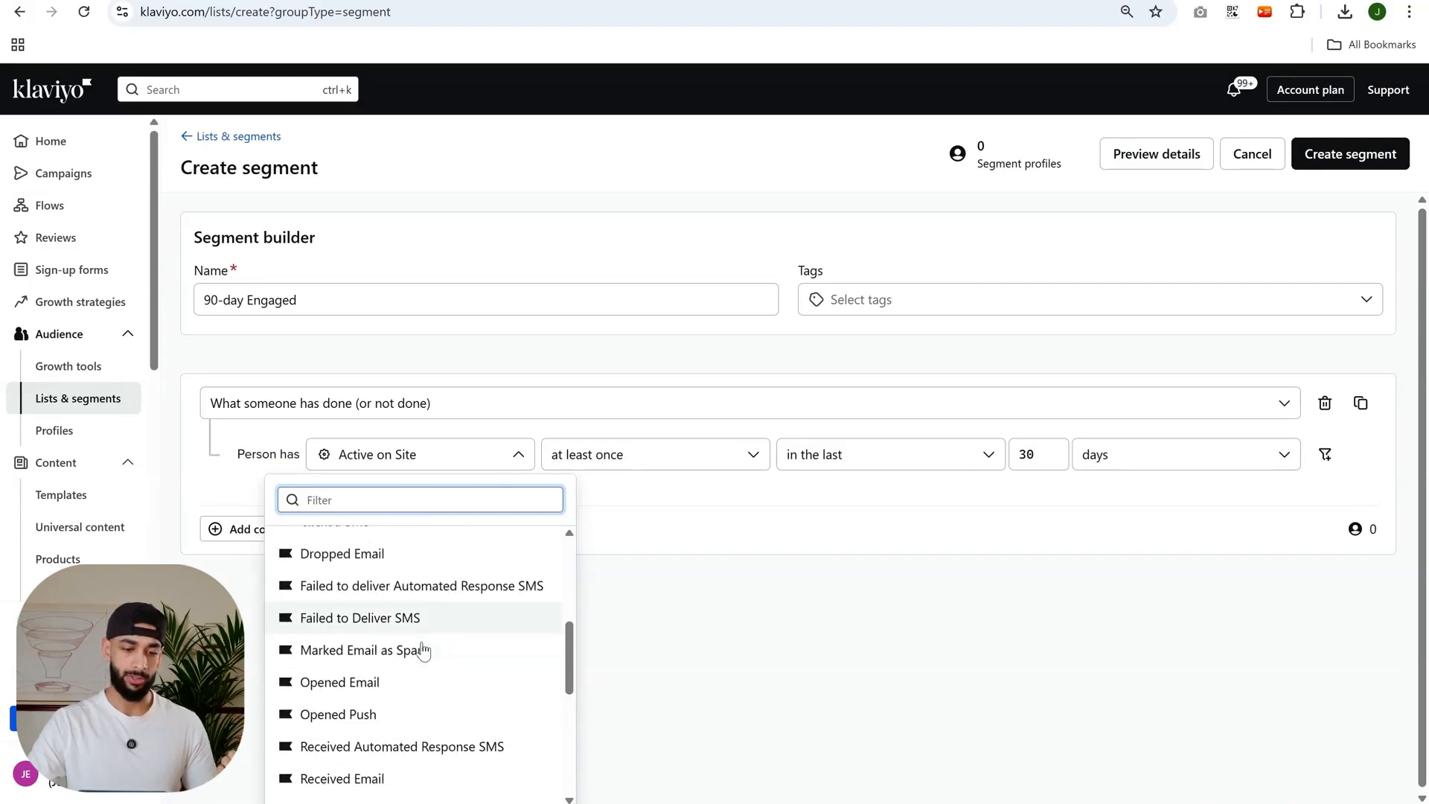
scroll(440, 615, down, 2)
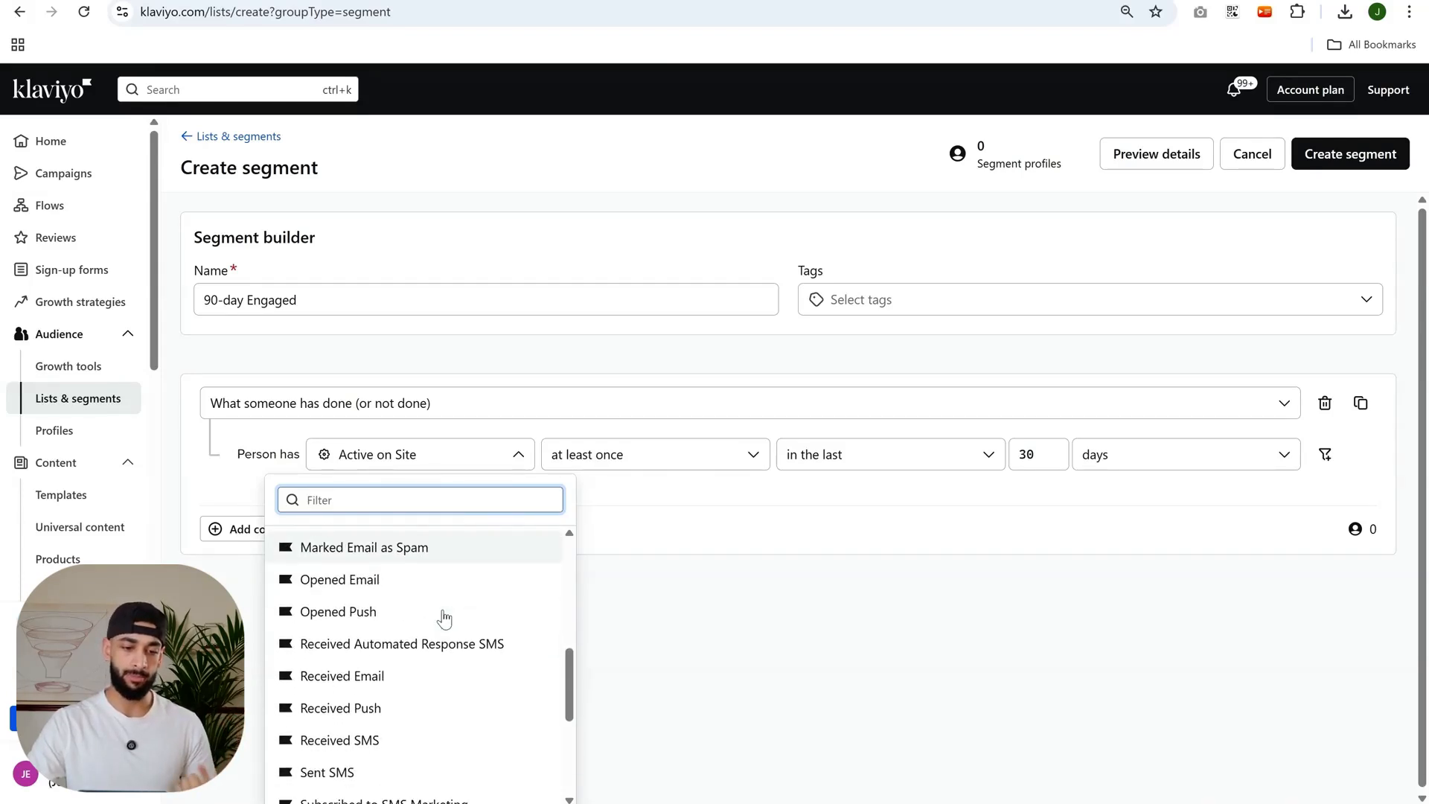
scroll(443, 618, up, 5)
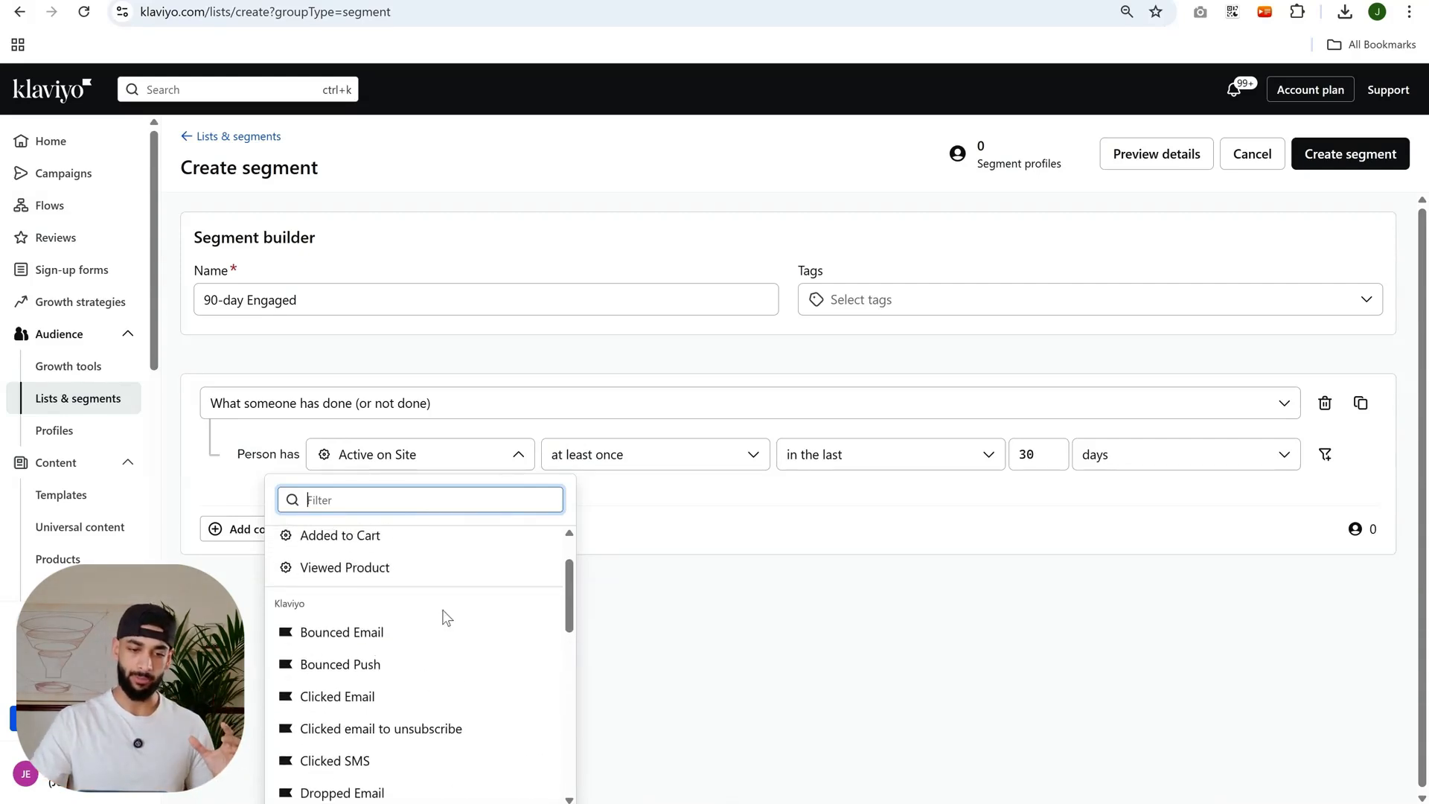
scroll(446, 618, down, 8)
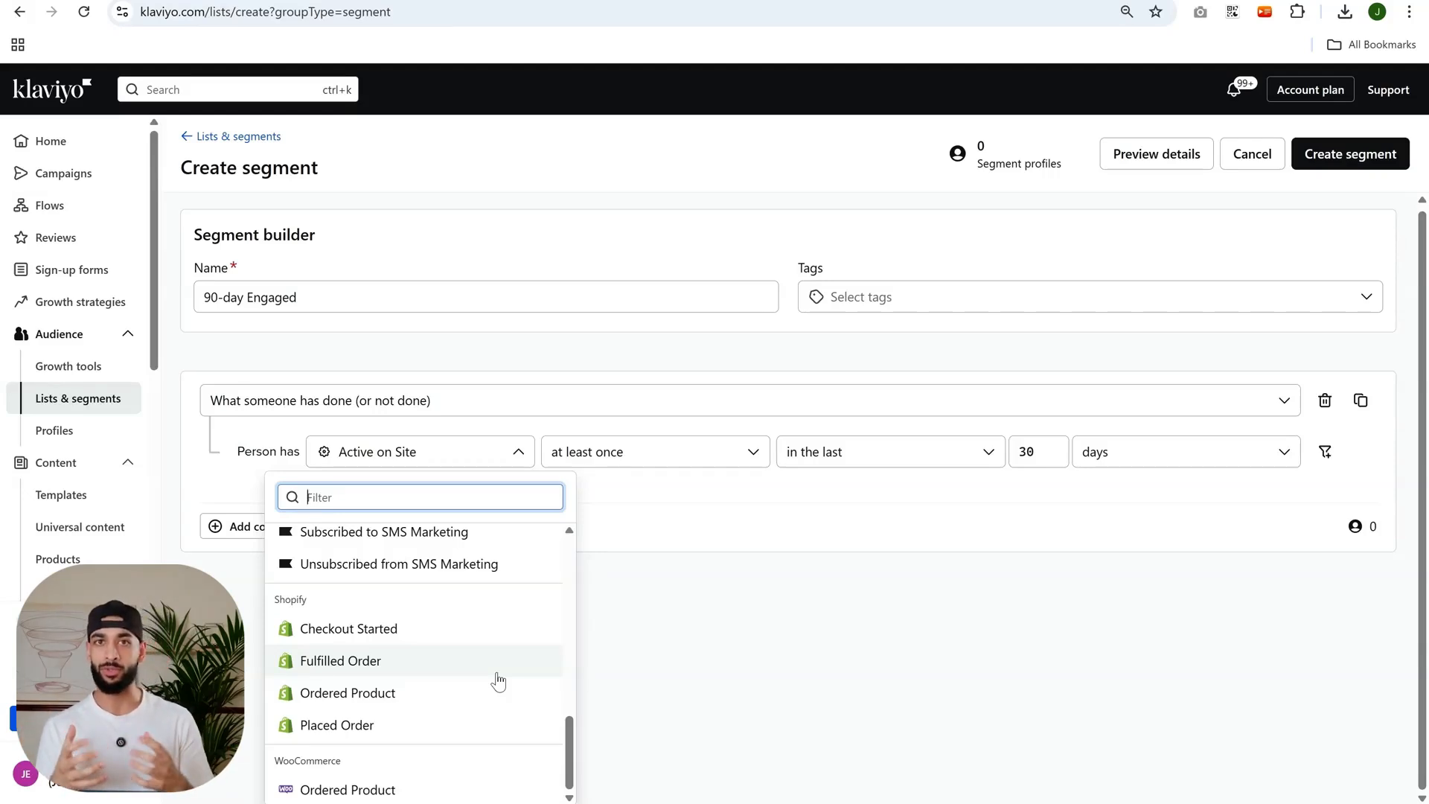
scroll(498, 681, up, 10)
scroll(498, 681, down, 3)
scroll(498, 681, up, 1)
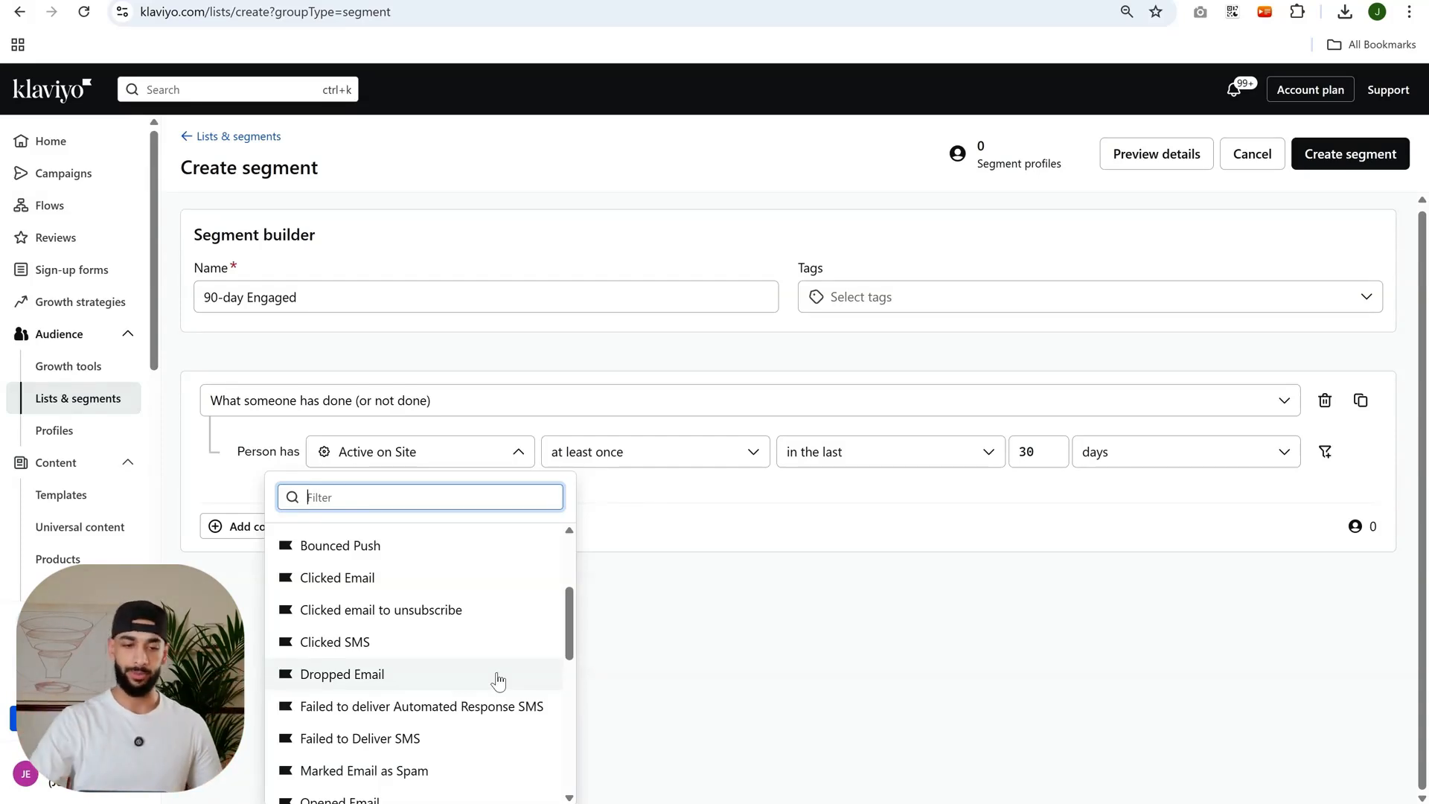
scroll(481, 715, up, 2)
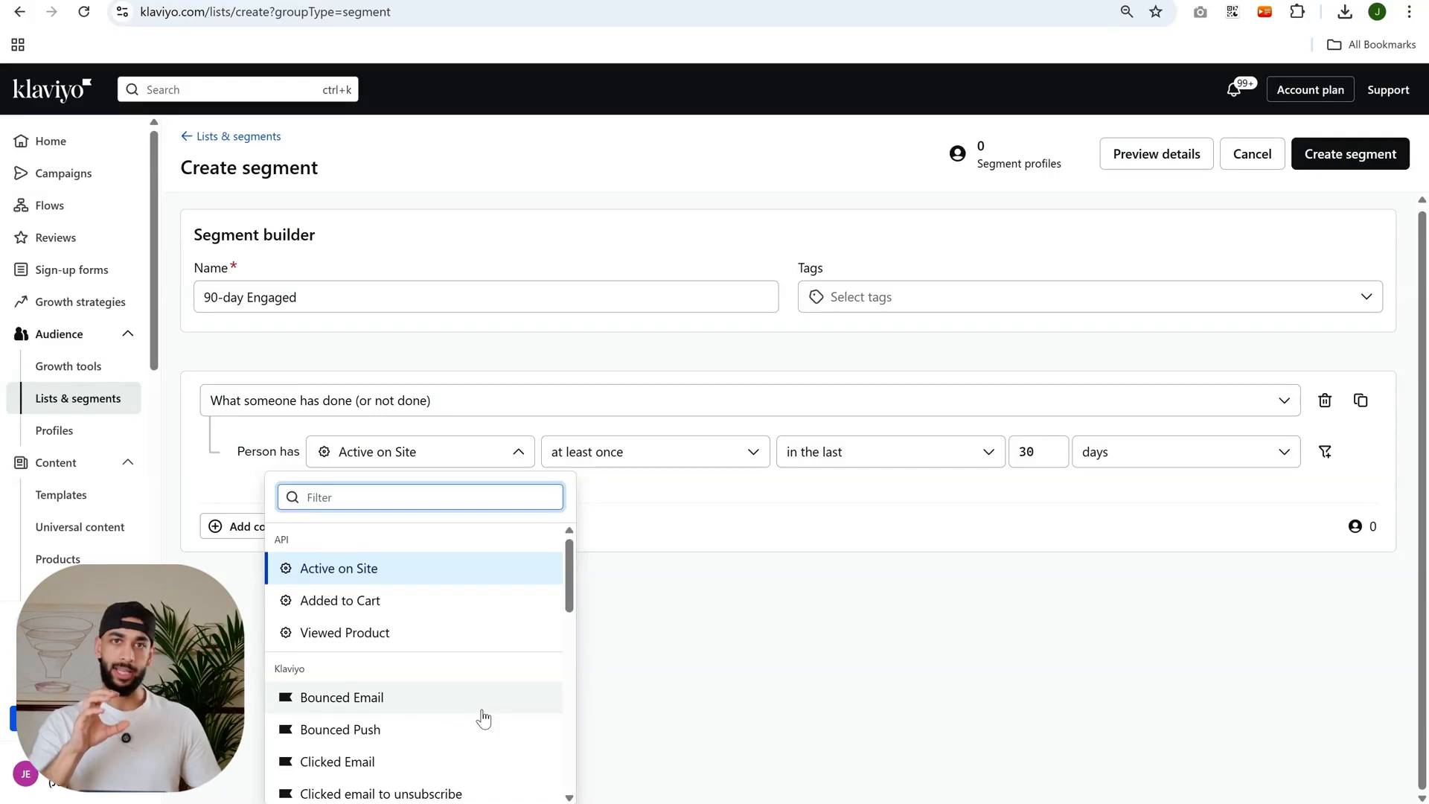
click(755, 718)
Change the condition to "Properties about someone" and choose the Created property.
click(499, 402)
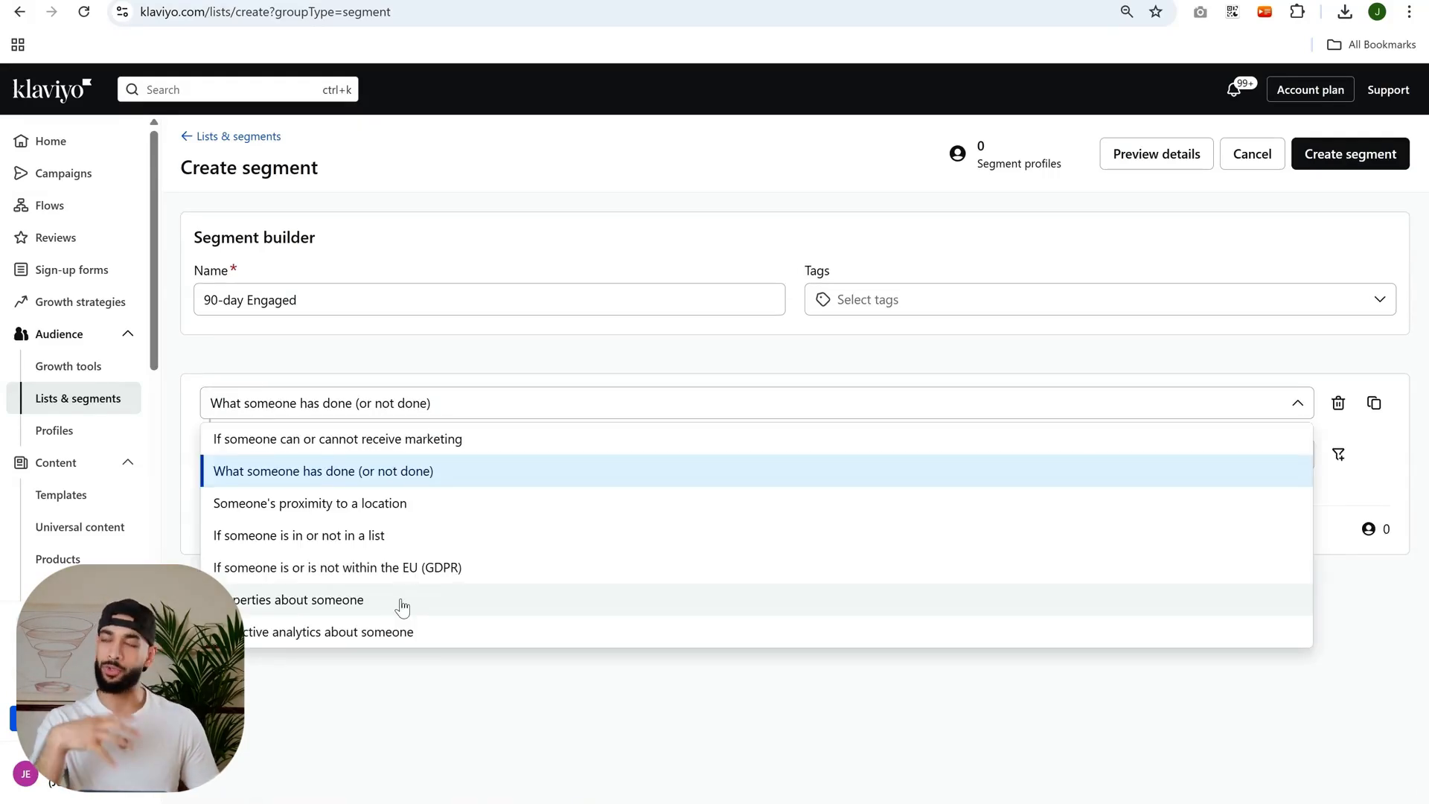
click(402, 606)
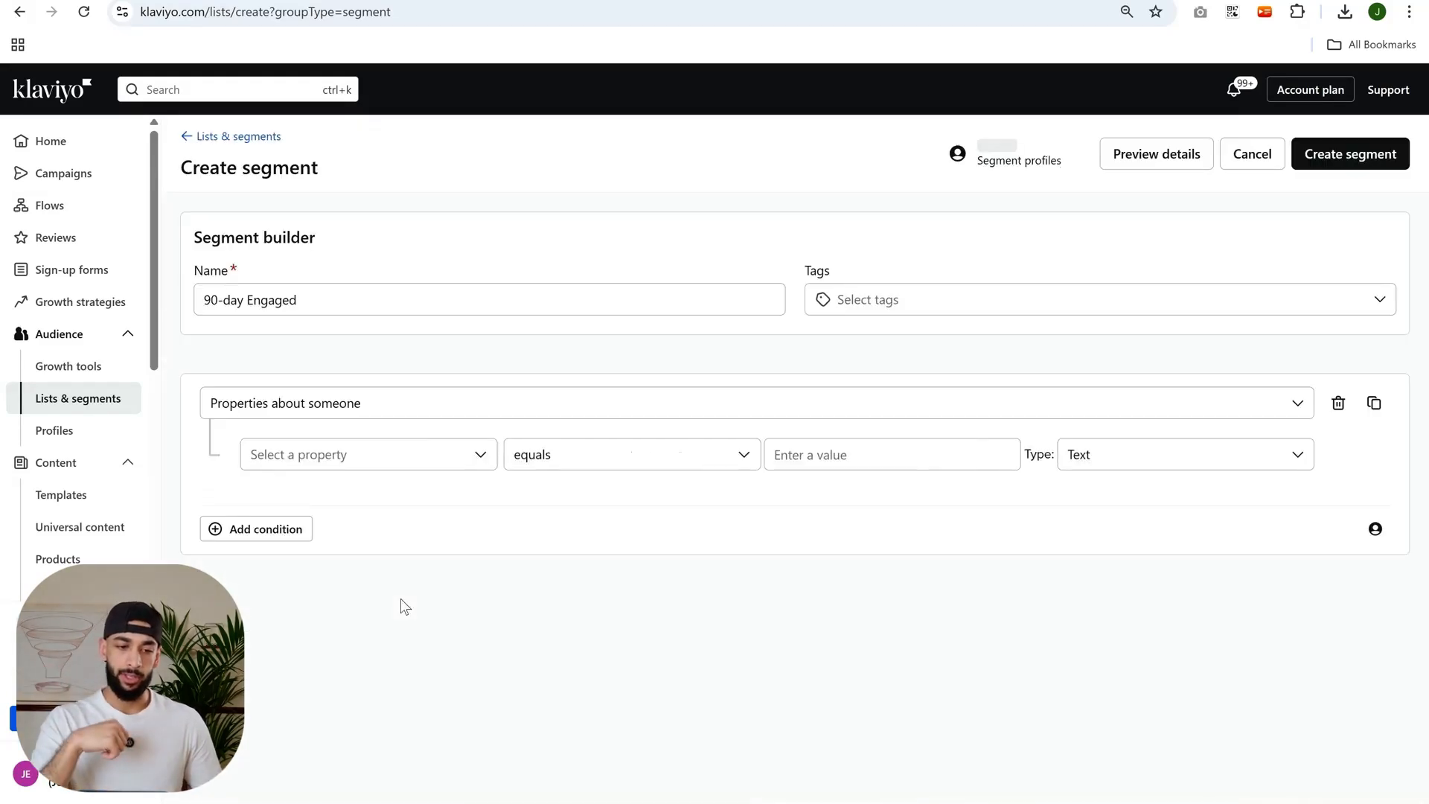
click(428, 455)
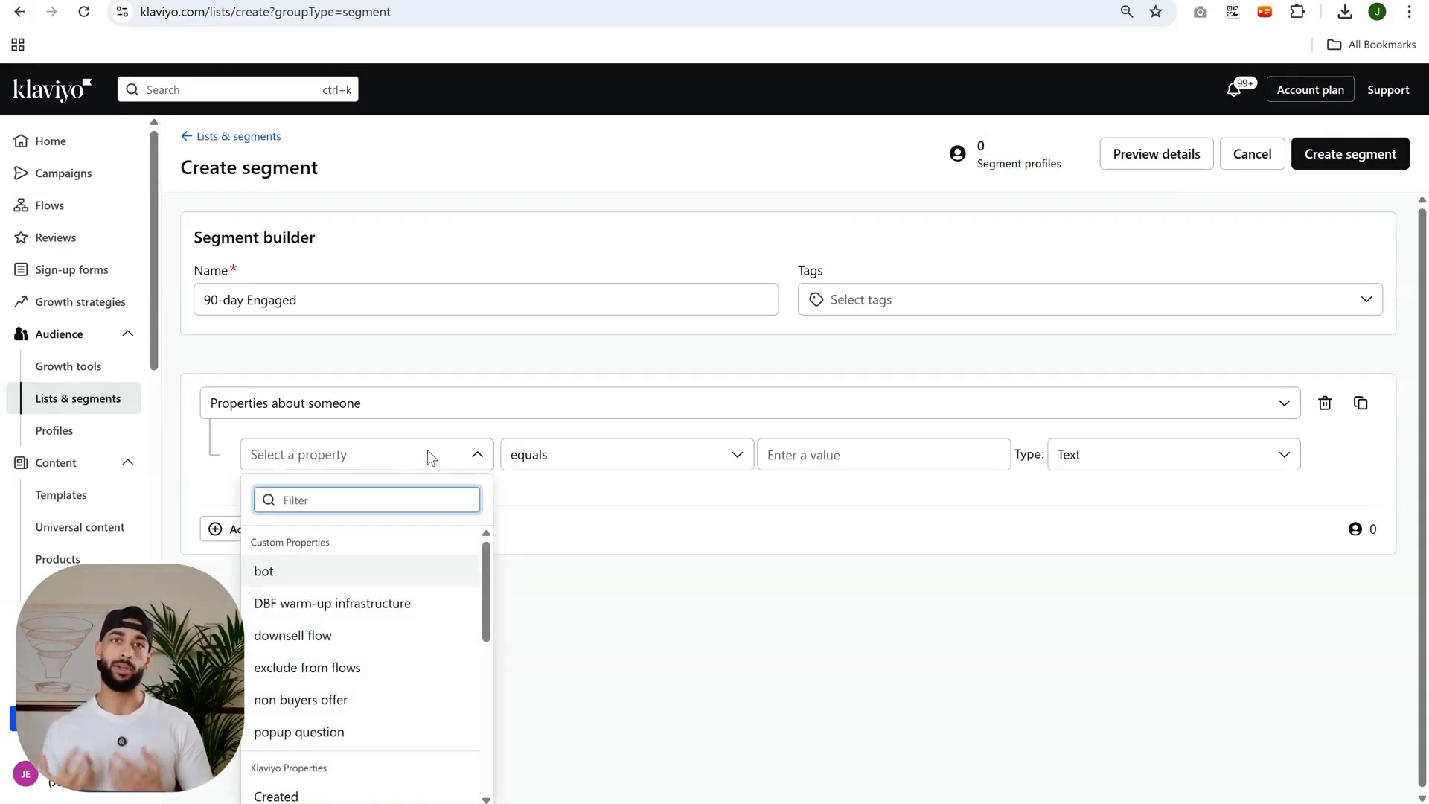
text(creat)
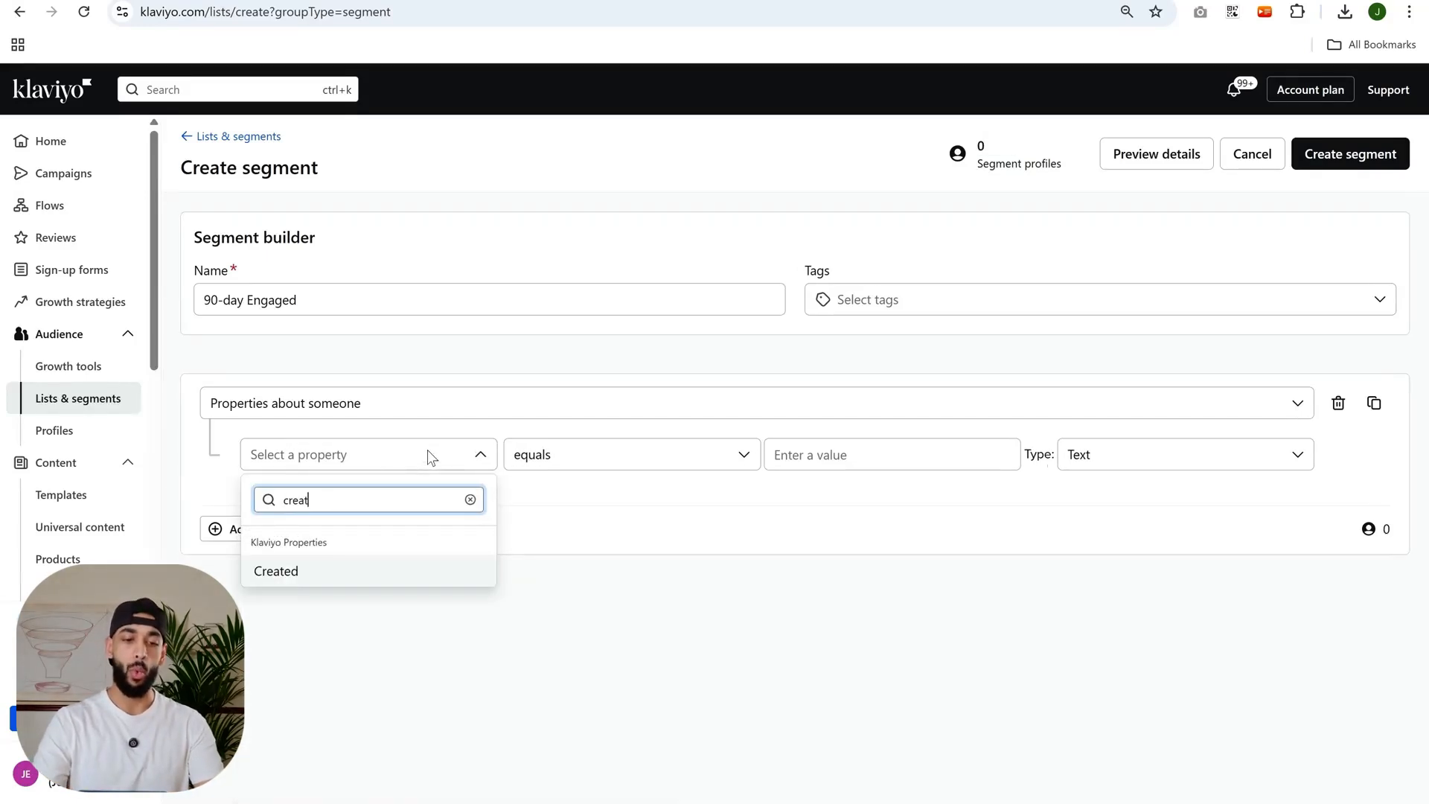
click(331, 571)
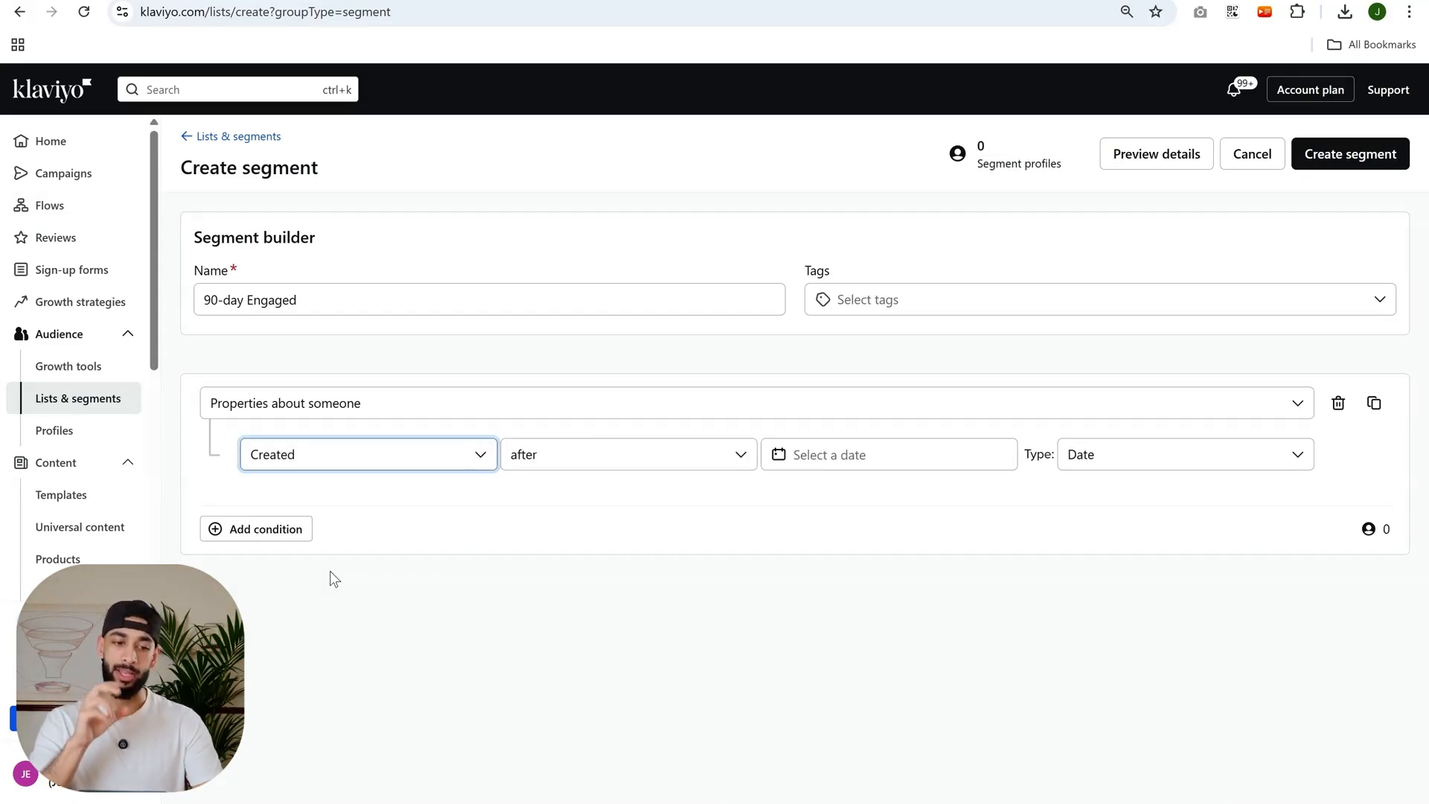
Look at the comparison options and the date choice for the Created property.
click(578, 459)
click(856, 548)
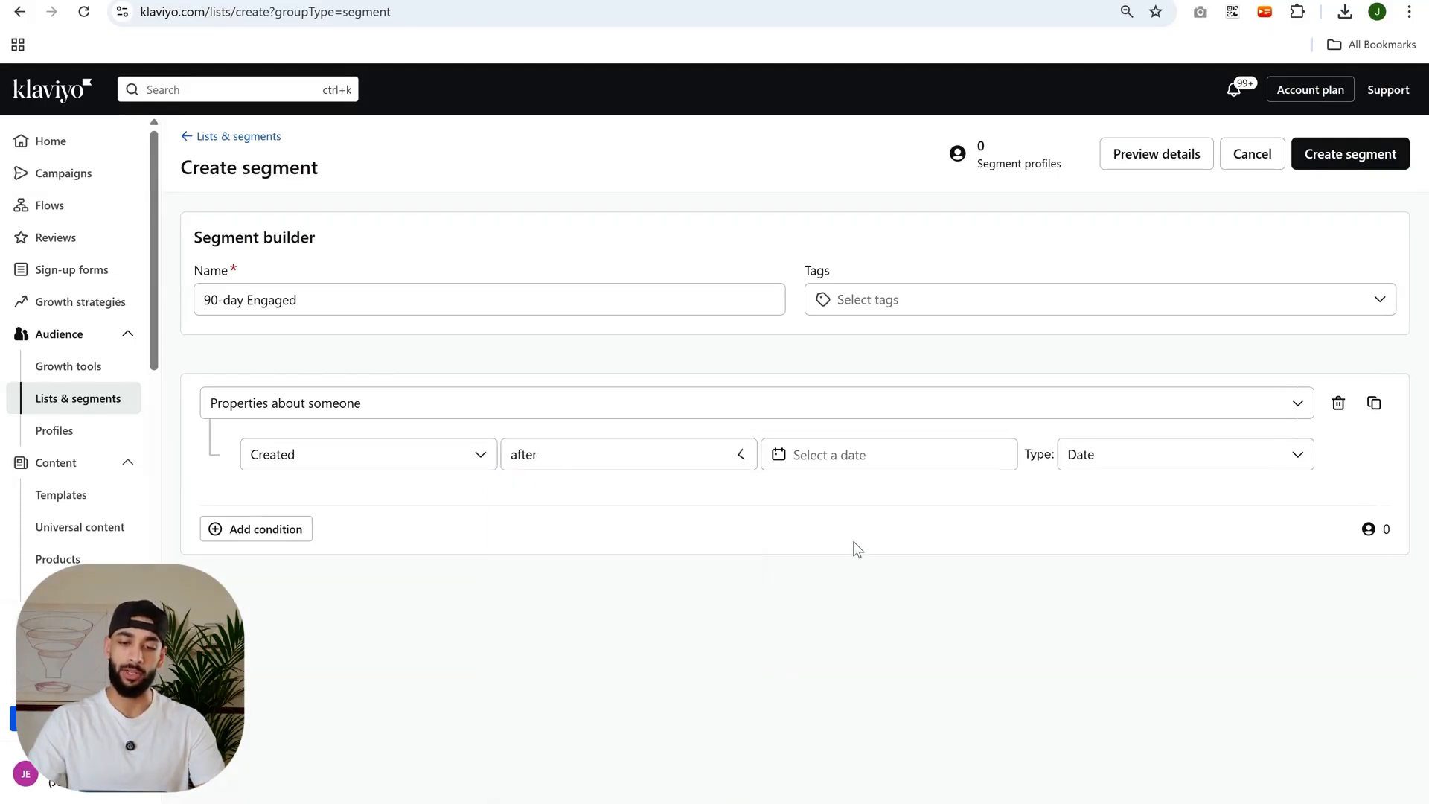
click(890, 458)
click(524, 700)
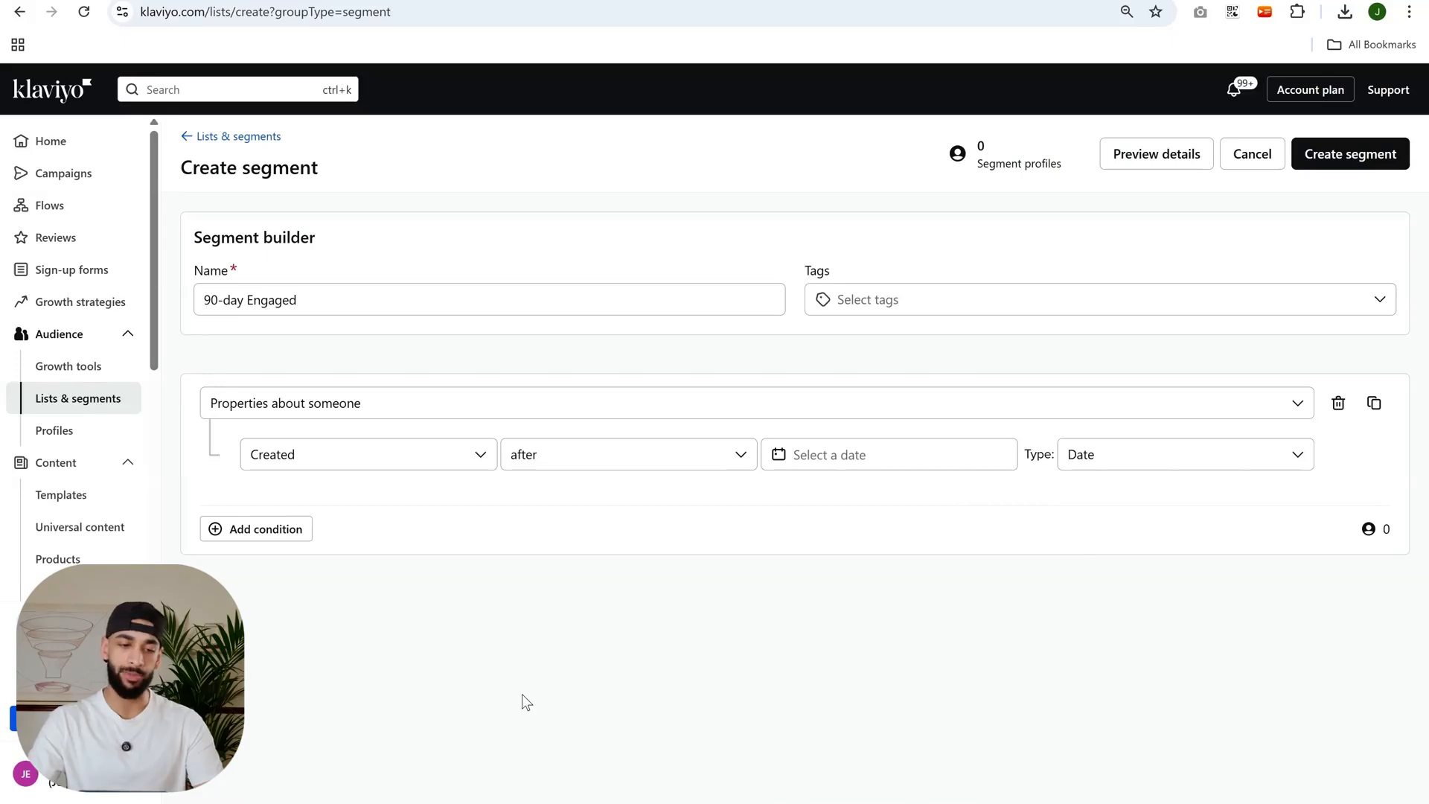
Change the condition's property to Email and view the comparison options it offers.
click(380, 461)
text(loca)
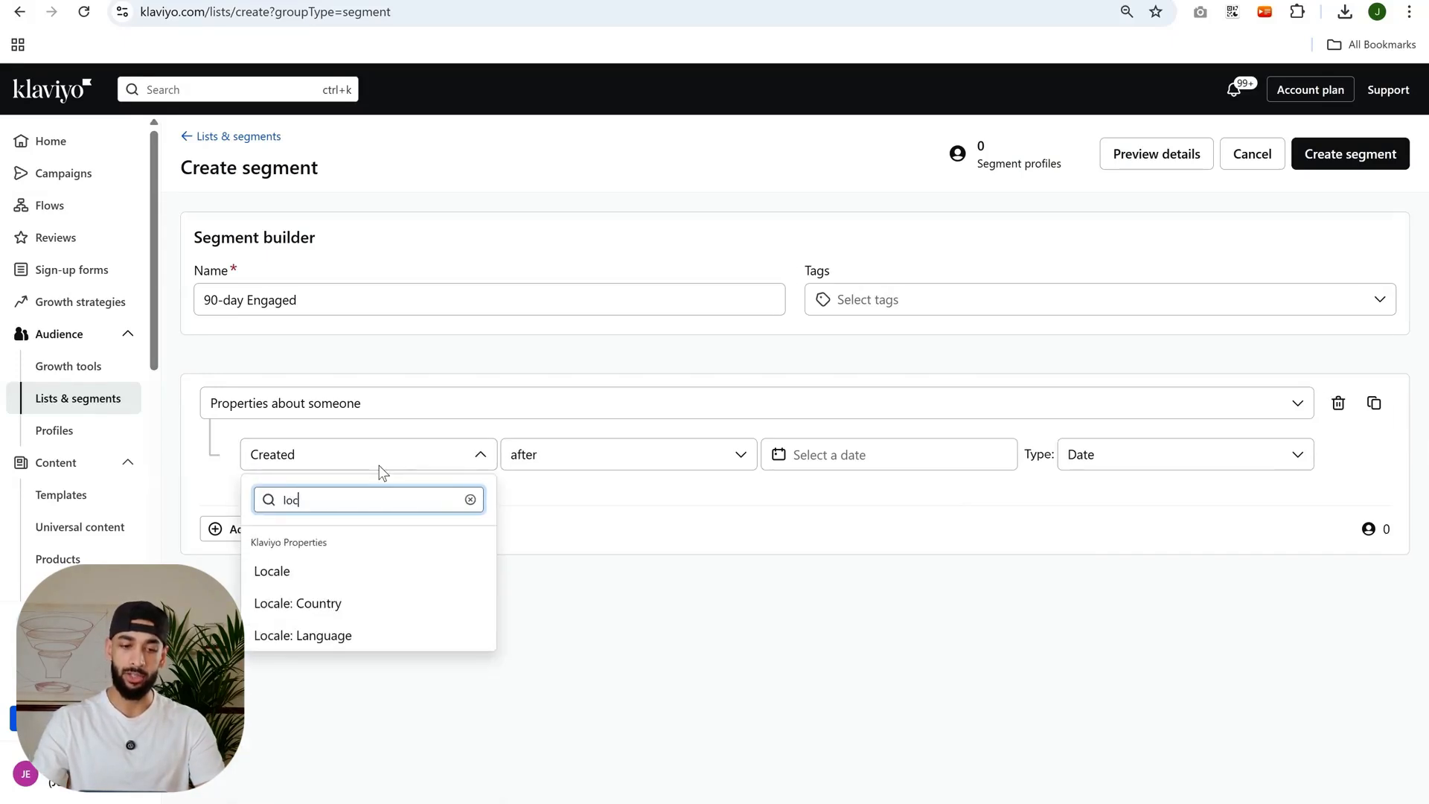
key(BackSpace)
key(BackSpace)
key(BackSpace)
key(BackSpace)
scroll(373, 609, down, 1)
scroll(374, 617, up, 2)
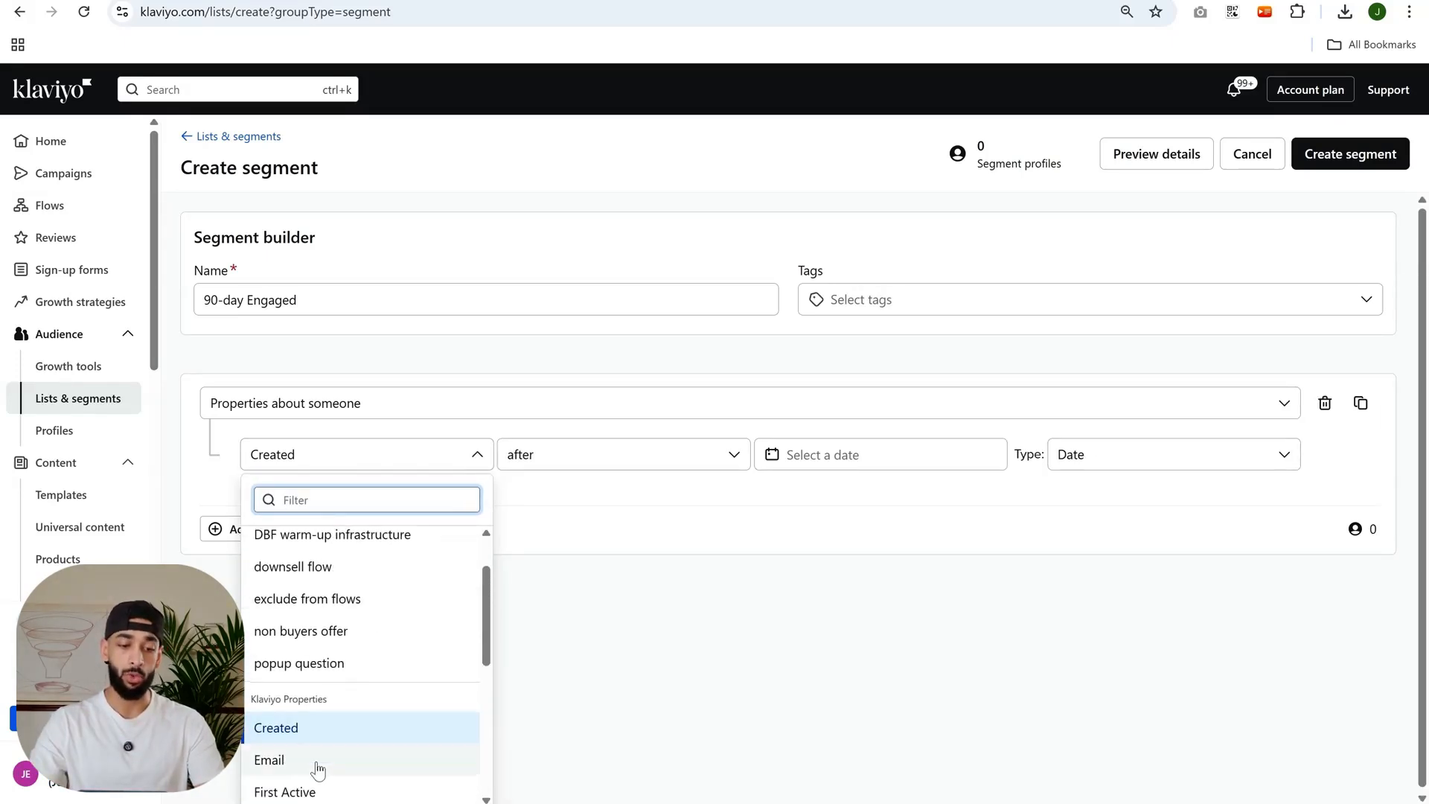
click(318, 774)
click(622, 455)
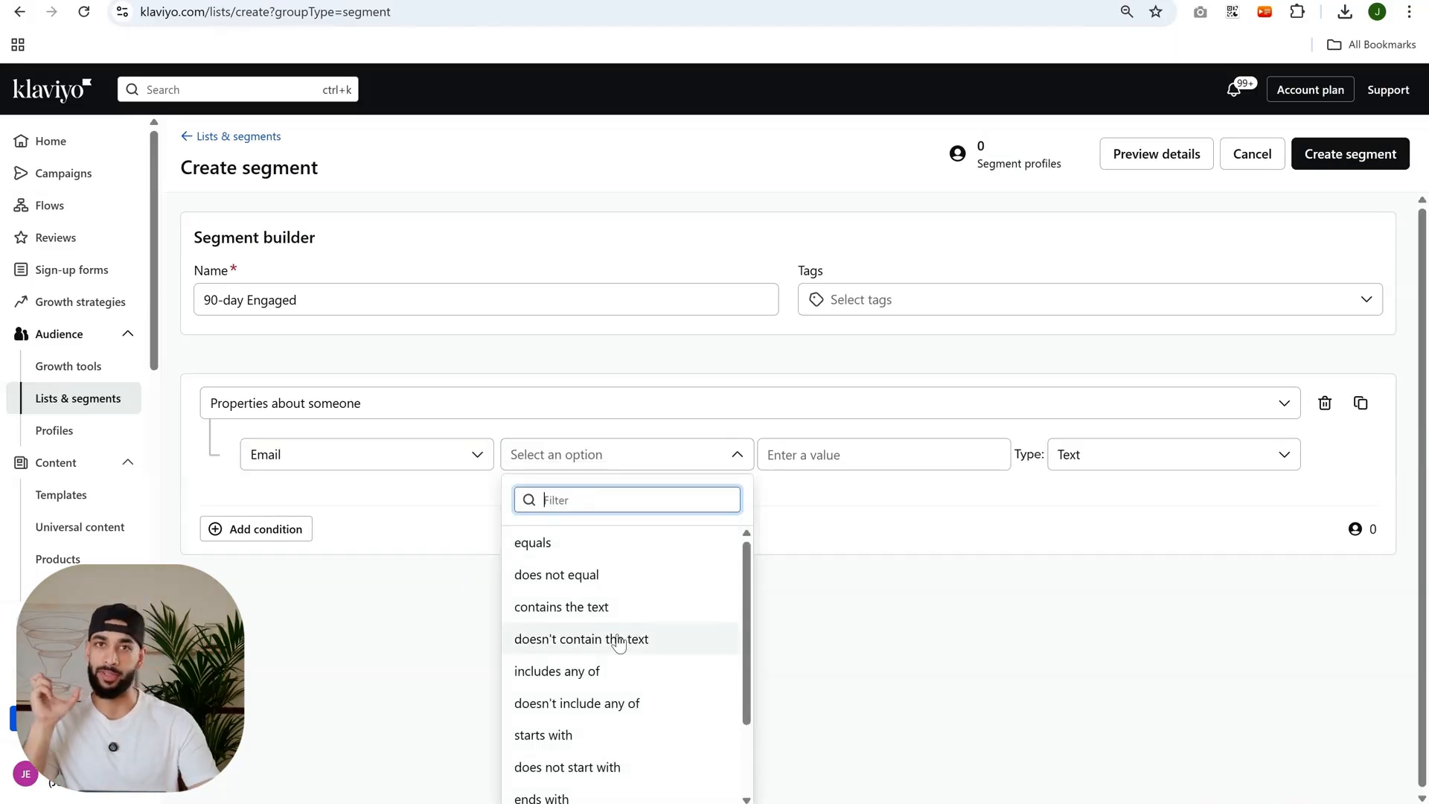
click(480, 553)
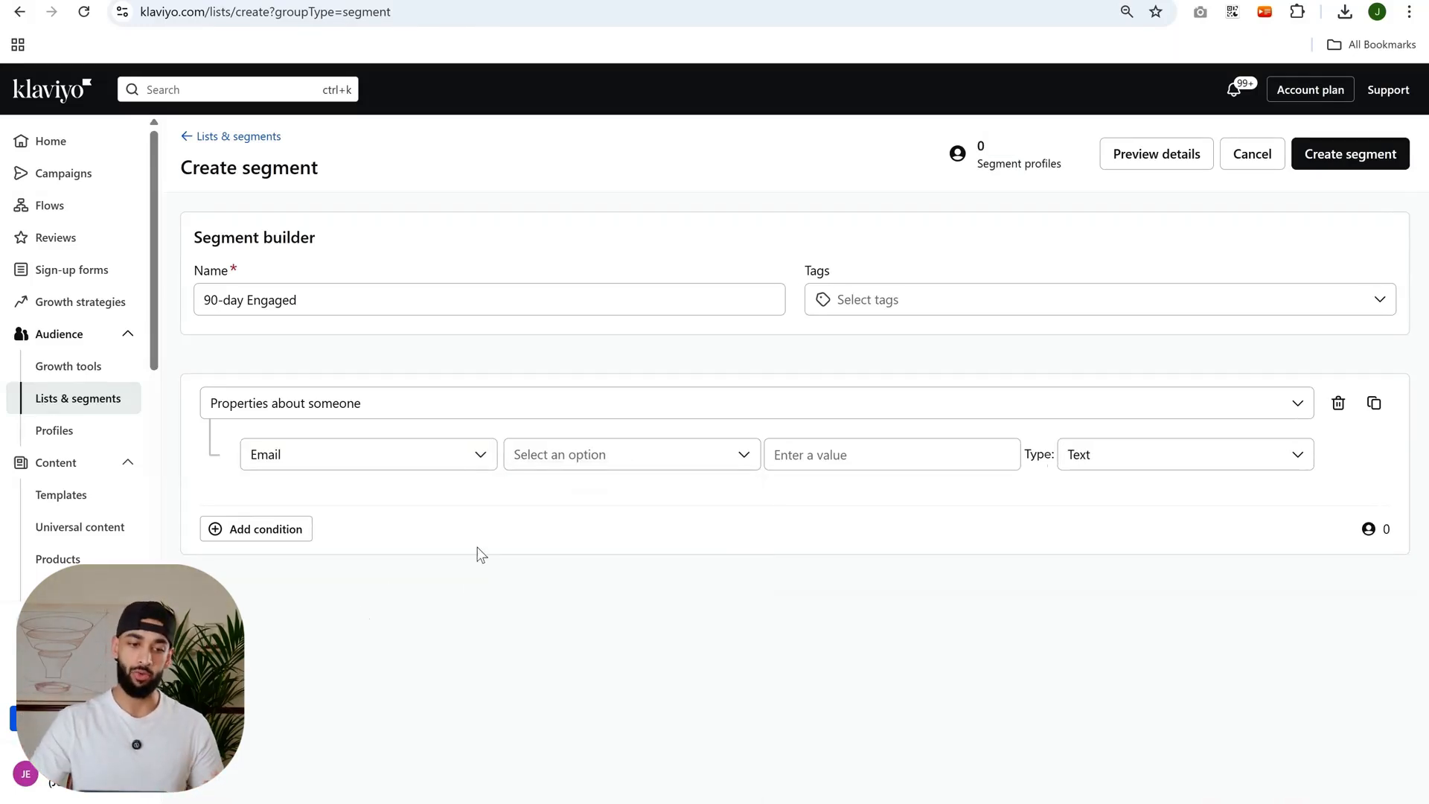
Look through the custom and Klaviyo properties available for the properties condition.
click(417, 471)
scroll(409, 608, up, 3)
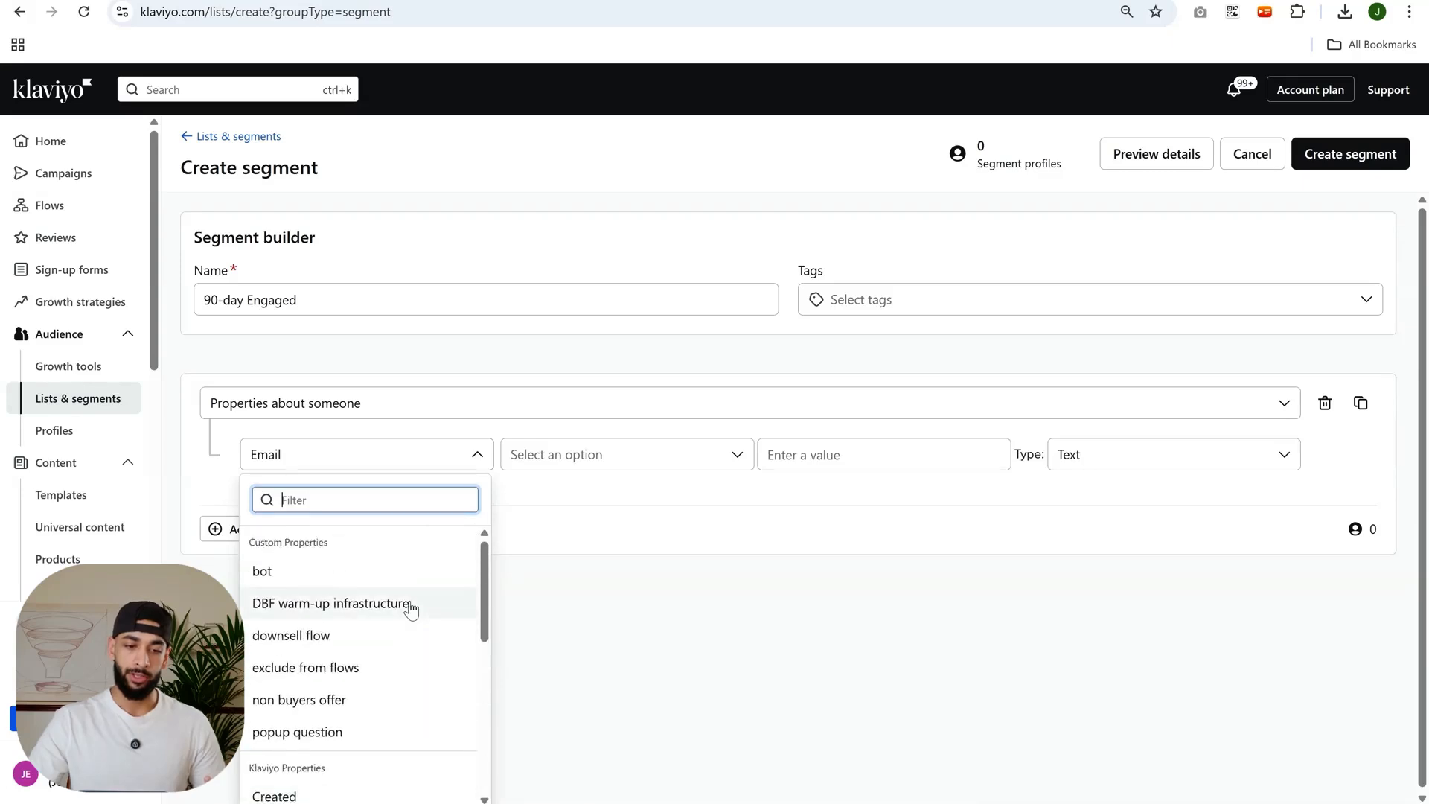
click(710, 689)
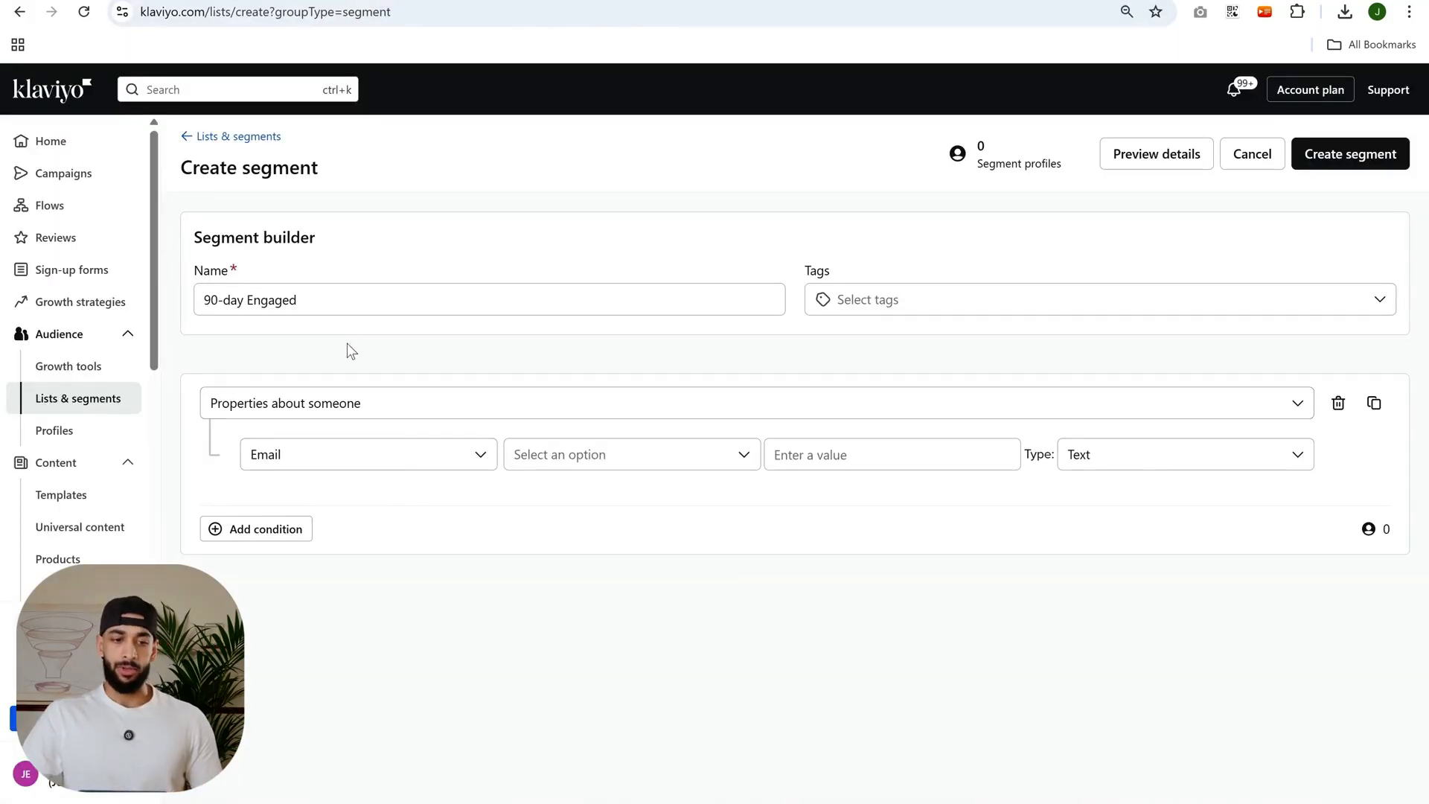
drag(337, 299, 9, 305)
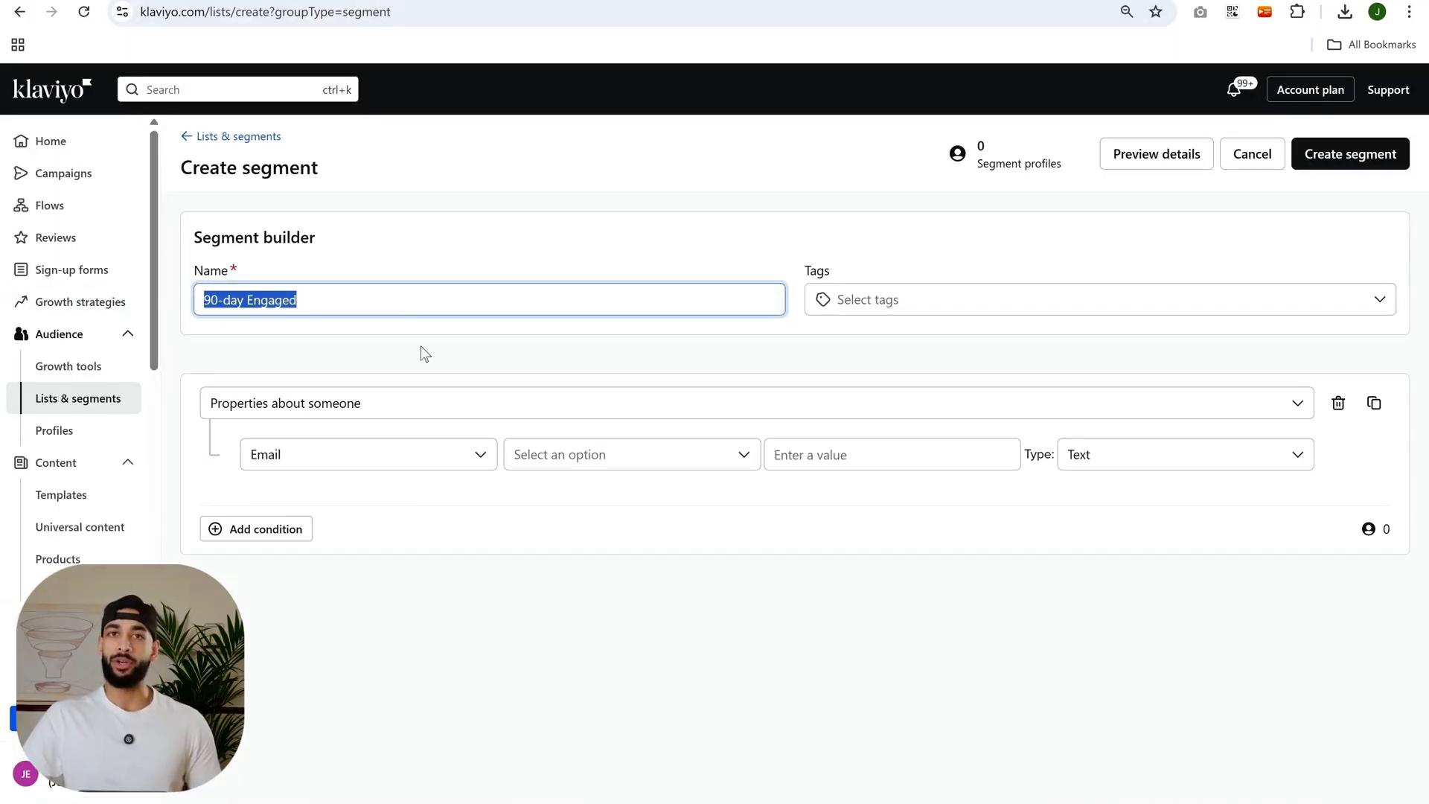
click(355, 340)
click(268, 299)
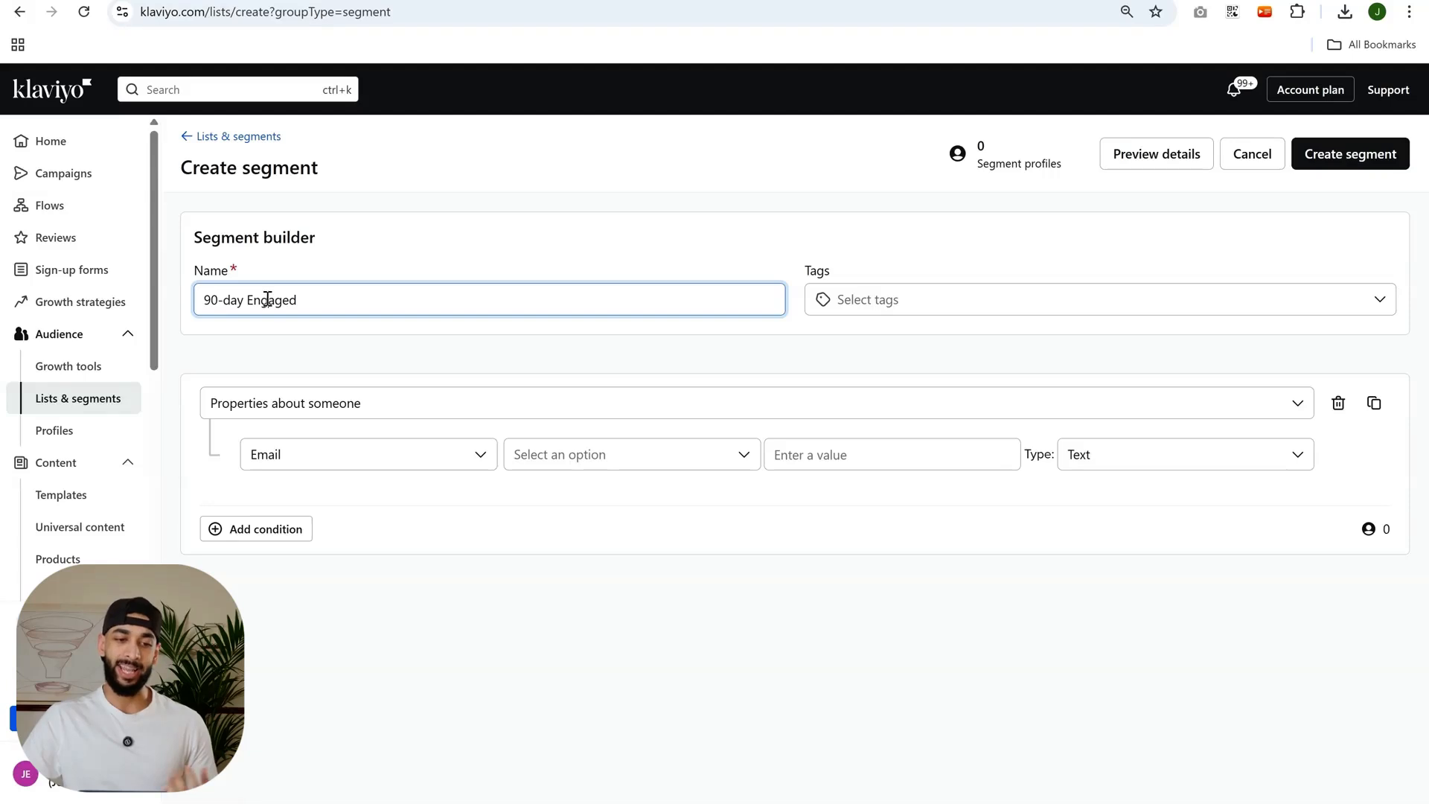
click(306, 403)
click(756, 392)
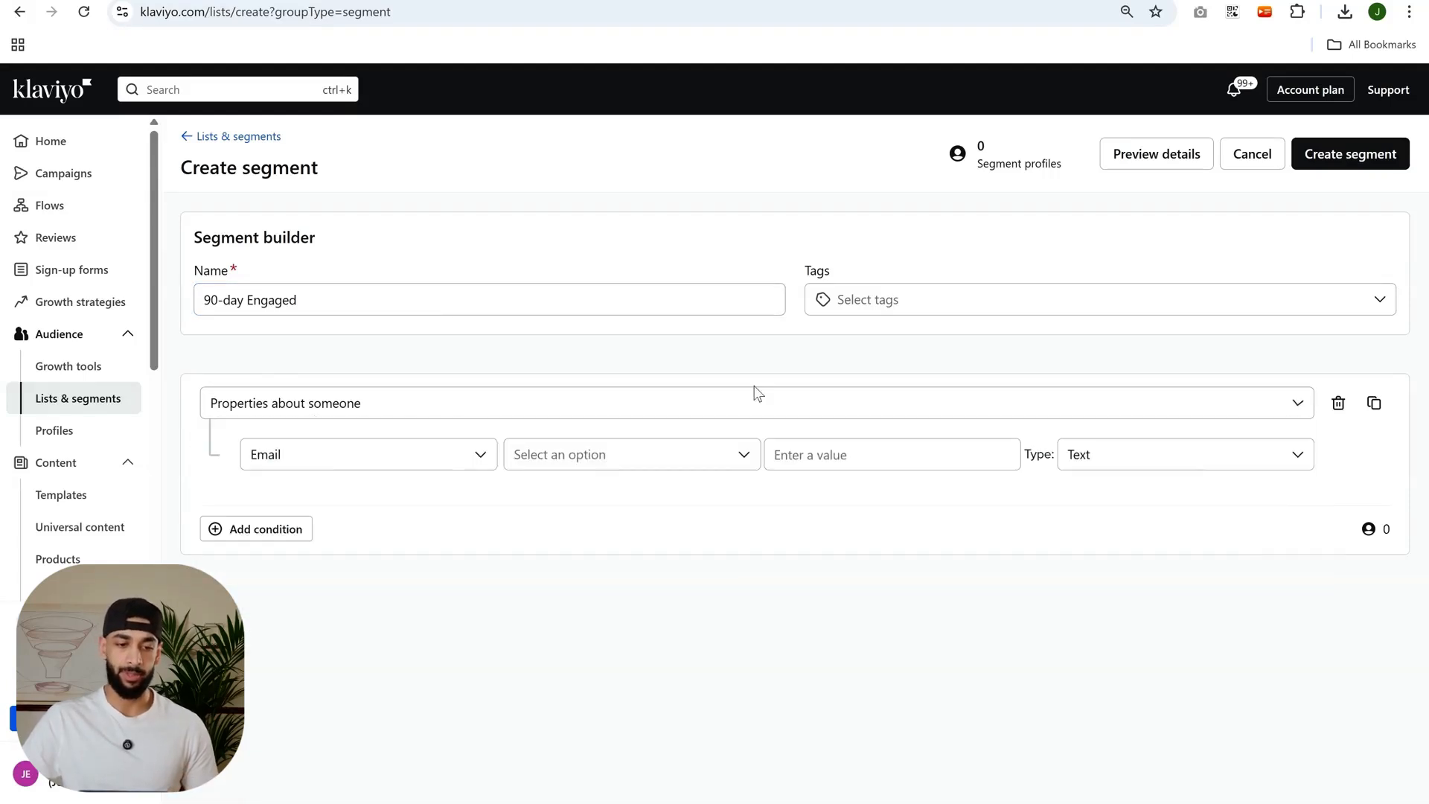
Replace the properties condition with "What someone has done (or not done)": Opened Email at least once in the last 90 days.
click(1337, 403)
click(313, 402)
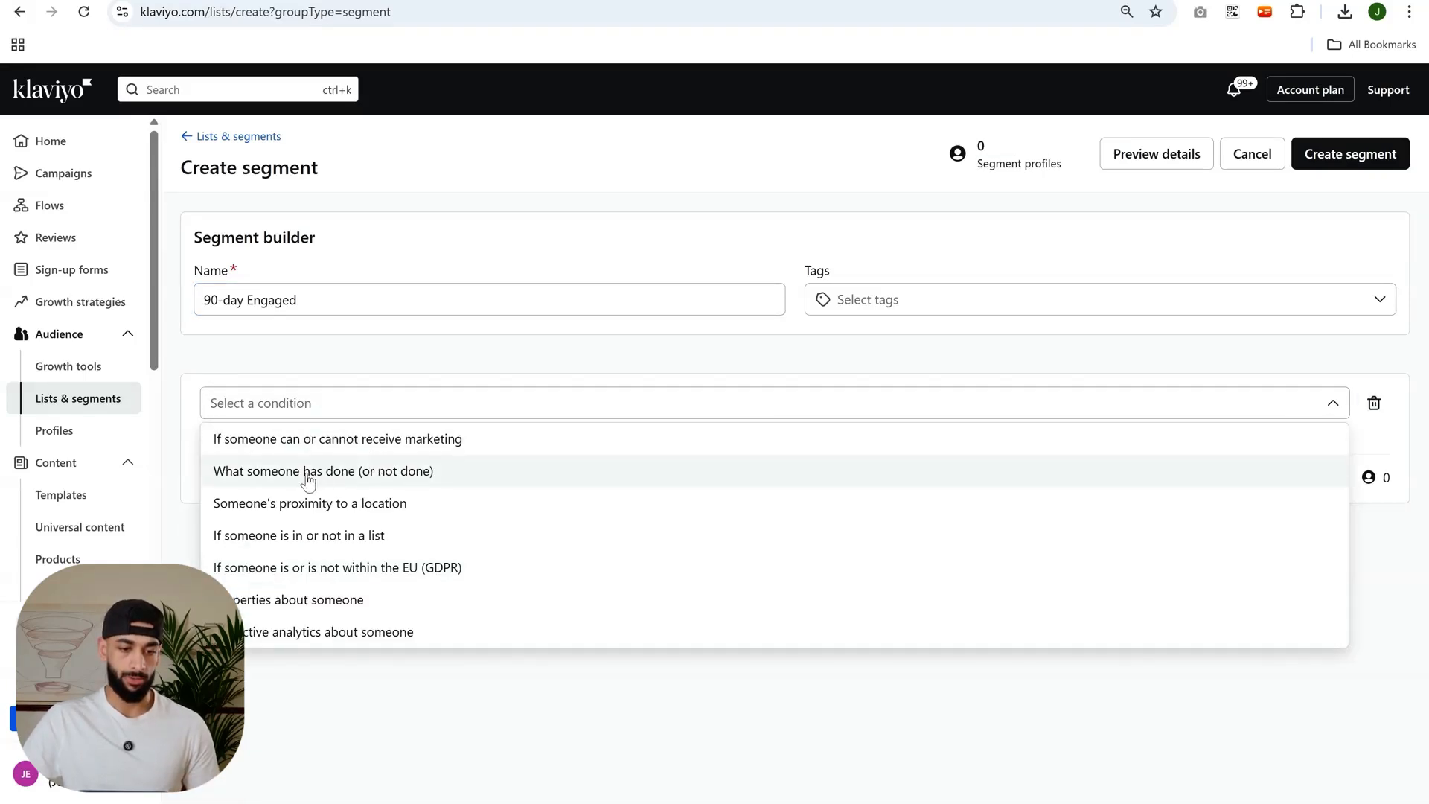
click(282, 471)
click(375, 463)
text(open)
click(413, 572)
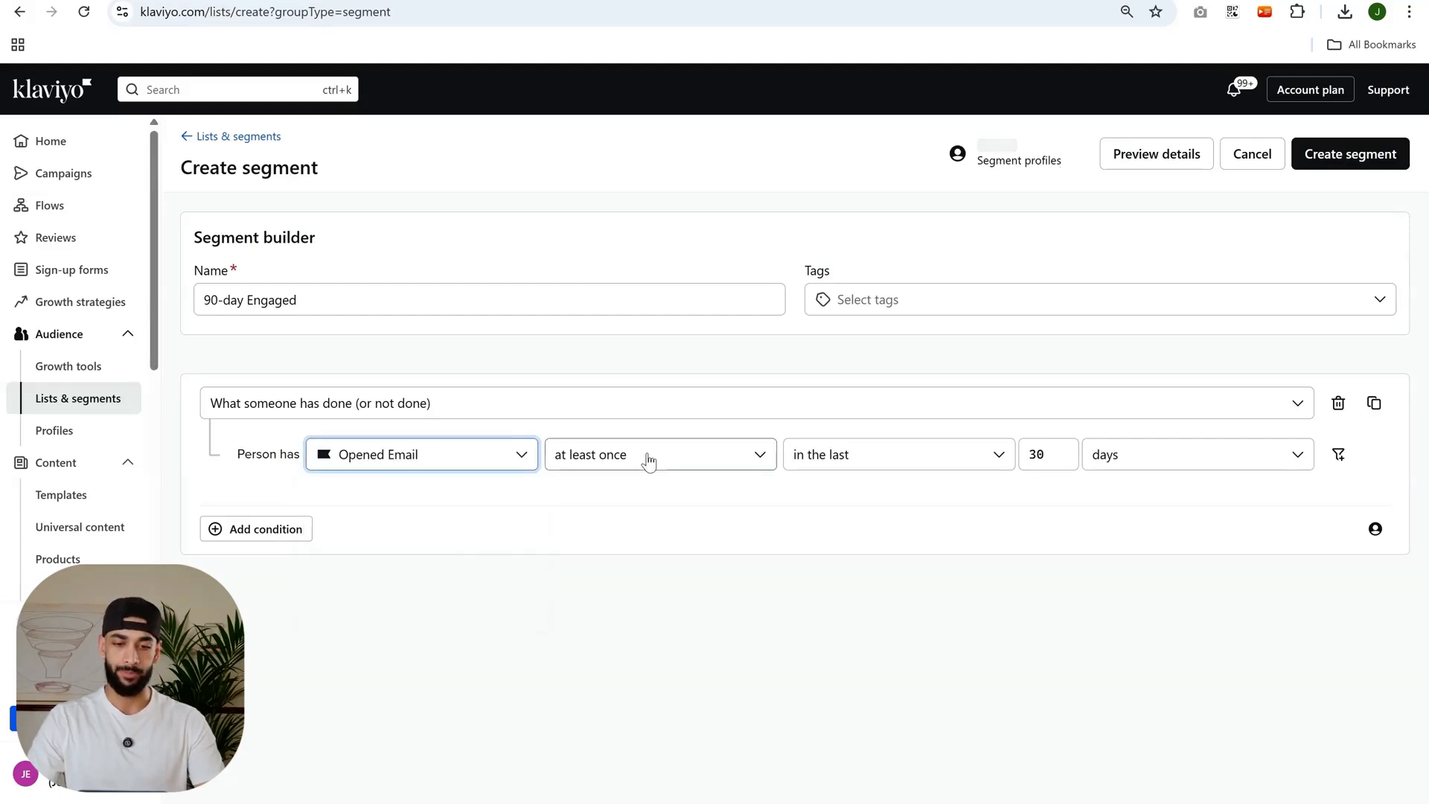
double_click(1051, 452)
text(90)
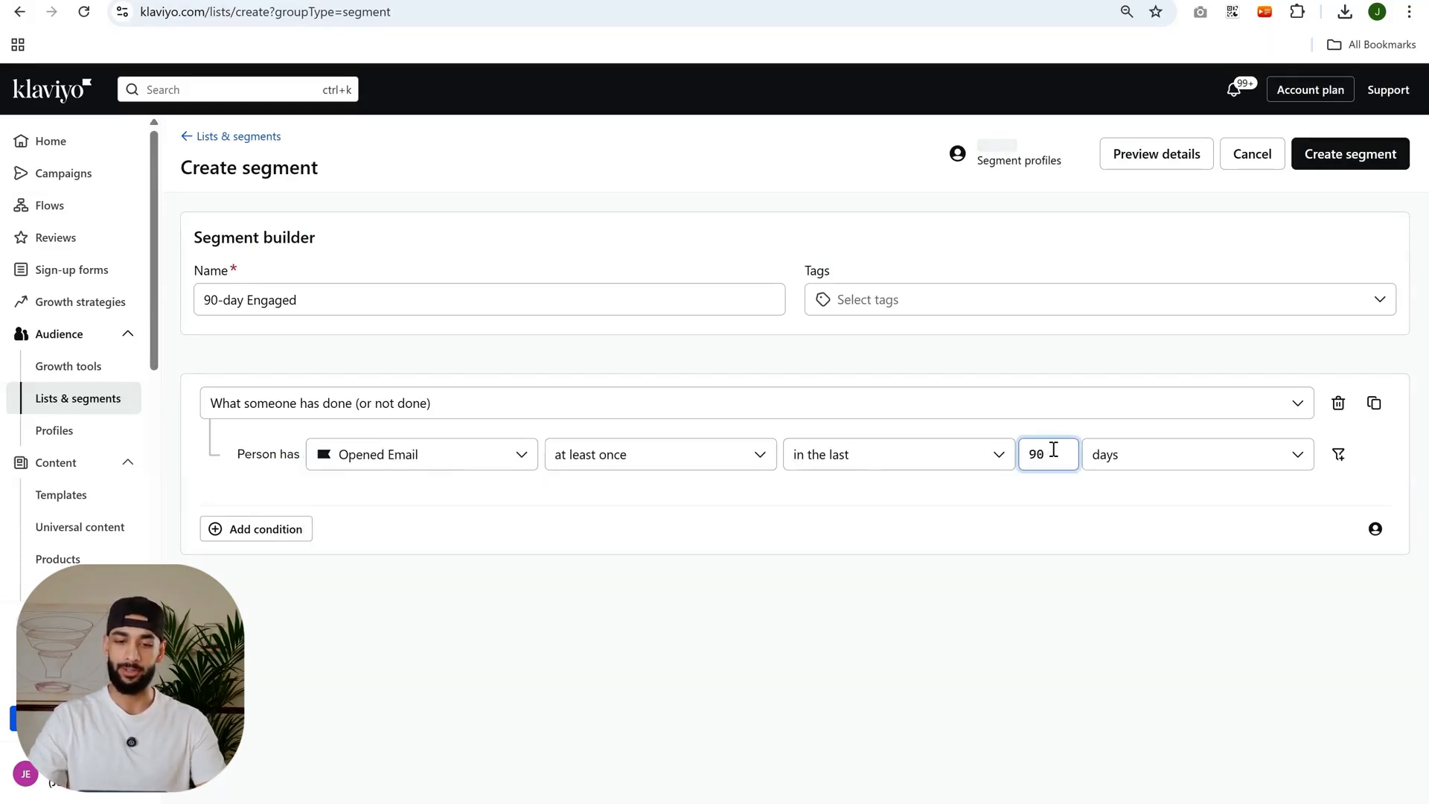
Look at the frequency and time-range options of the Opened Email condition.
click(733, 460)
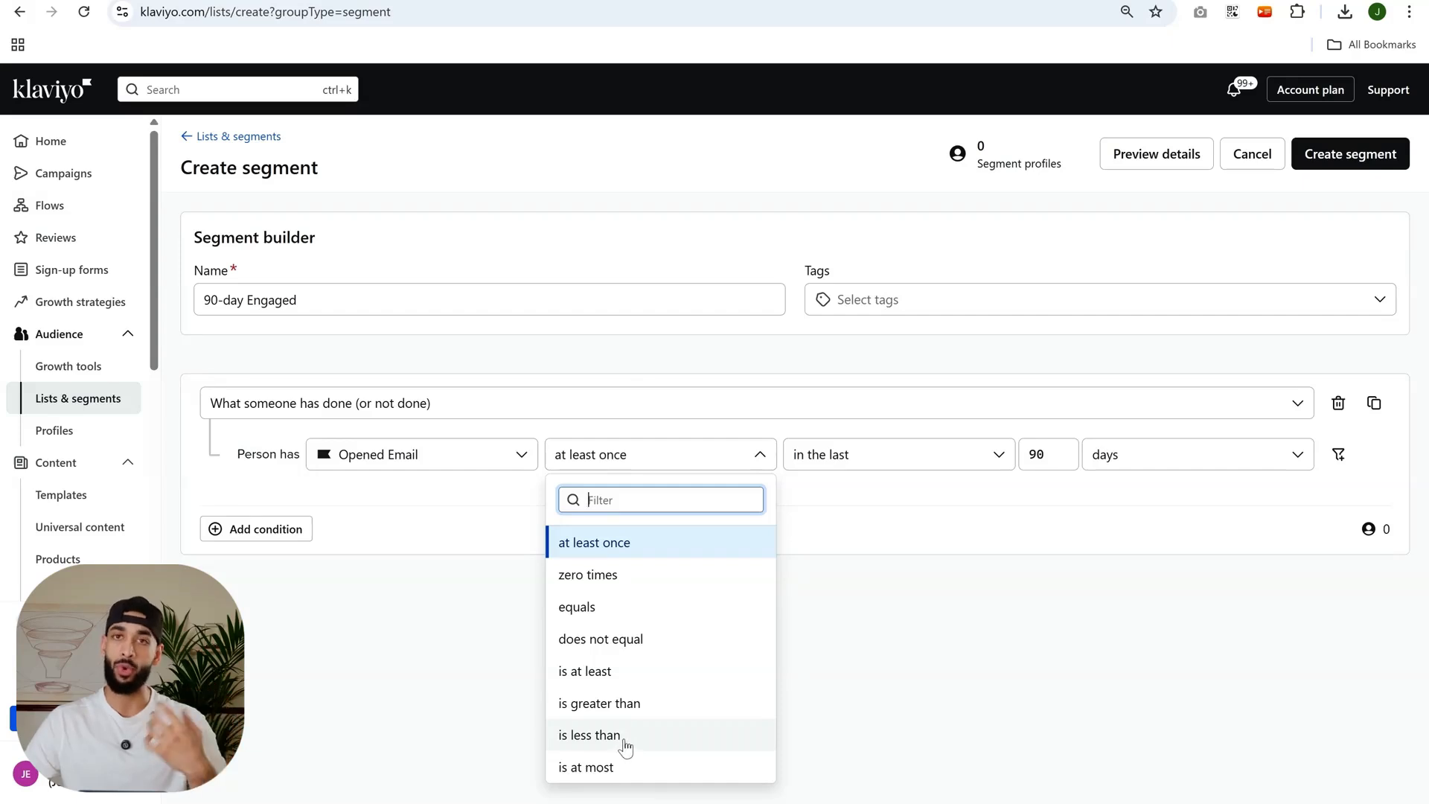
click(1038, 627)
click(922, 466)
click(1118, 521)
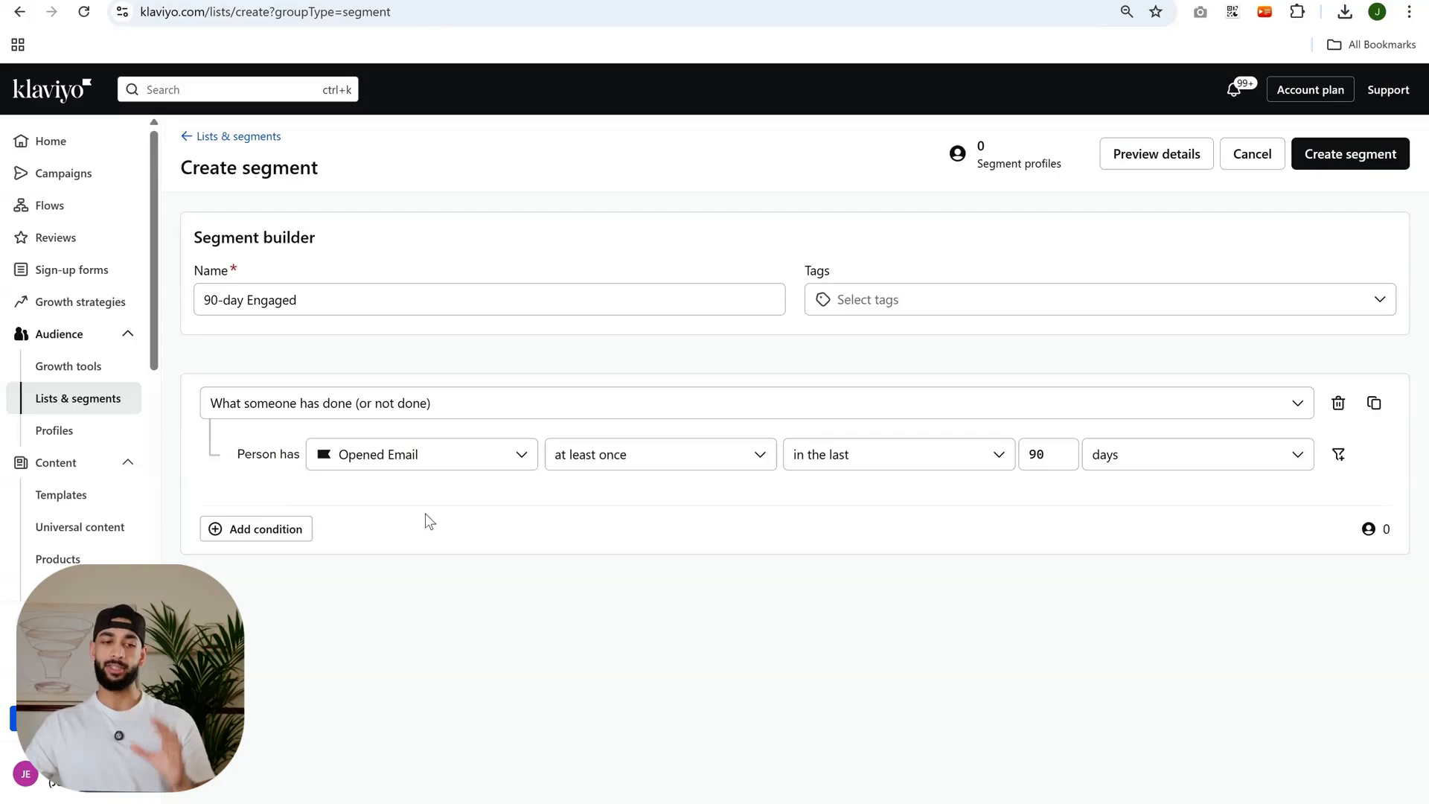
Rename the segment as "Abandoned carts + 90-day Engaged".
triple_click(266, 298)
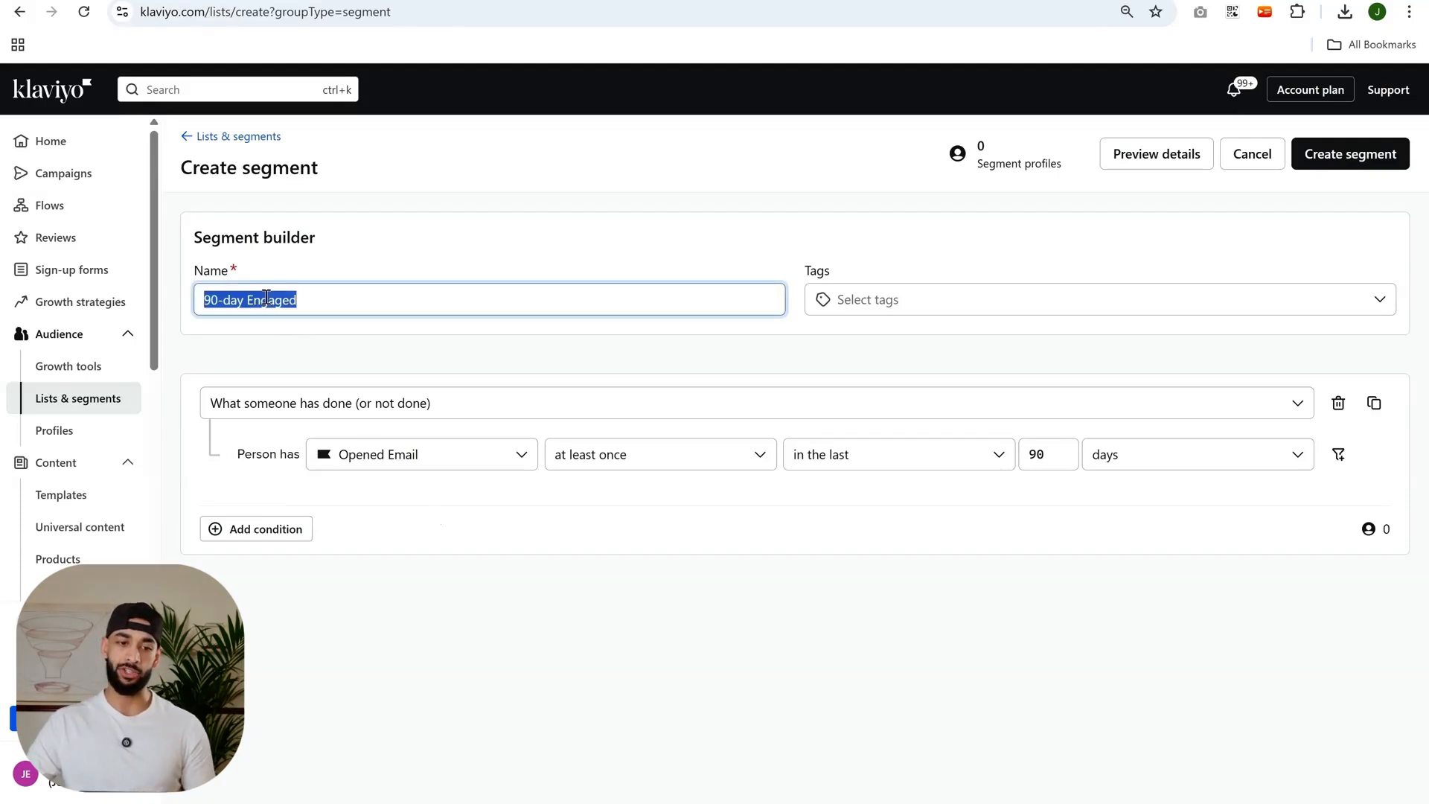
click(364, 548)
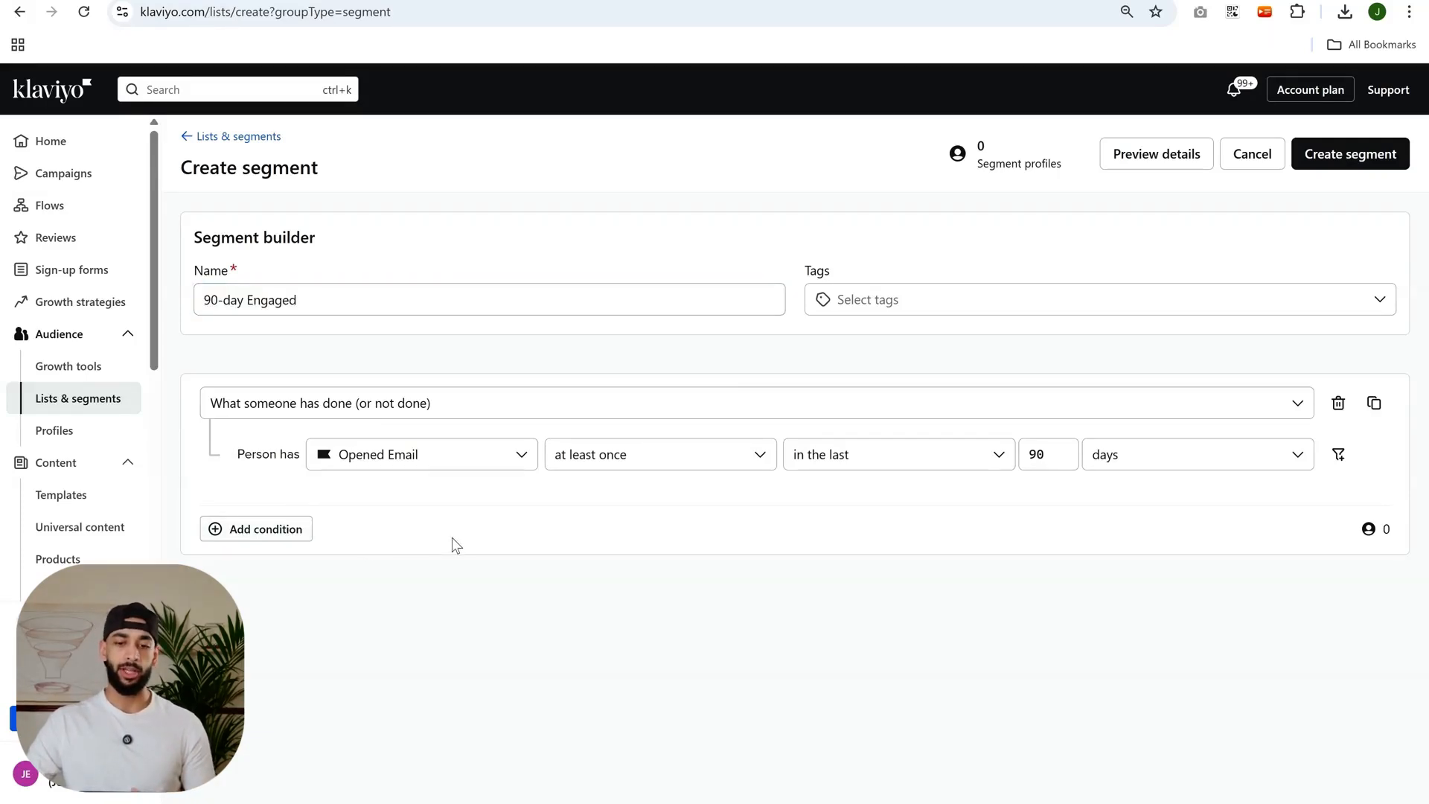
click(432, 298)
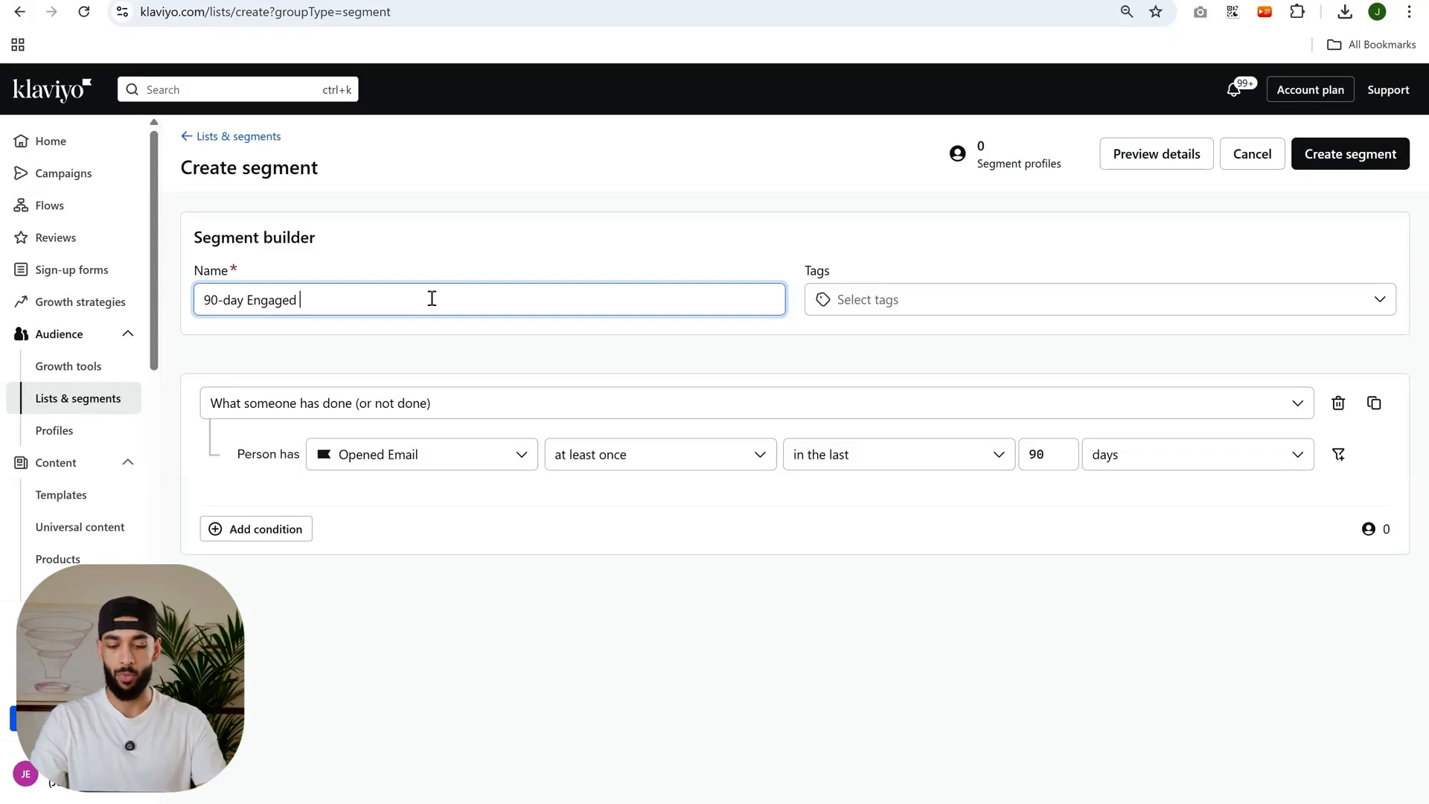
text(Abandoned carts)
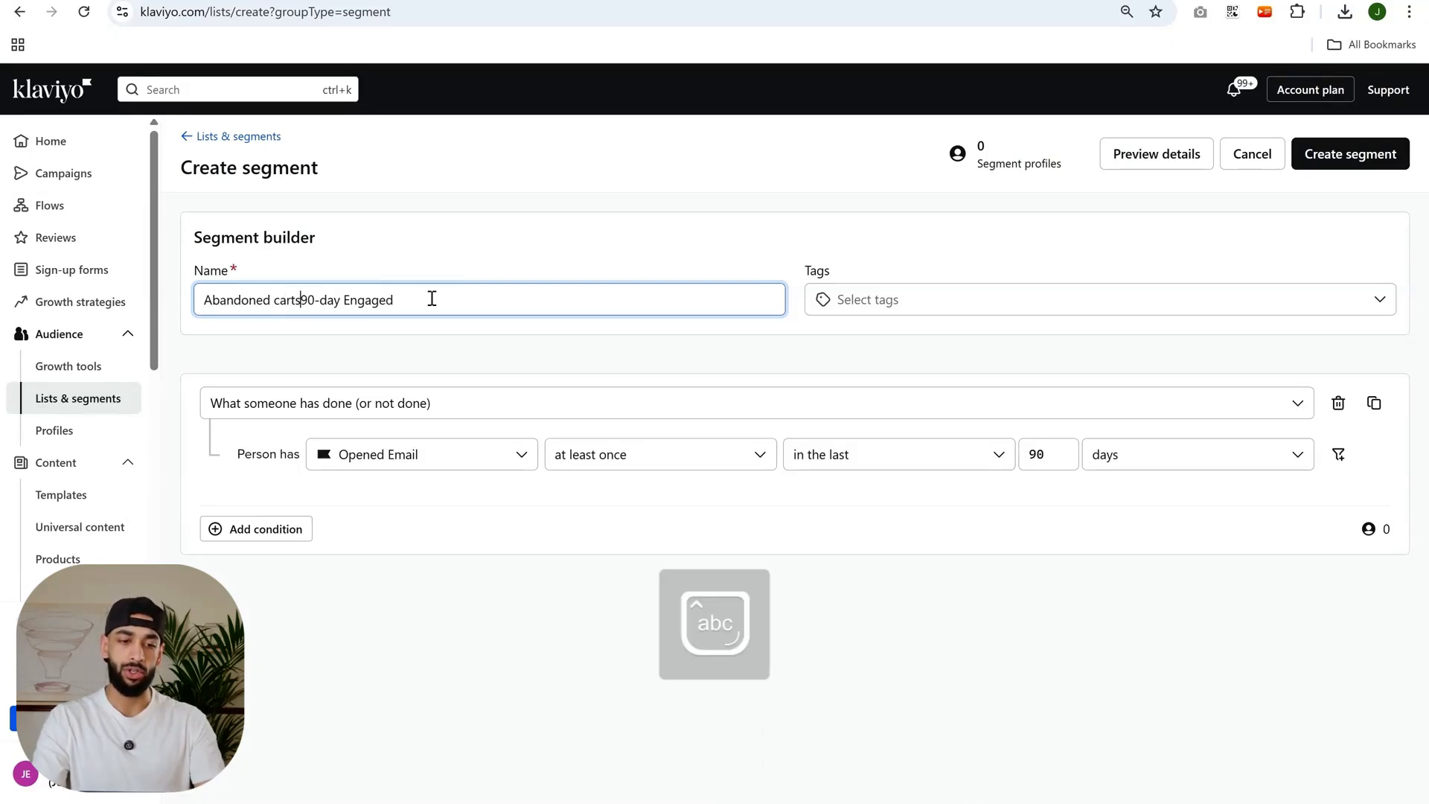
text( +)
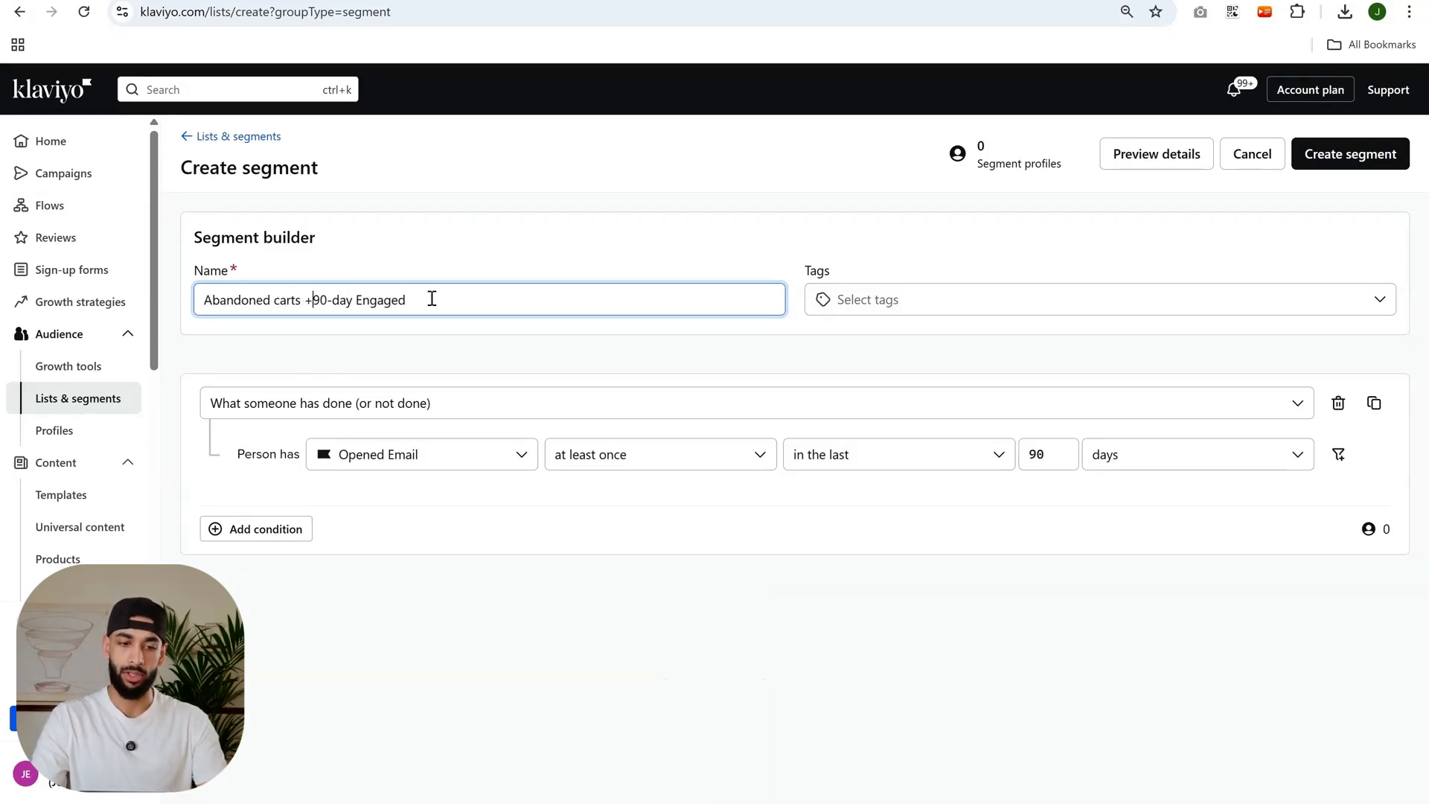
click(453, 320)
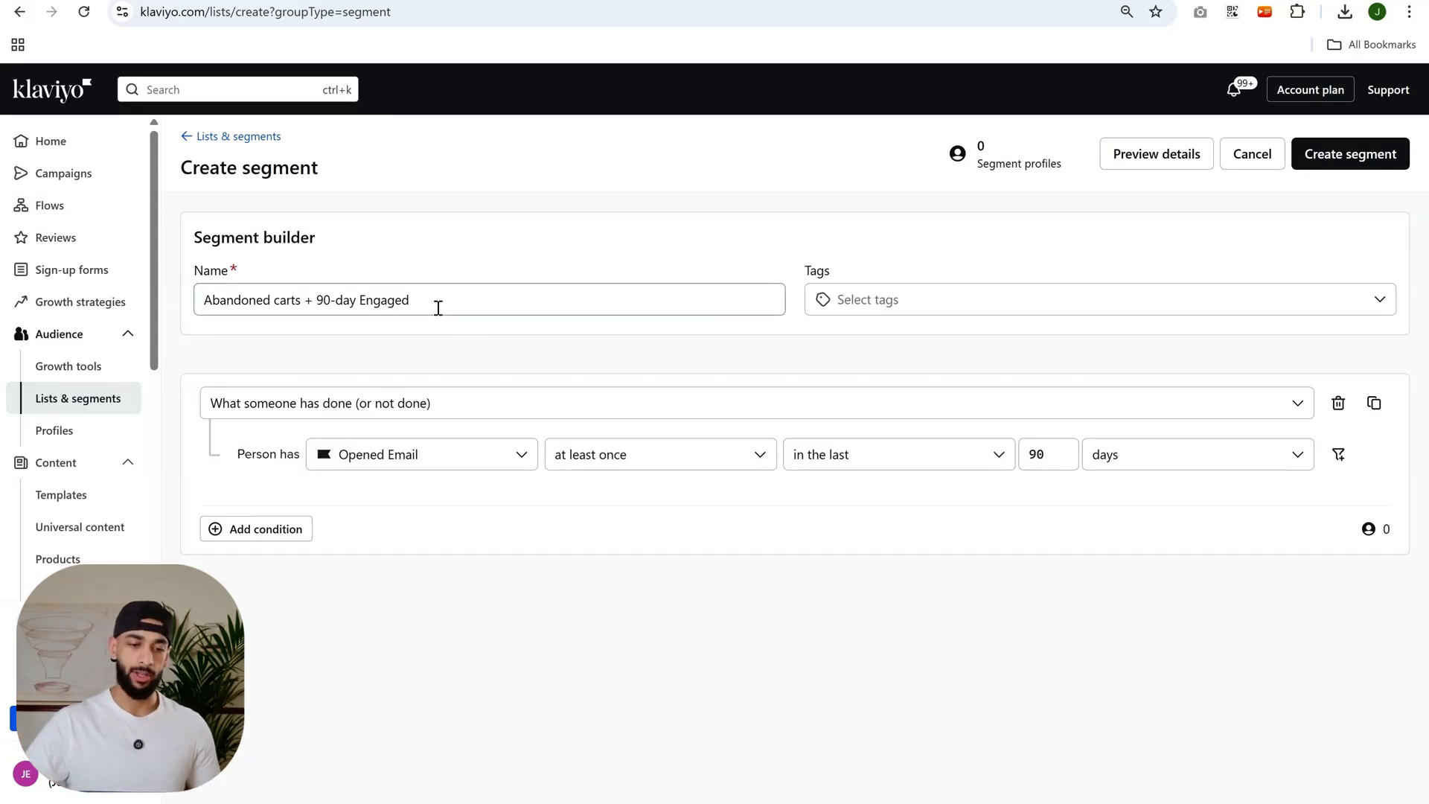
Add a second condition, try the OR connector, and settle on joining it with AND.
click(253, 529)
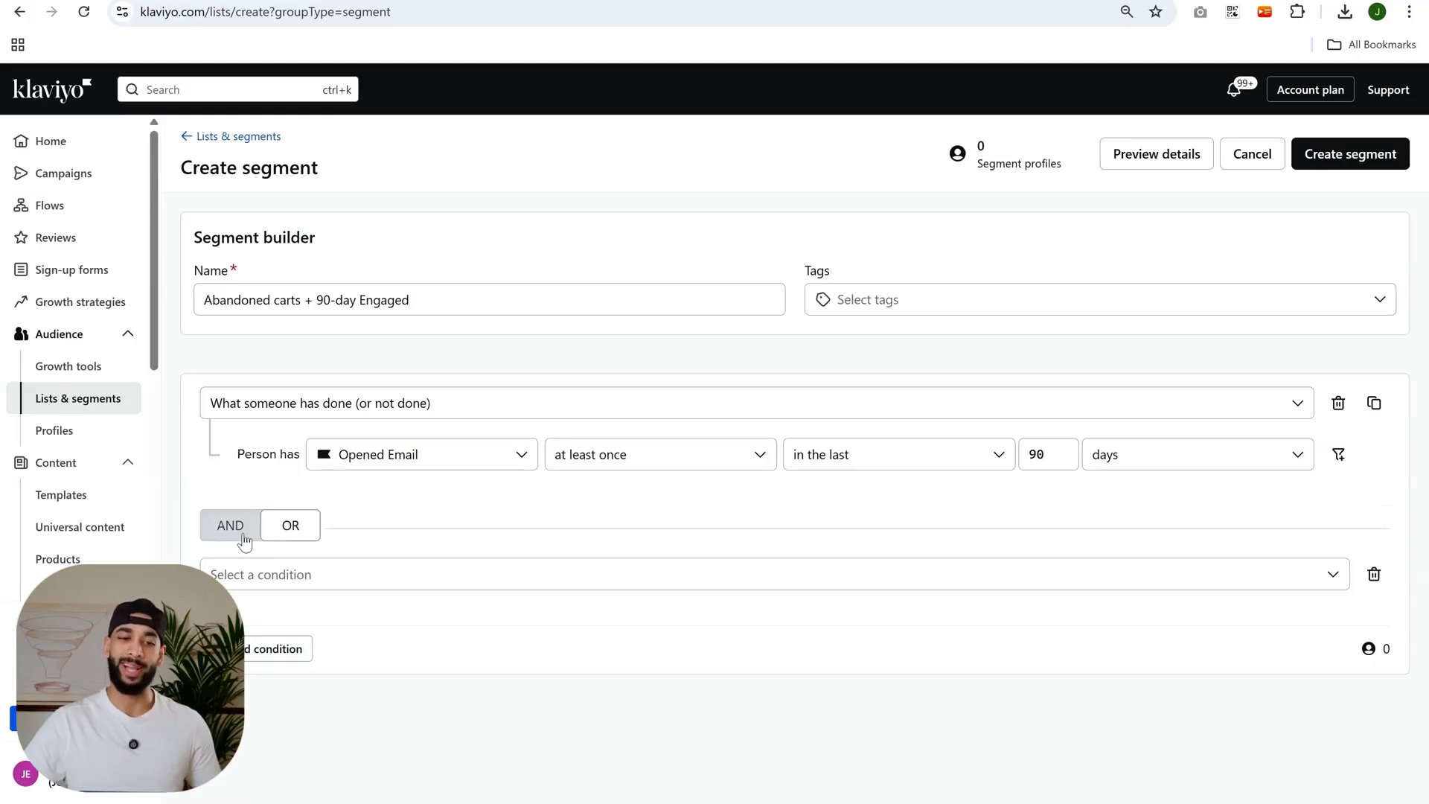
click(237, 527)
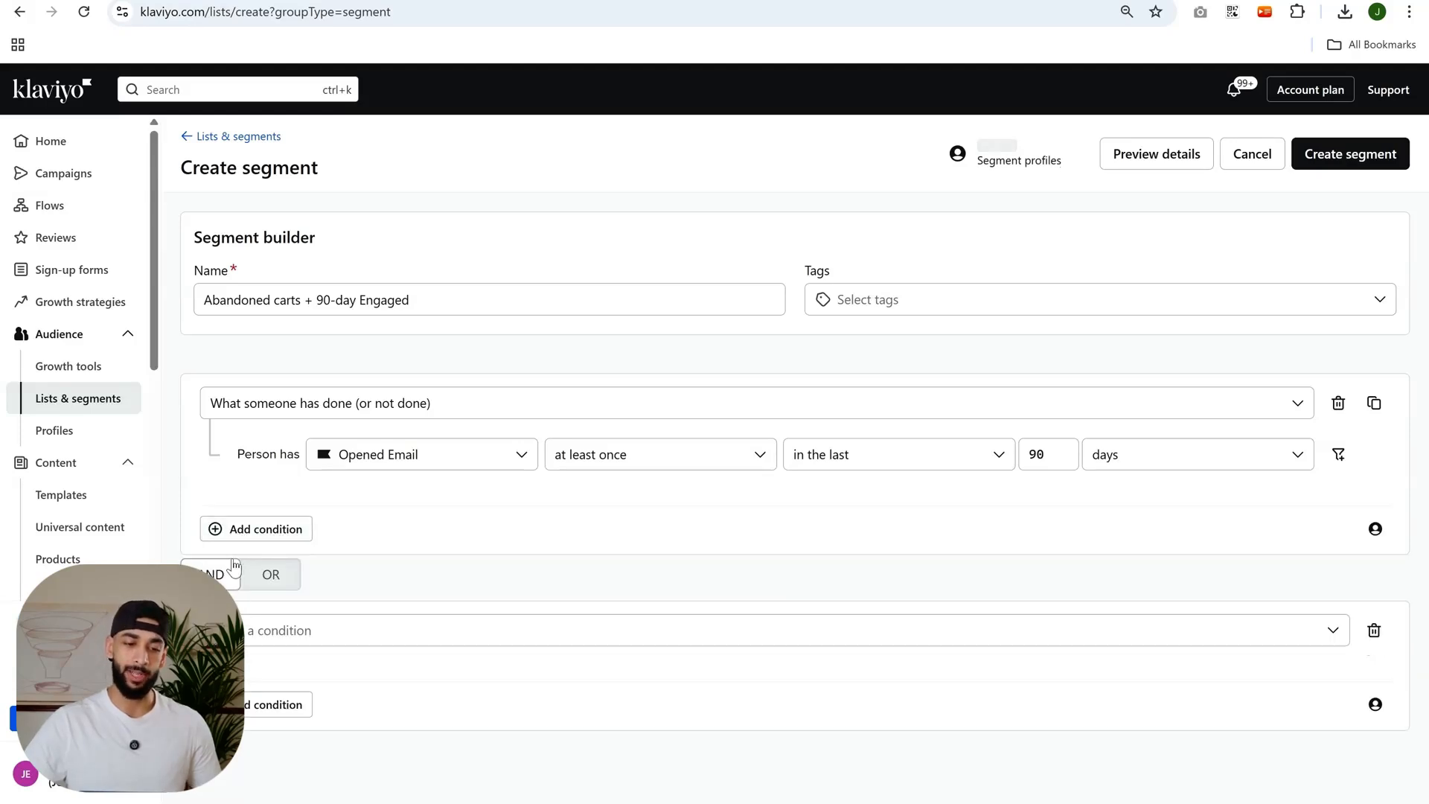
click(279, 582)
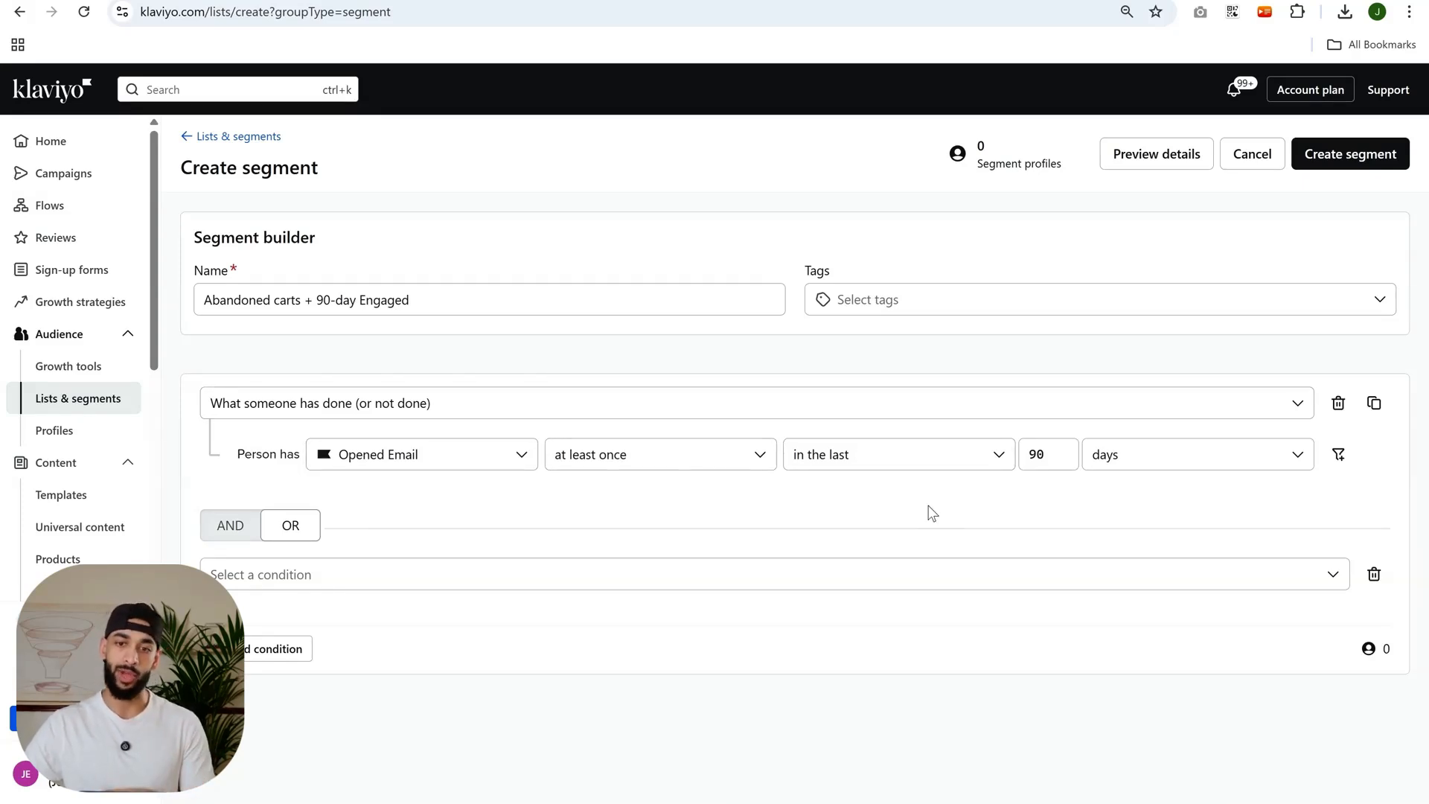
click(258, 526)
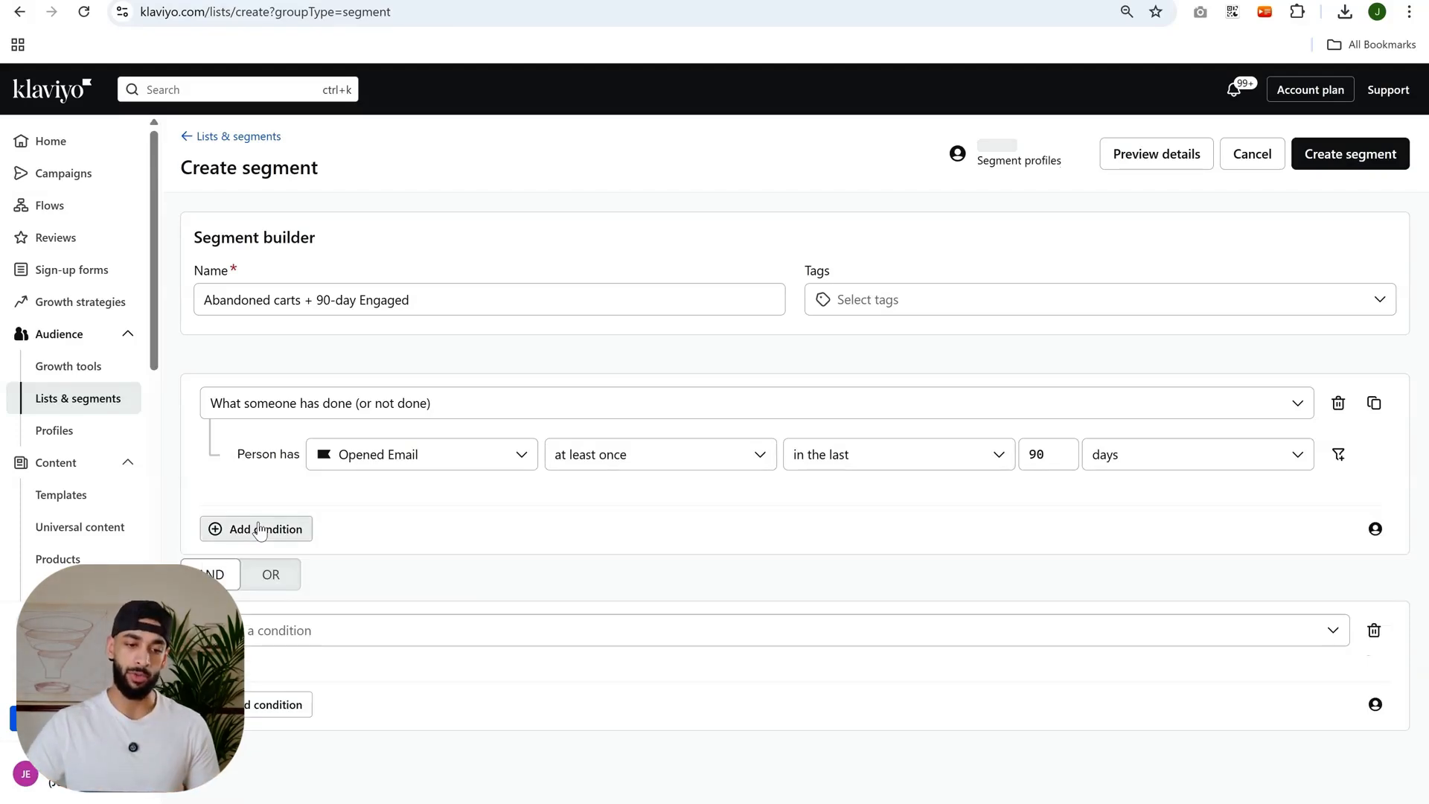
Set the second condition to "What someone has done (or not done)": Added to Cart at least once over all time.
click(303, 630)
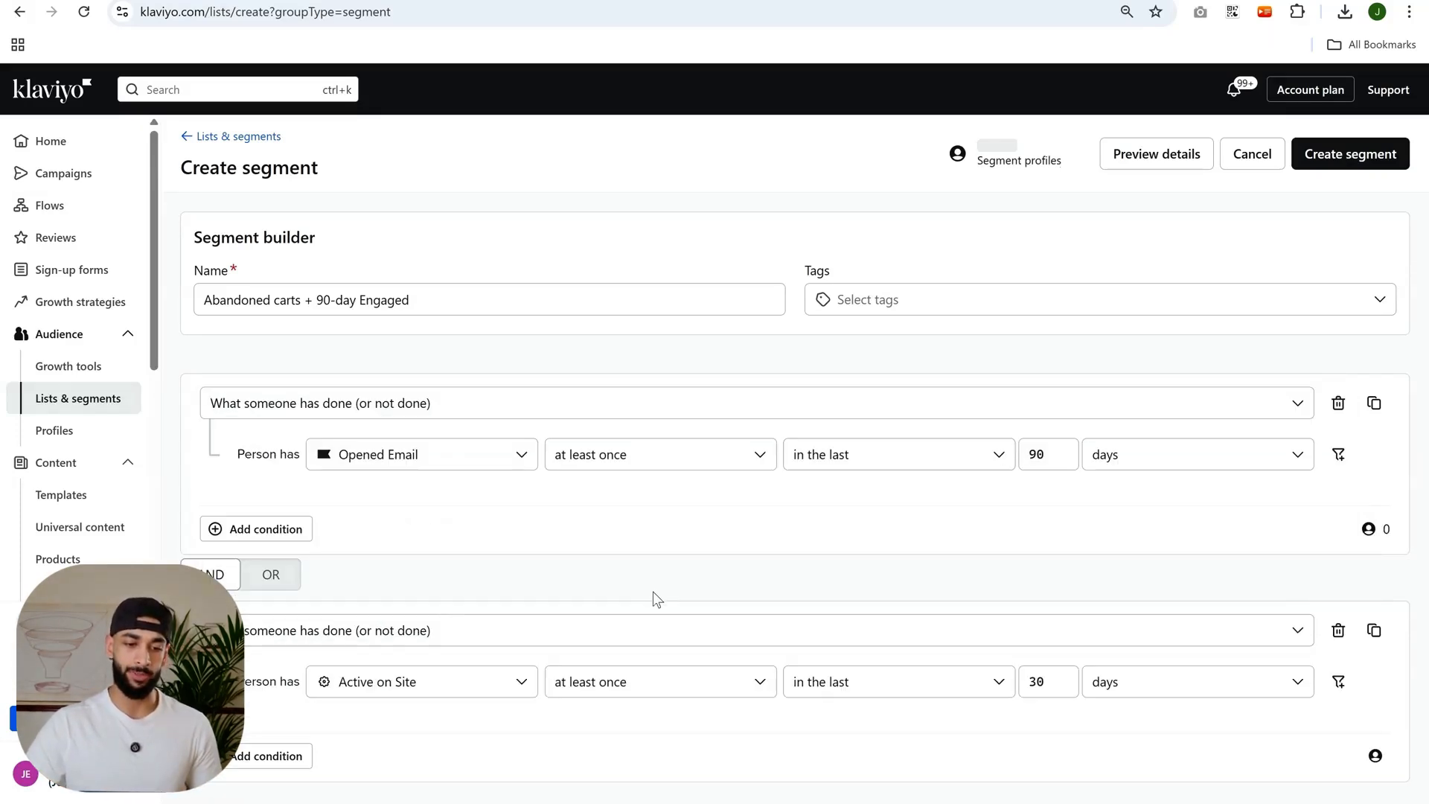
click(388, 696)
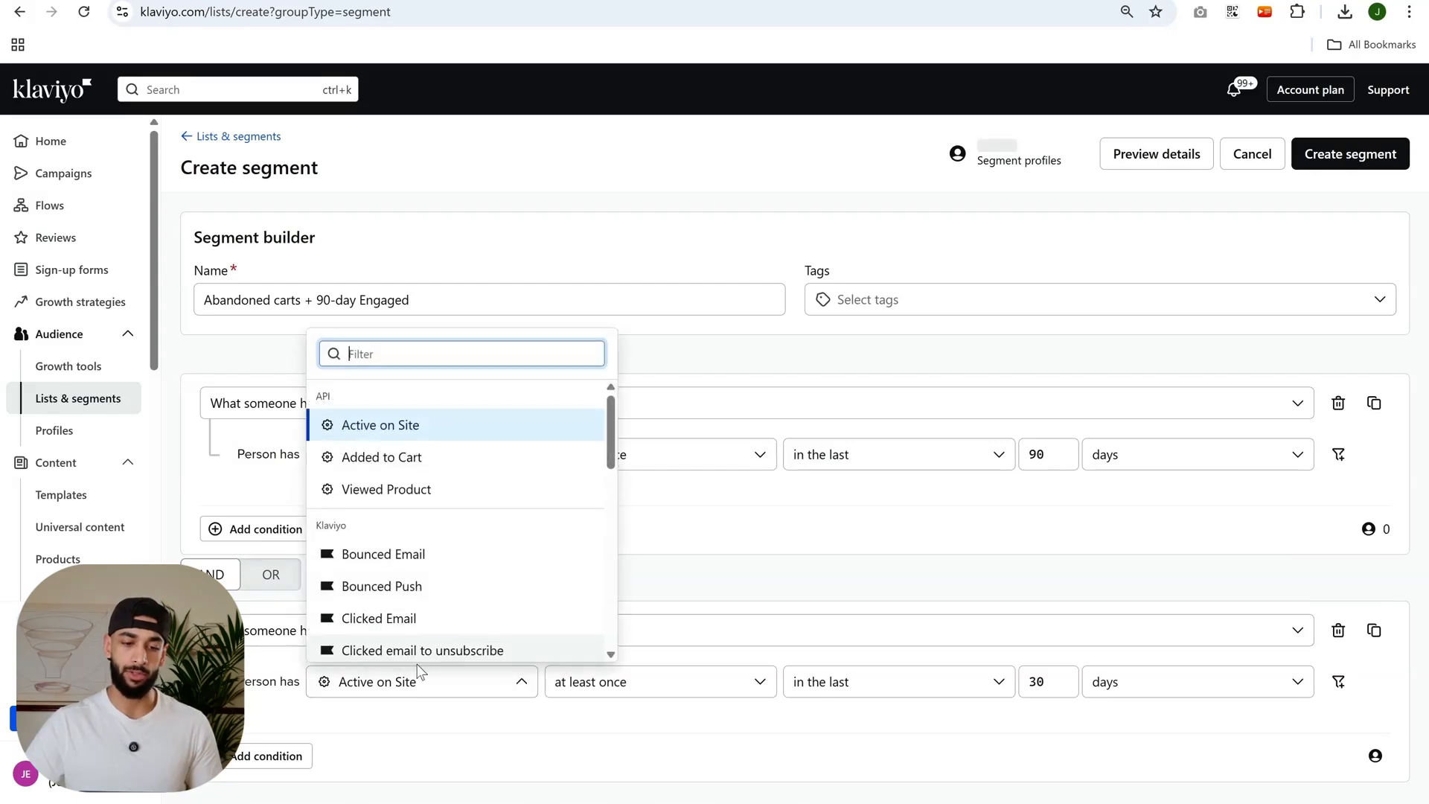
click(439, 456)
click(590, 681)
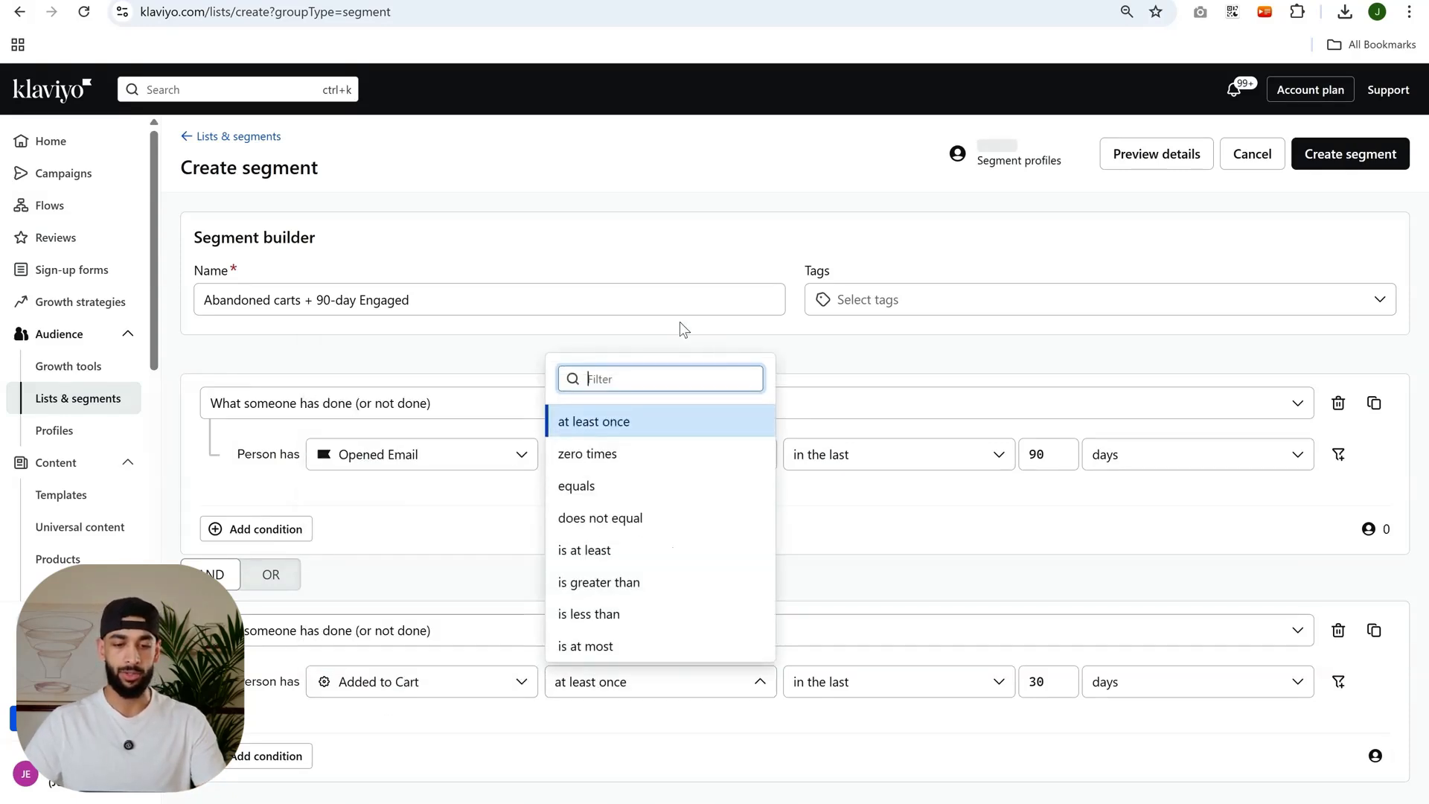
click(845, 682)
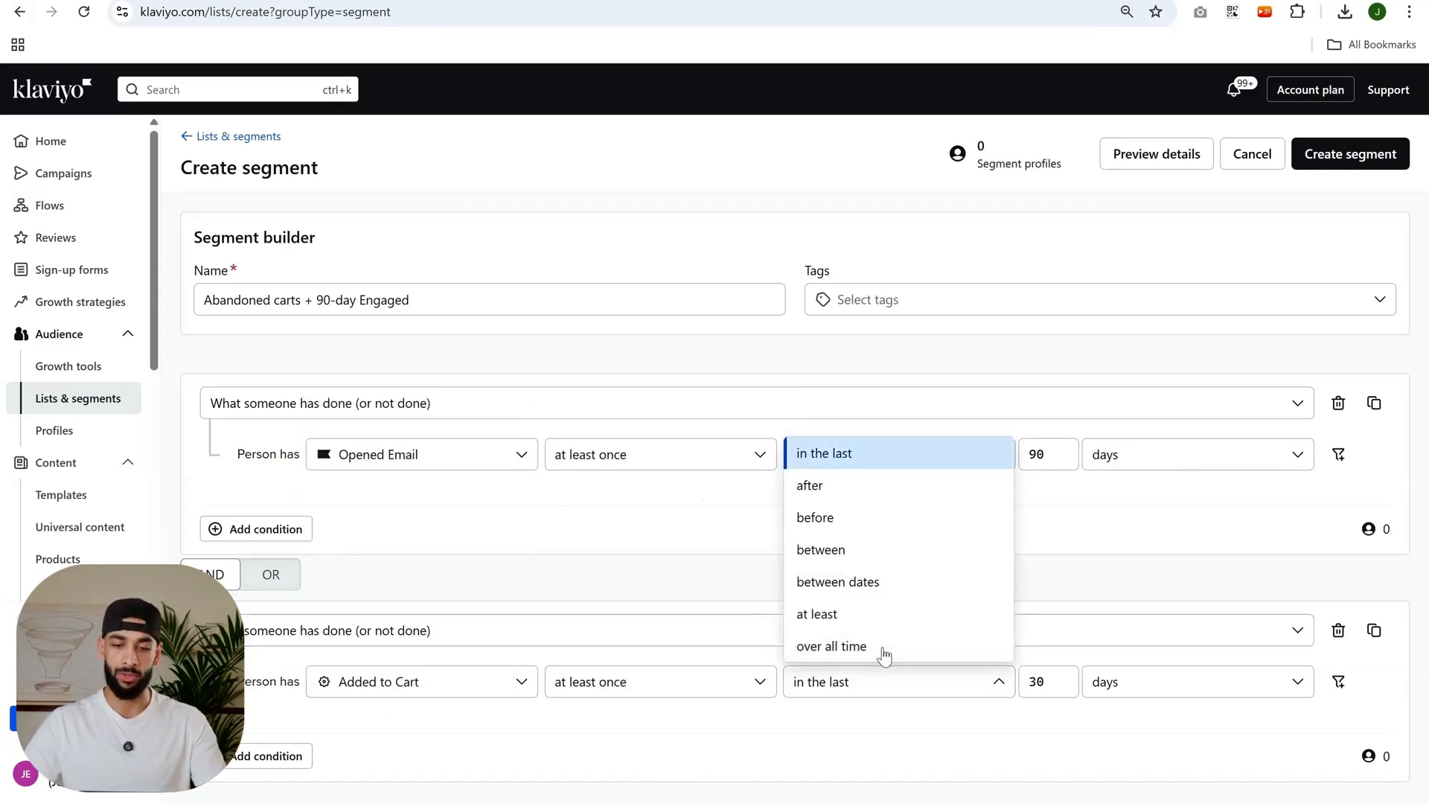
click(883, 652)
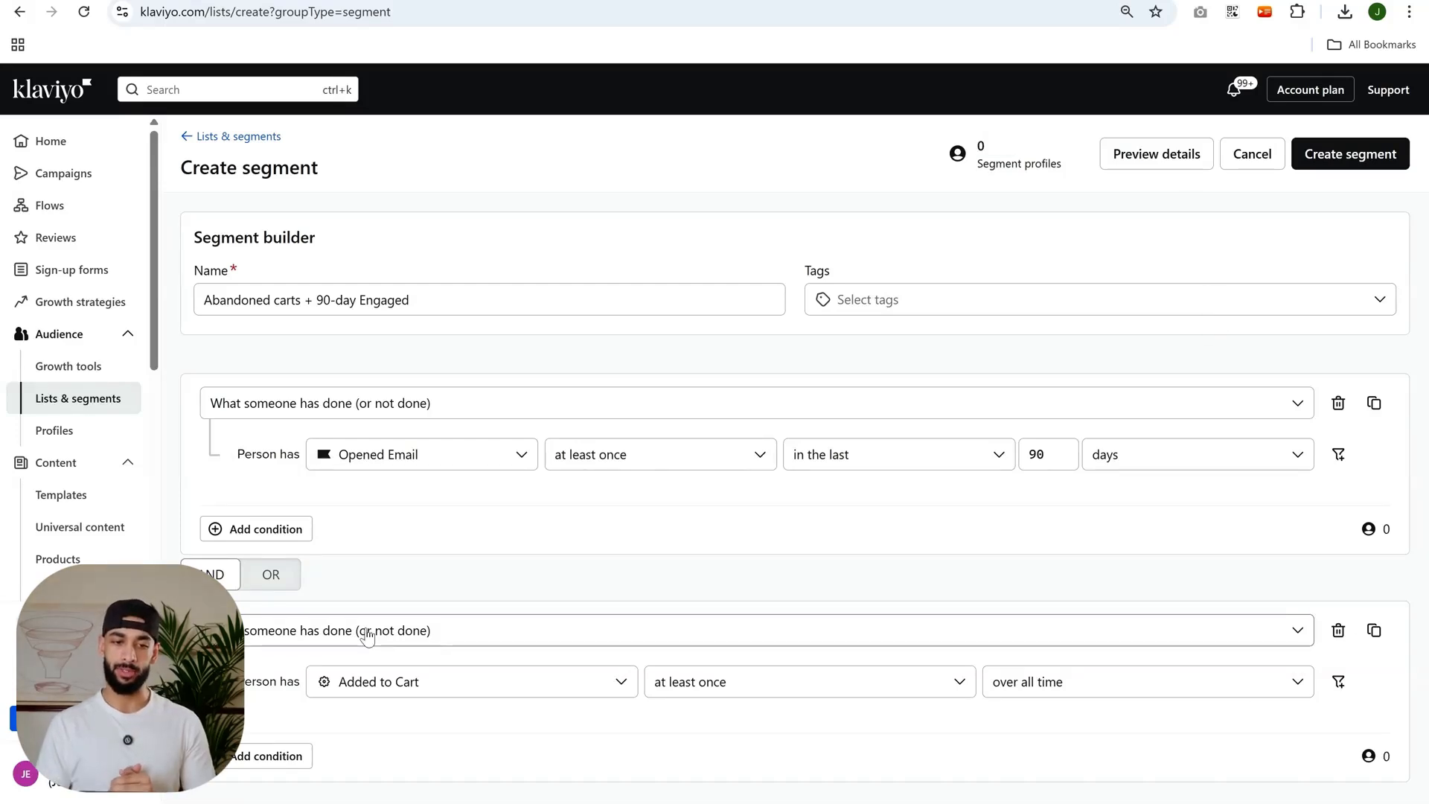
Clear the segment's name and delete the Opened Email and Added to Cart conditions.
triple_click(361, 297)
key(BackSpace)
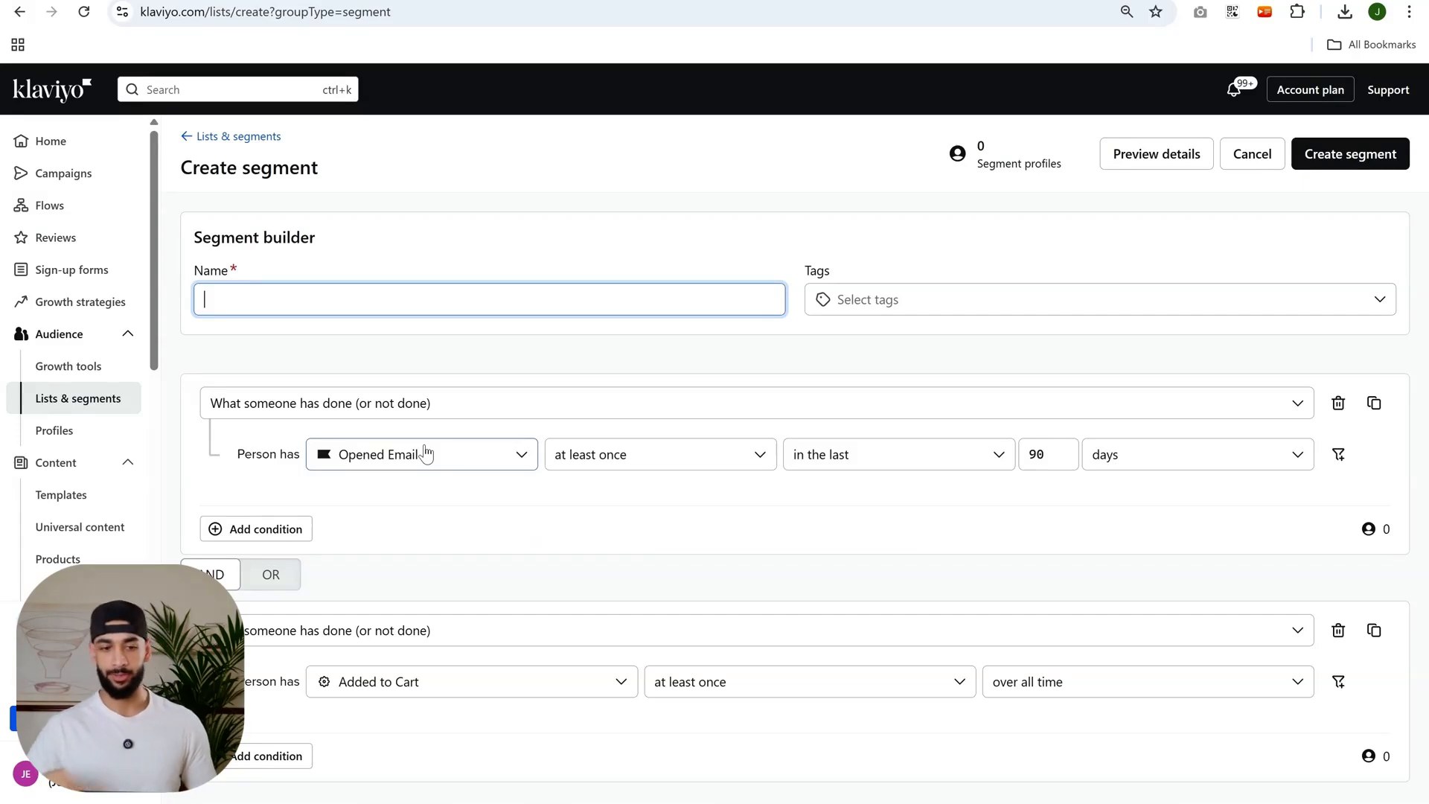
click(1337, 403)
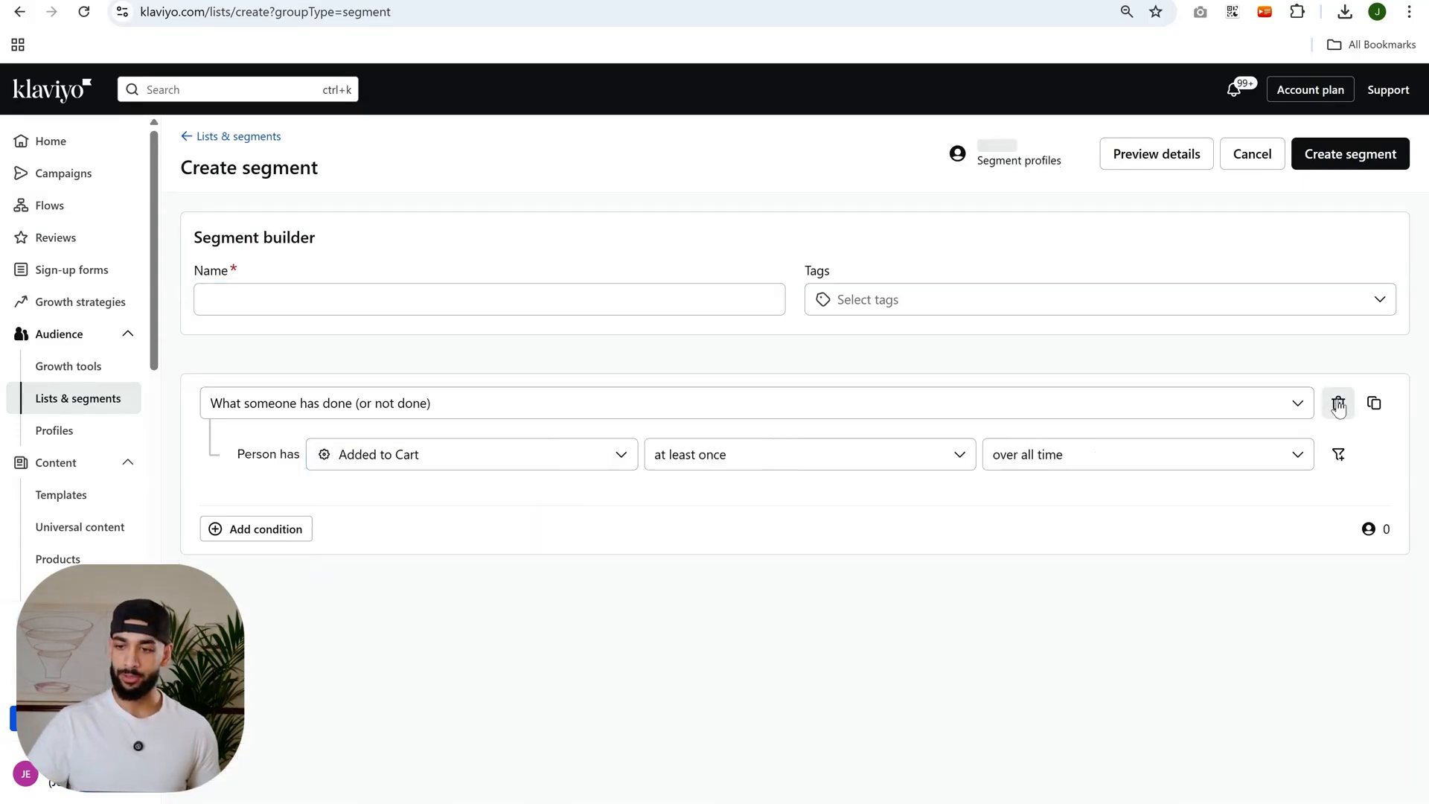
click(1337, 402)
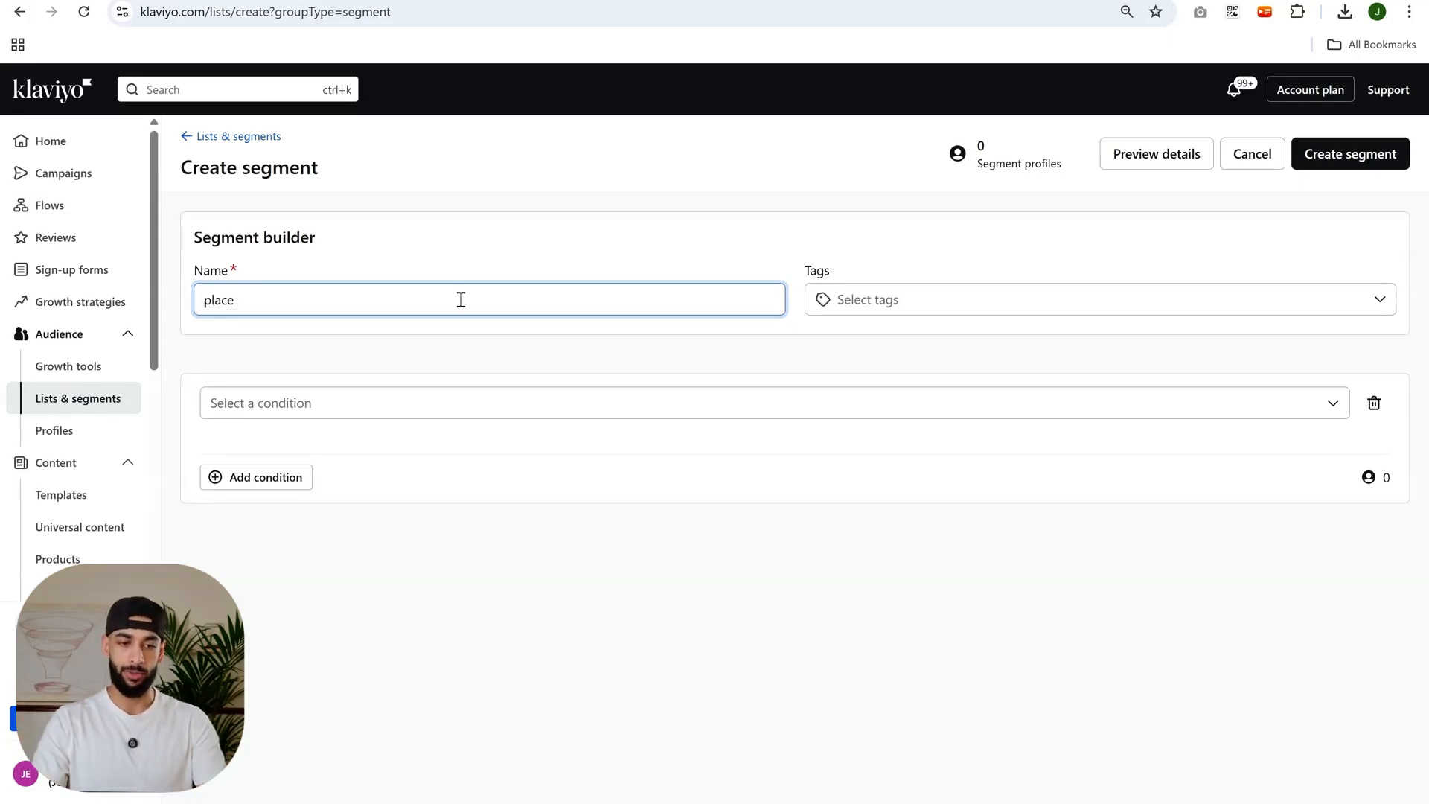
Name the segment "1st time customer and not reordered in the last 90 days".
text(1st time customer and no)
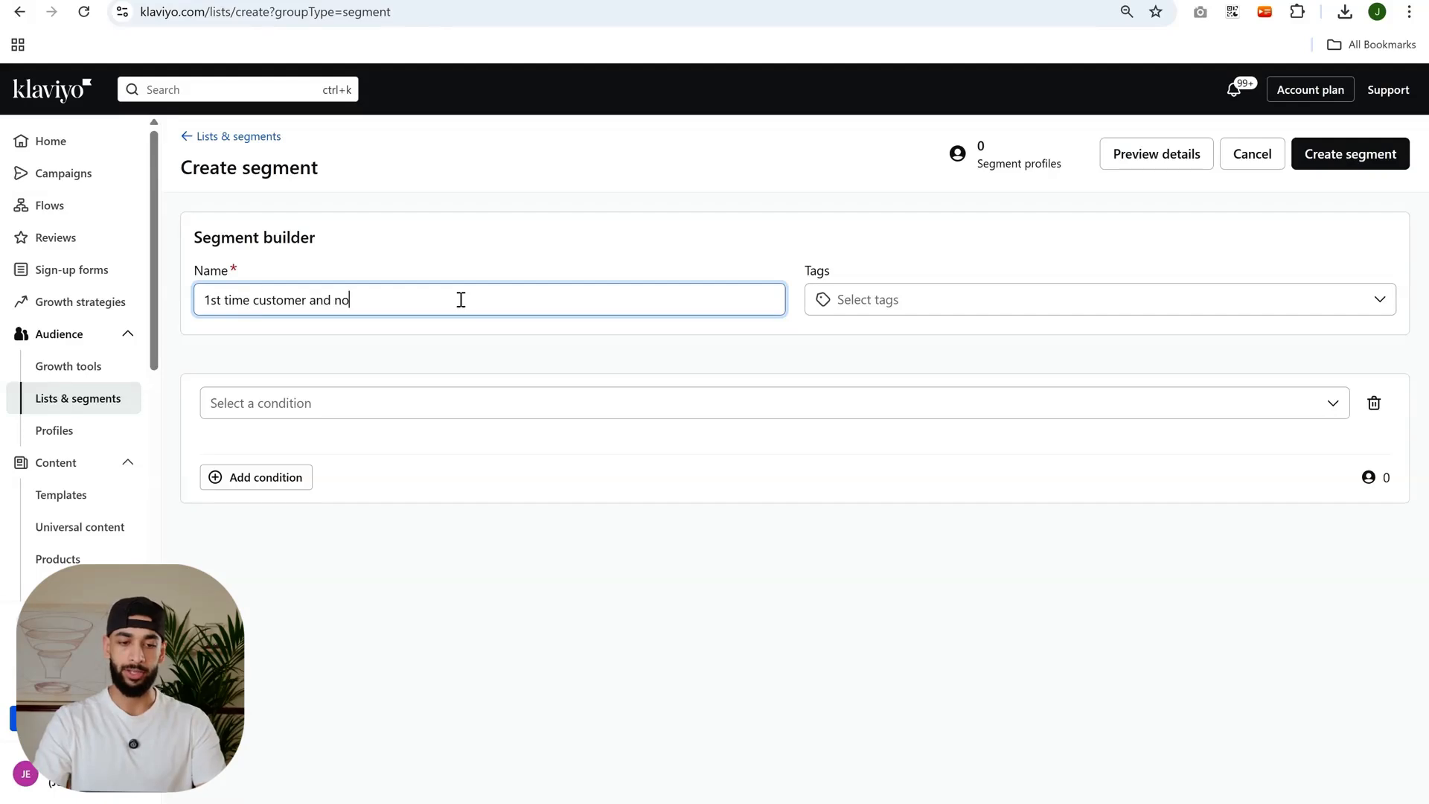
text(t reord)
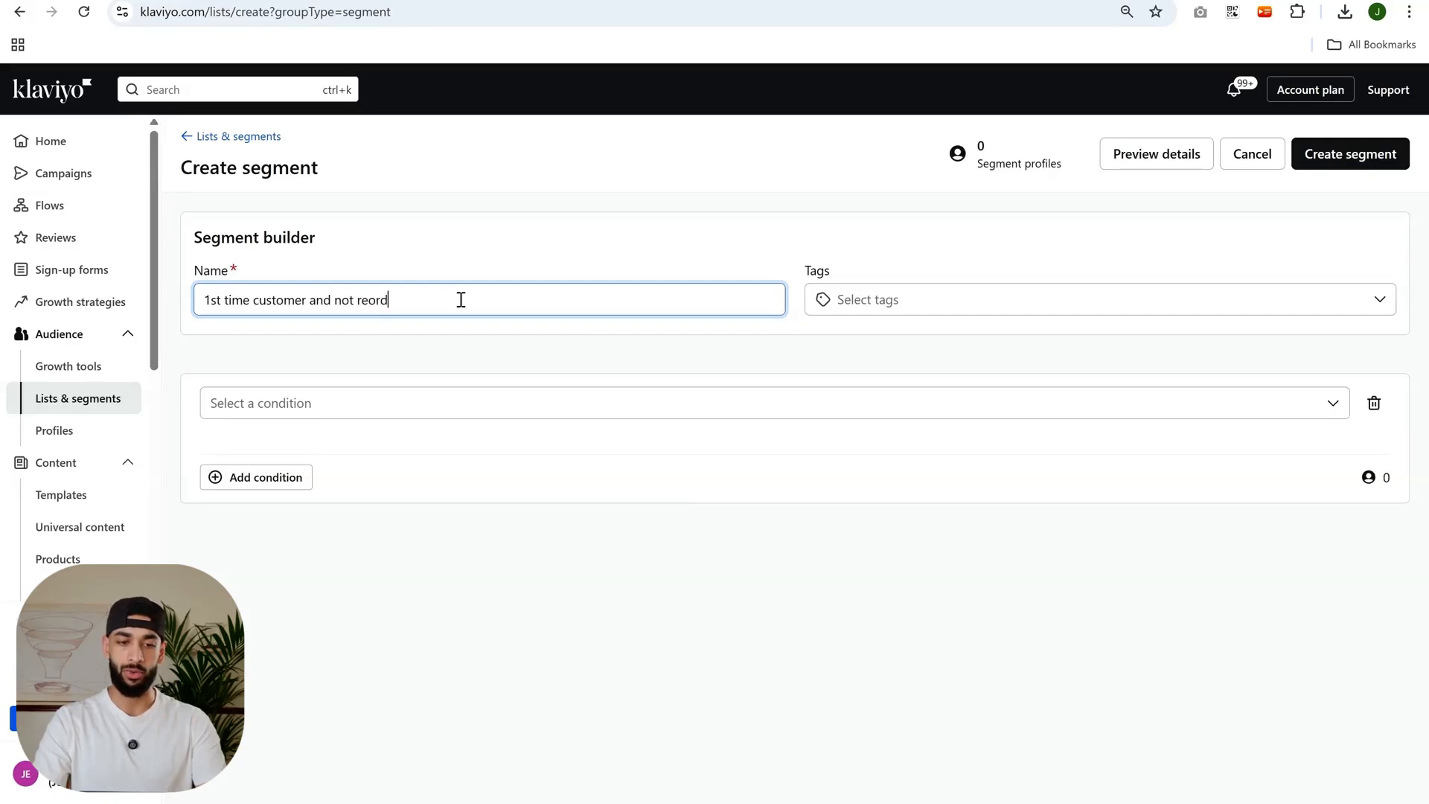
text(ered in the la)
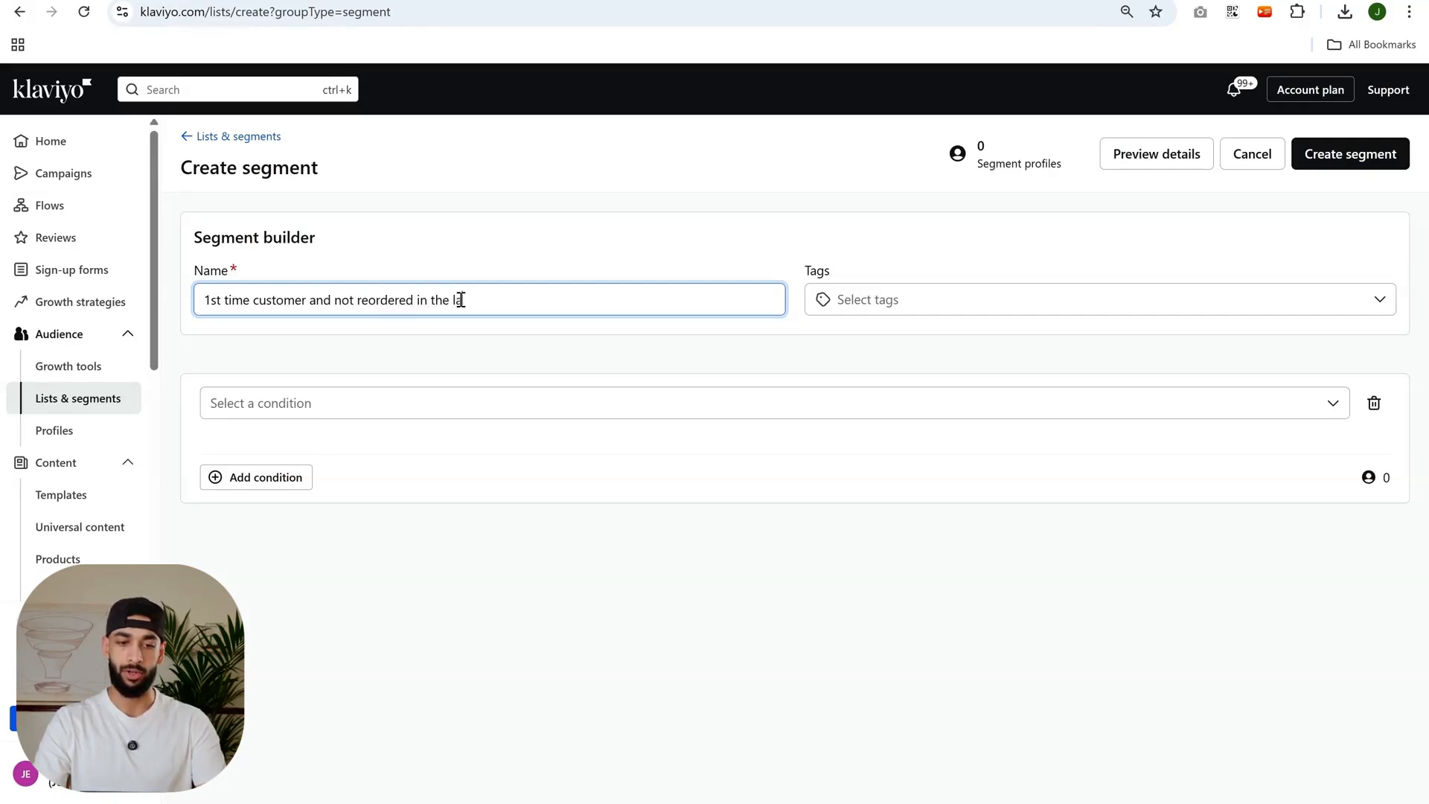
text(st 90 days)
Set the empty condition to "What someone has done (or not done)" with the Placed Order event.
click(413, 403)
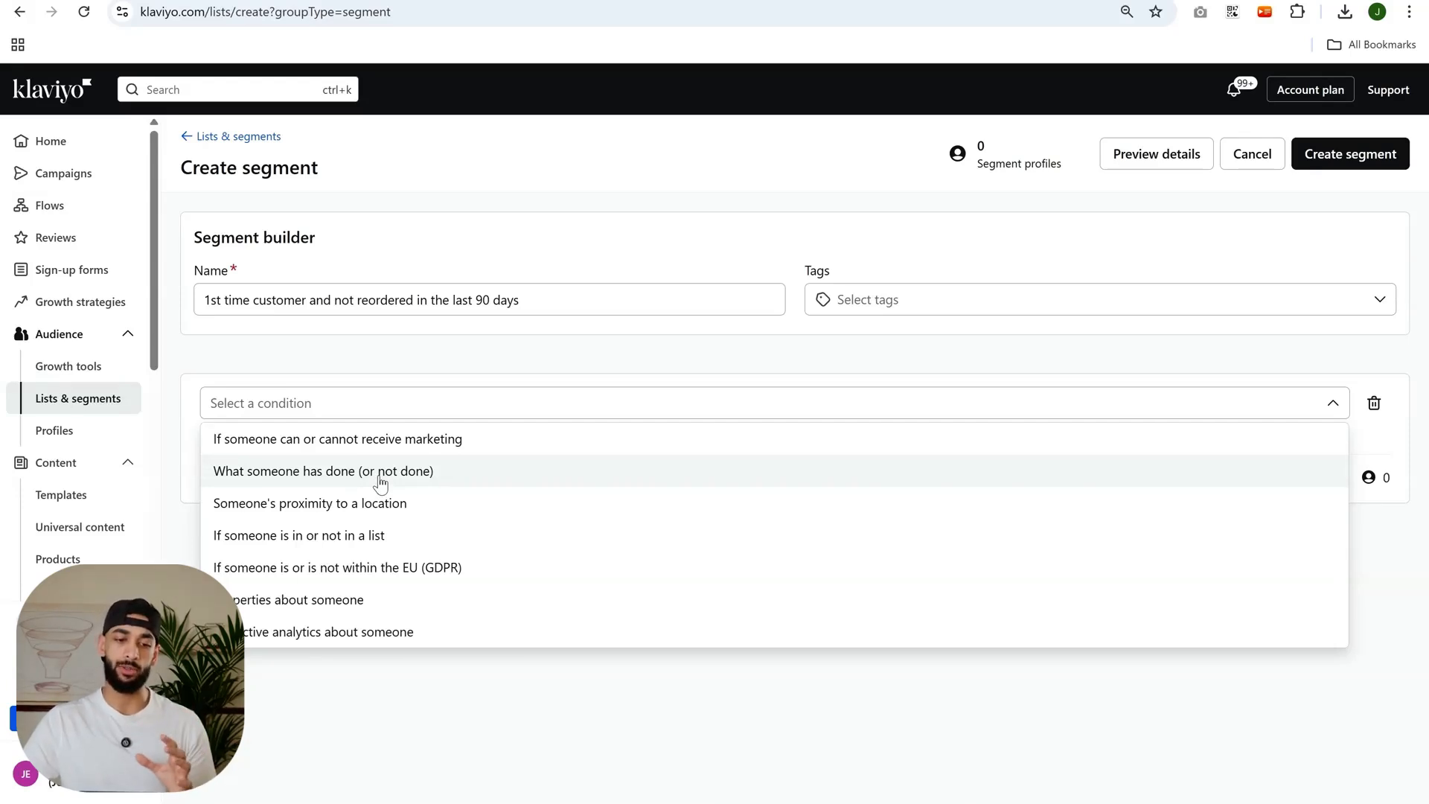
click(380, 476)
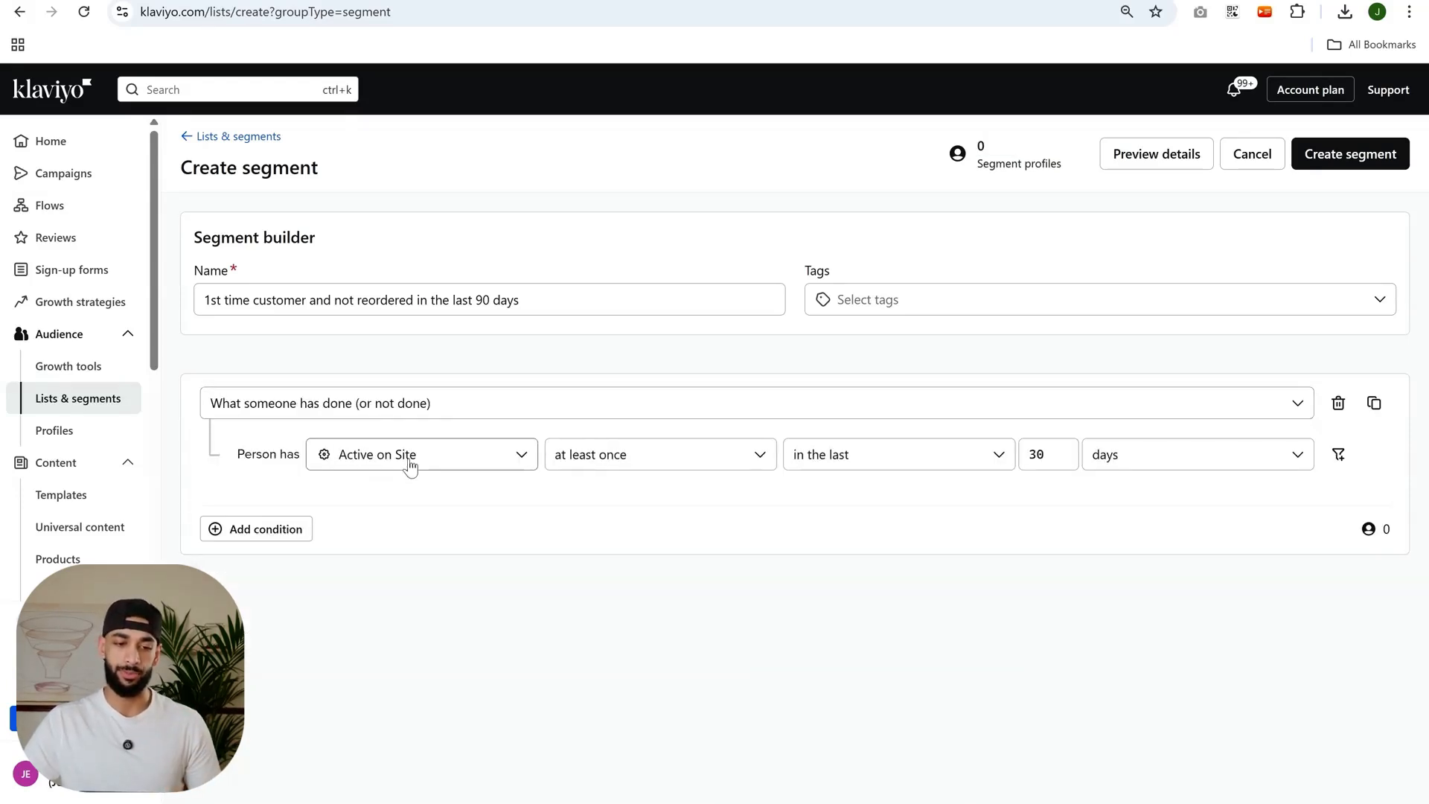
click(410, 464)
text(plac)
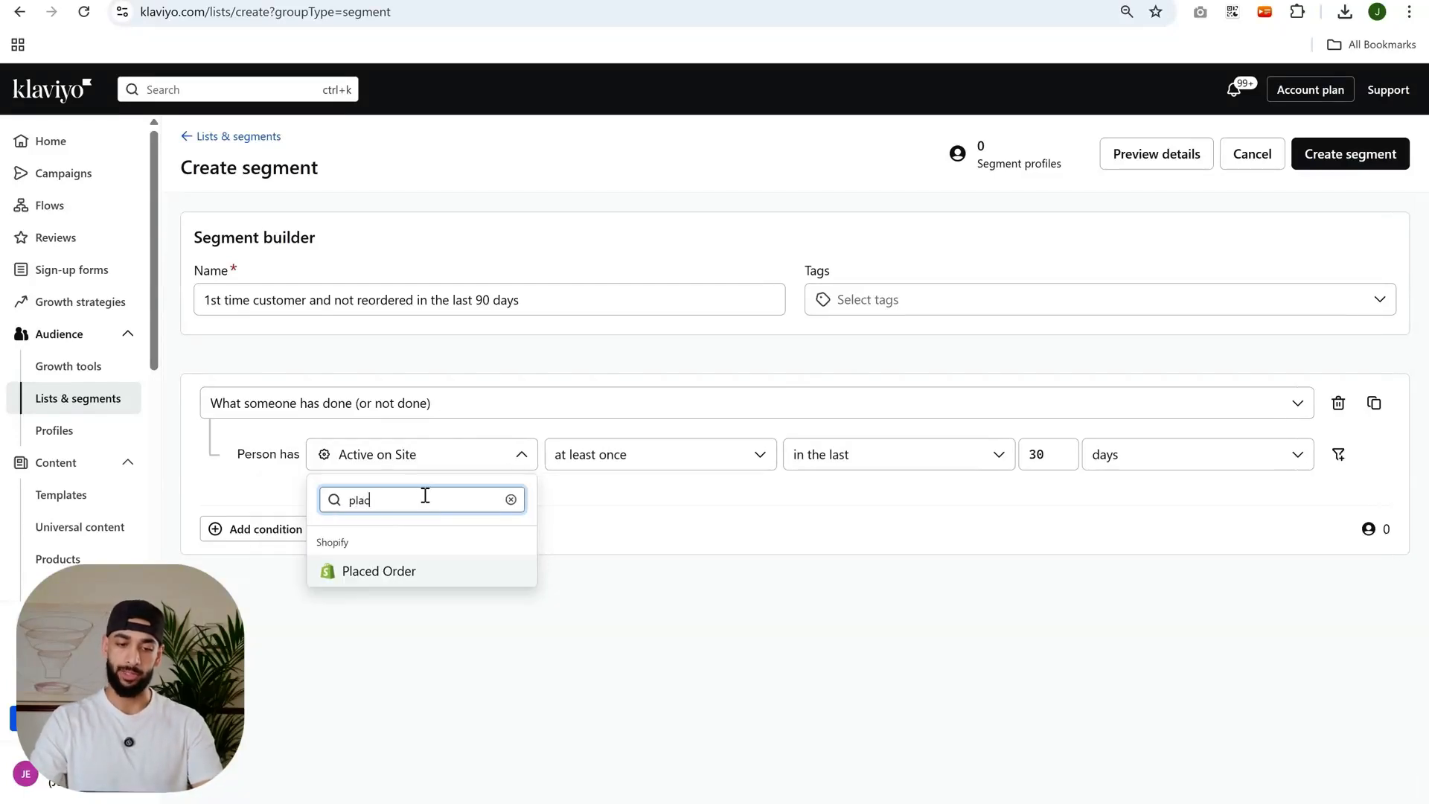
click(436, 569)
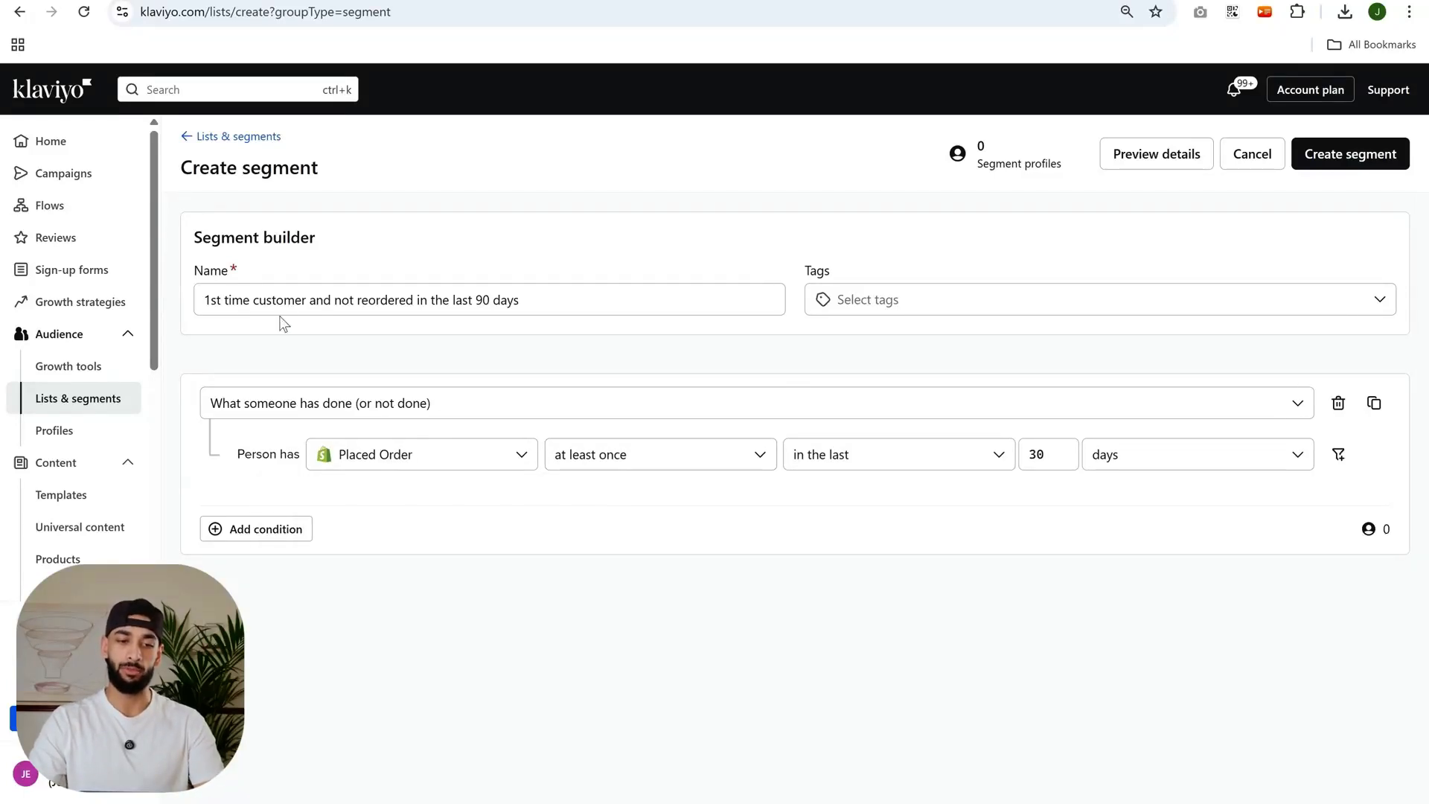
Set the Placed Order condition to equals 1 over all time.
drag(306, 300, 200, 304)
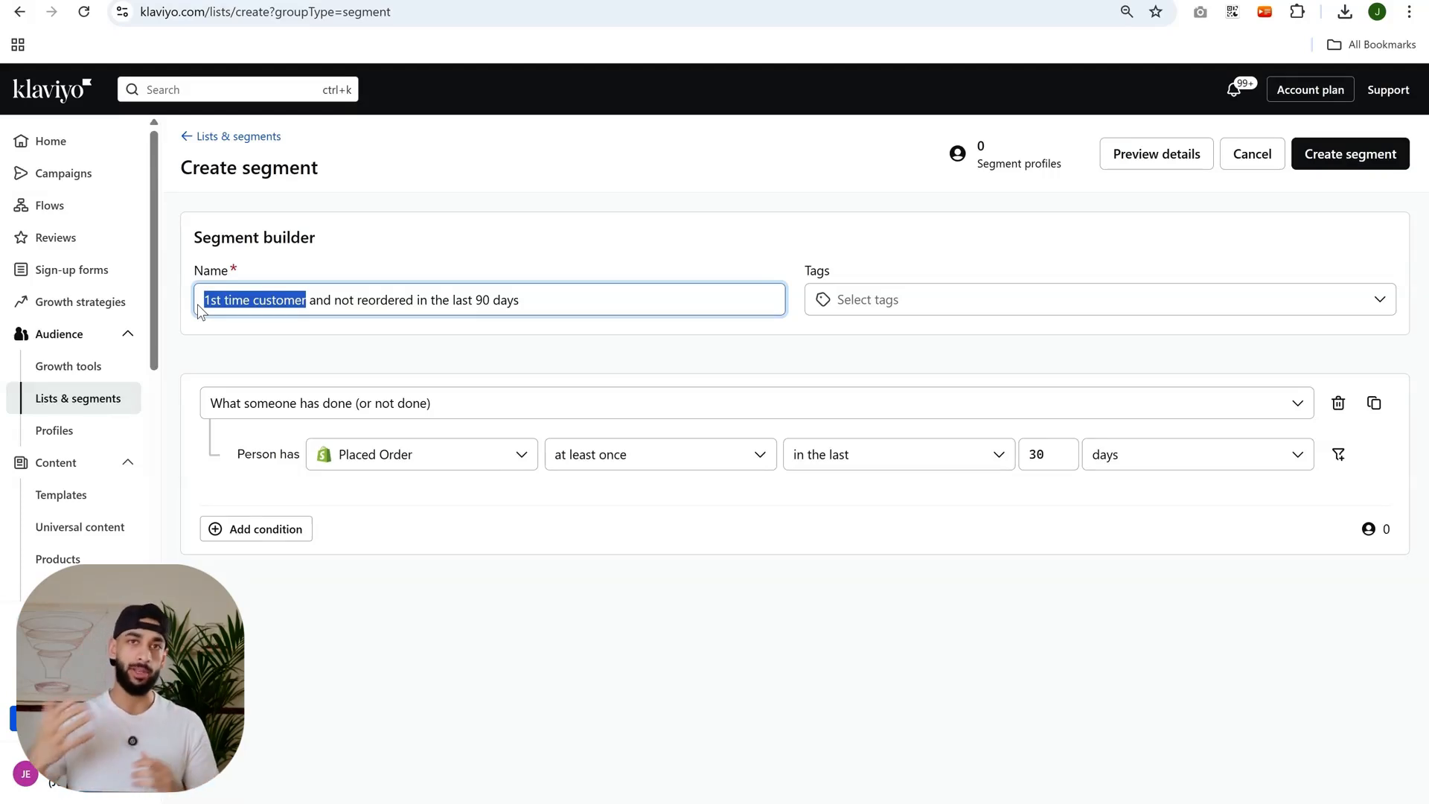
click(655, 467)
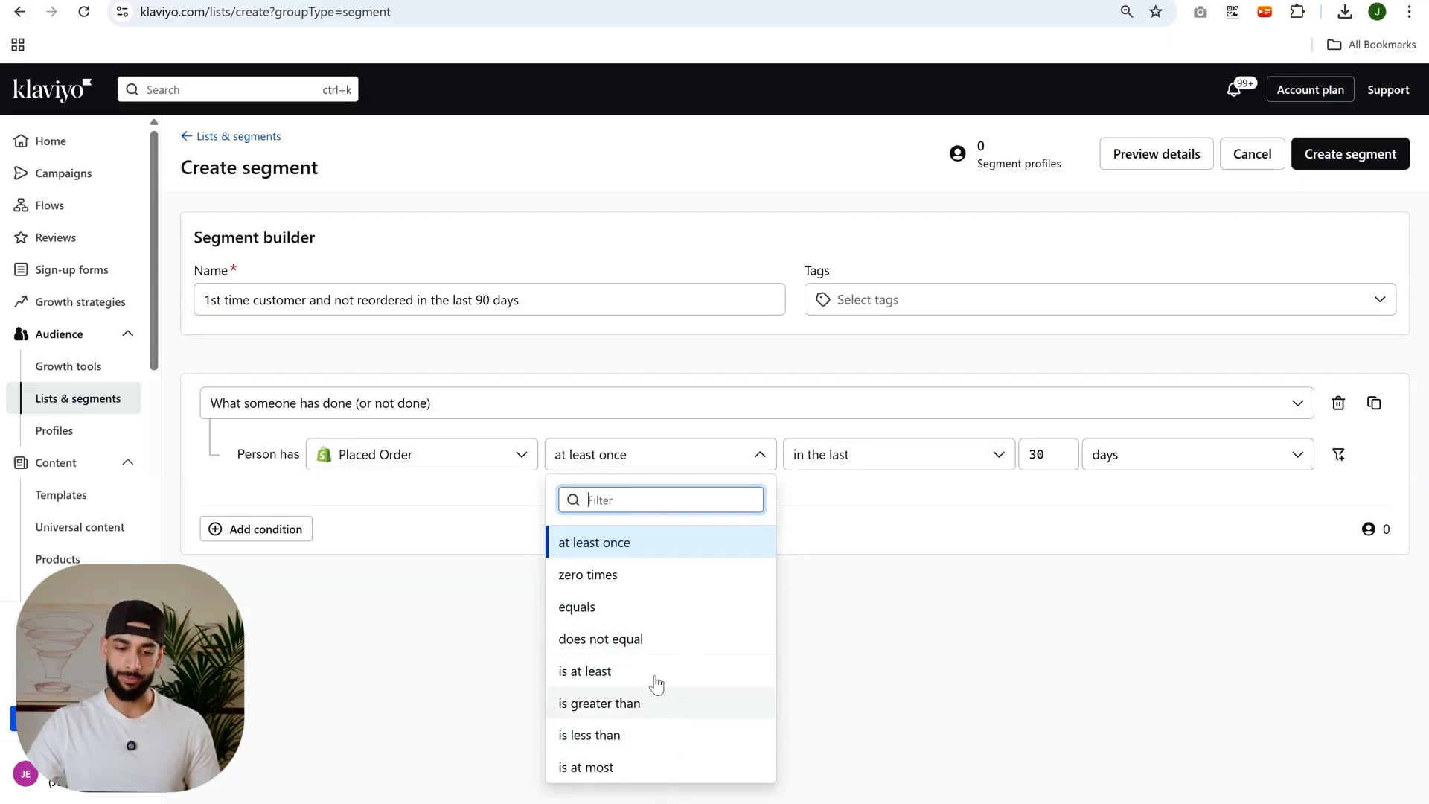
click(593, 607)
click(779, 454)
text(1)
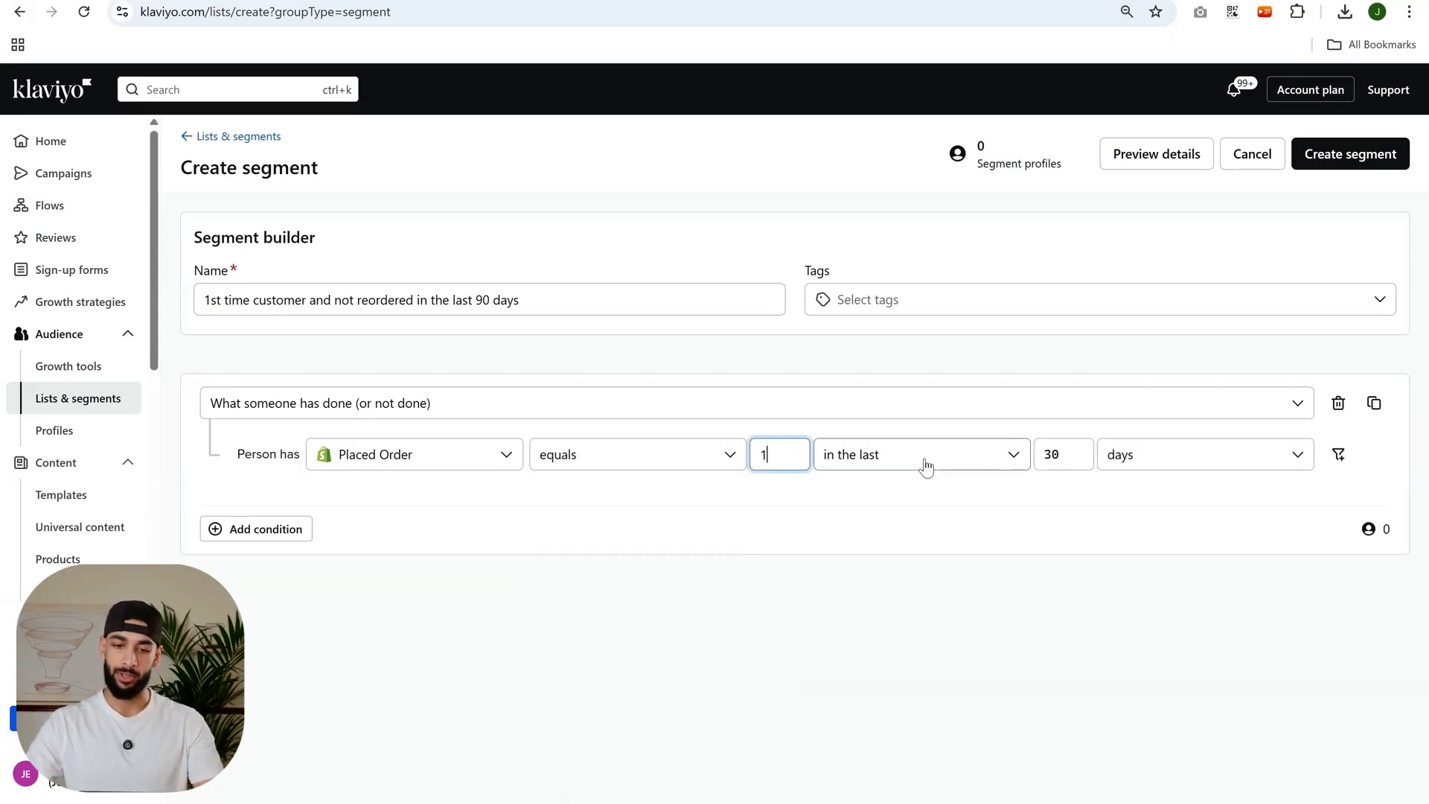
click(924, 459)
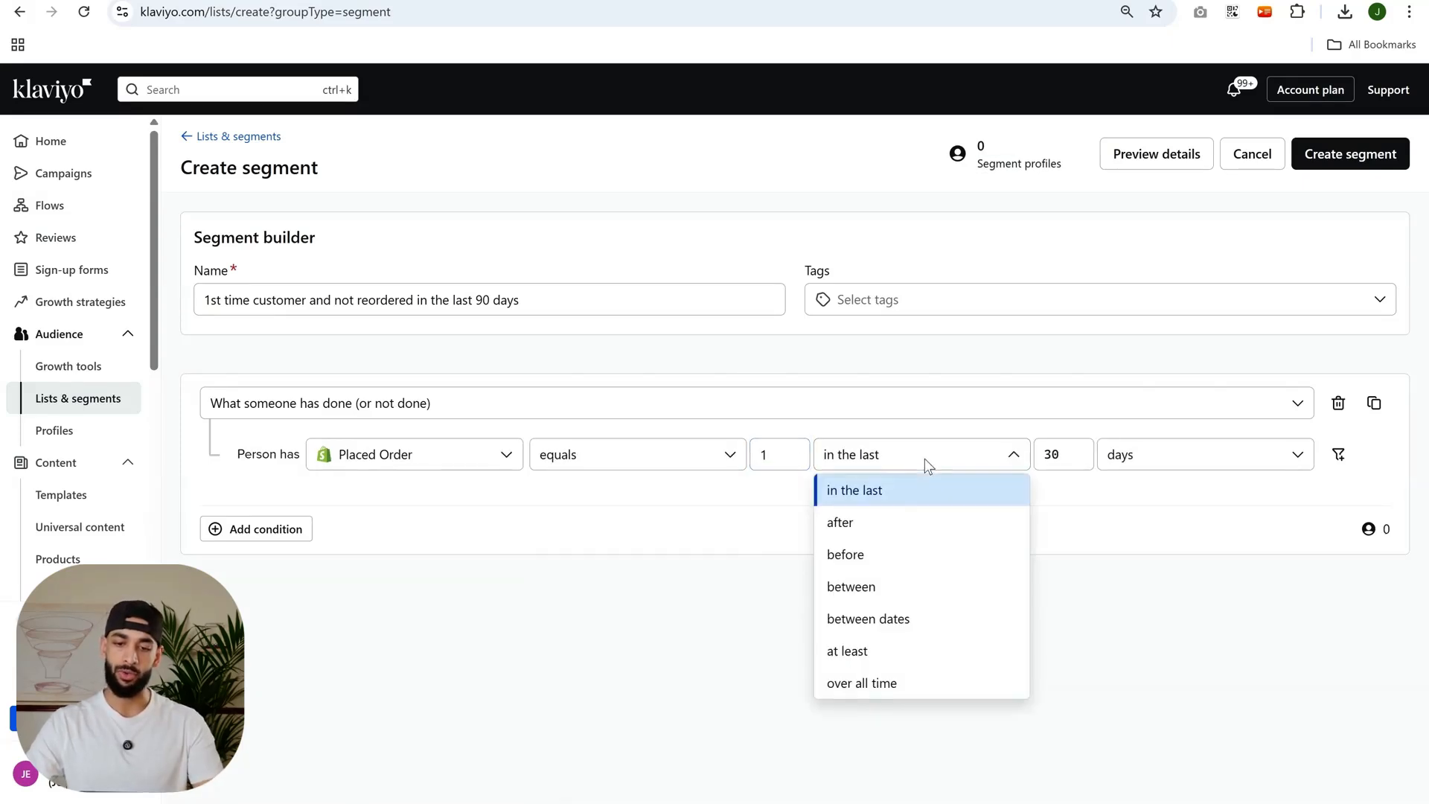
click(872, 684)
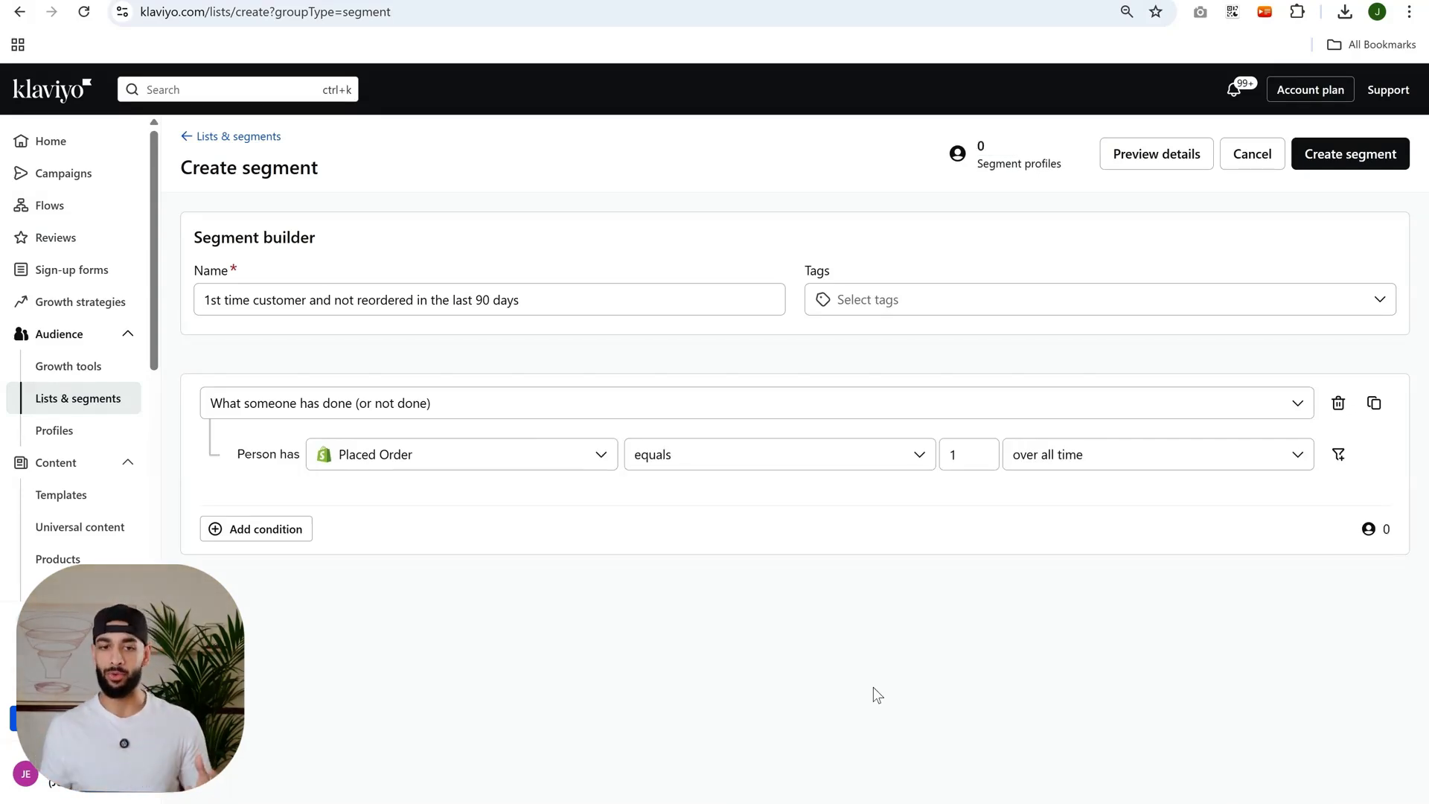
Add an AND condition "What someone has done (or not done)": Placed Order zero times in the last 90 days.
click(255, 528)
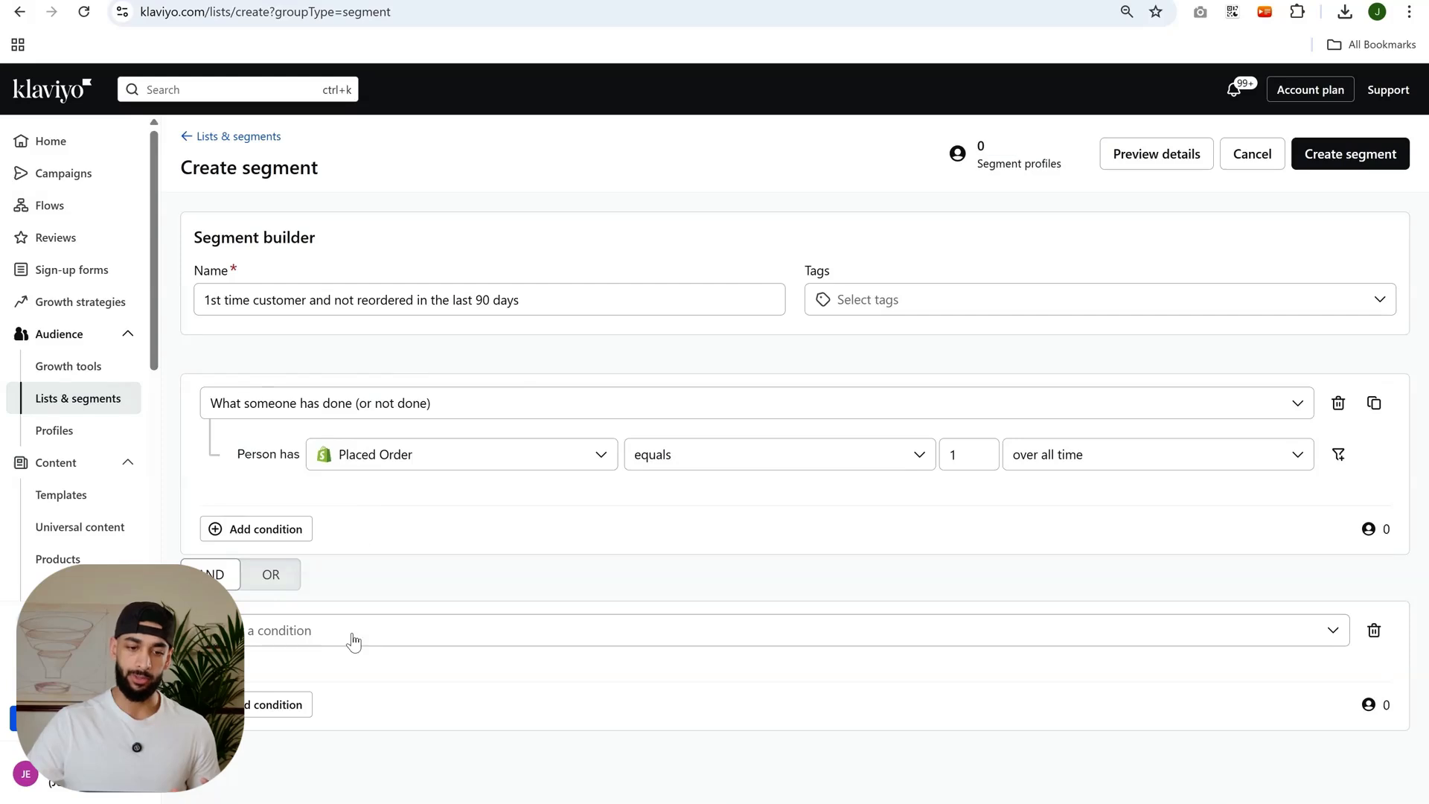
click(350, 638)
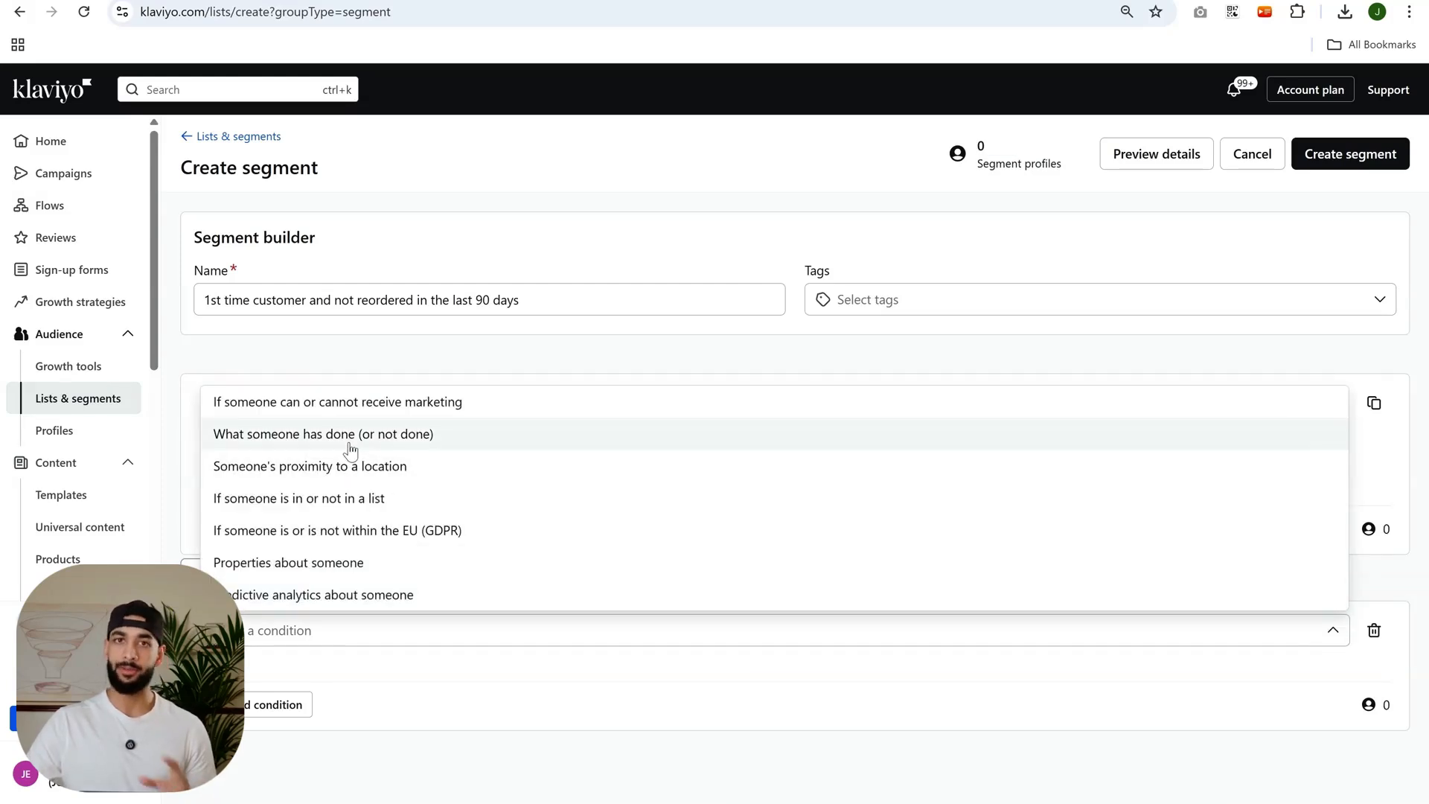
click(348, 444)
click(394, 679)
click(387, 455)
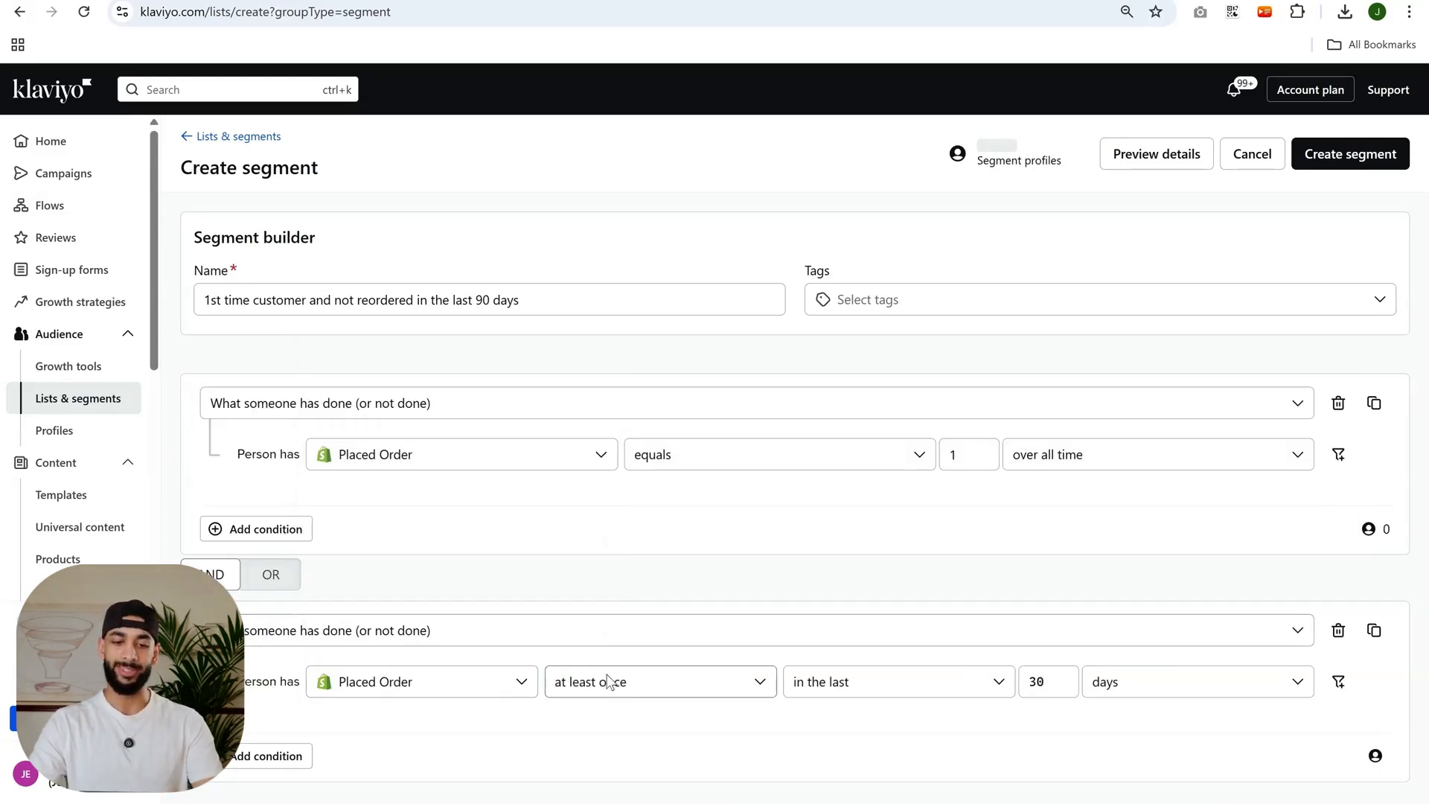
click(608, 681)
click(593, 449)
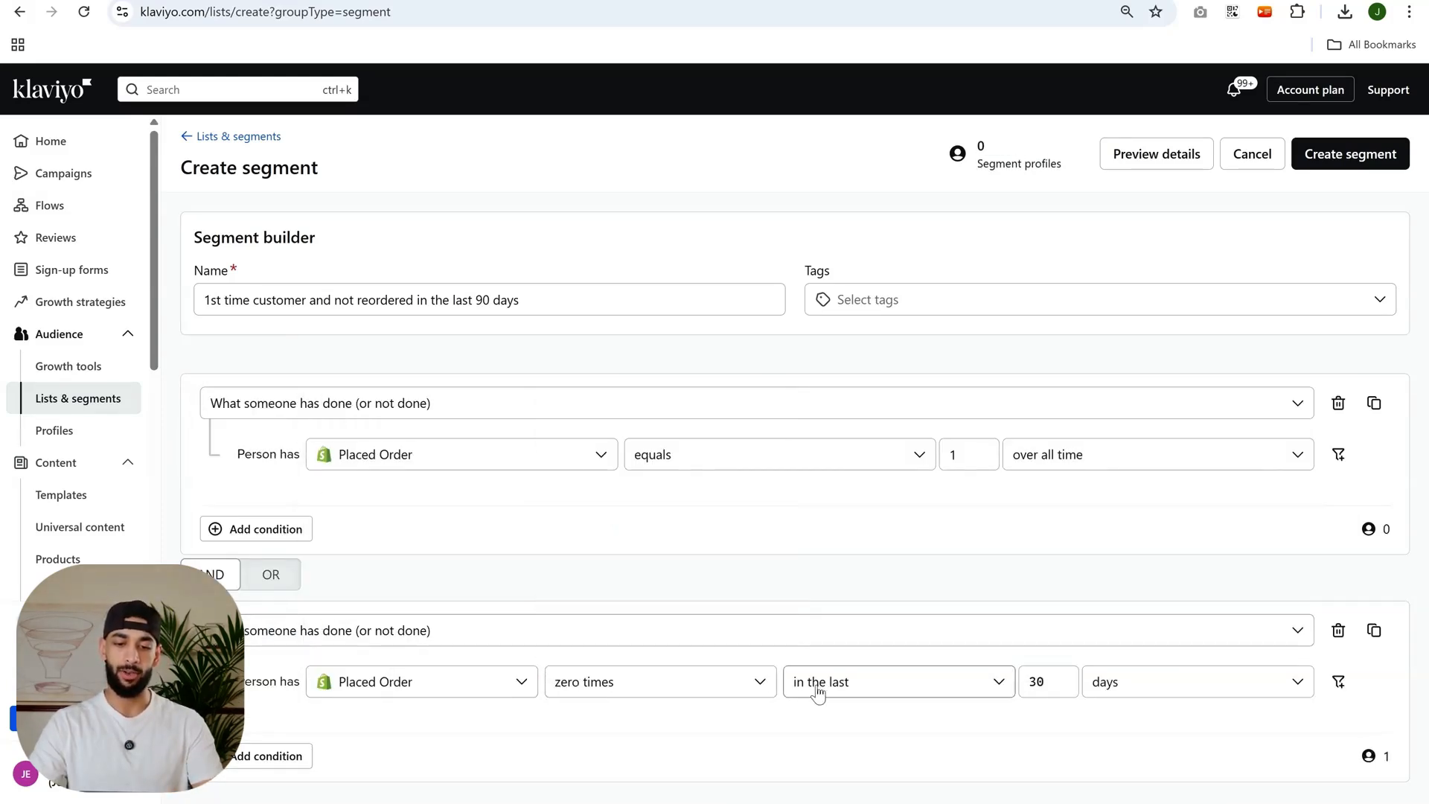
double_click(1037, 681)
text(90)
click(1073, 600)
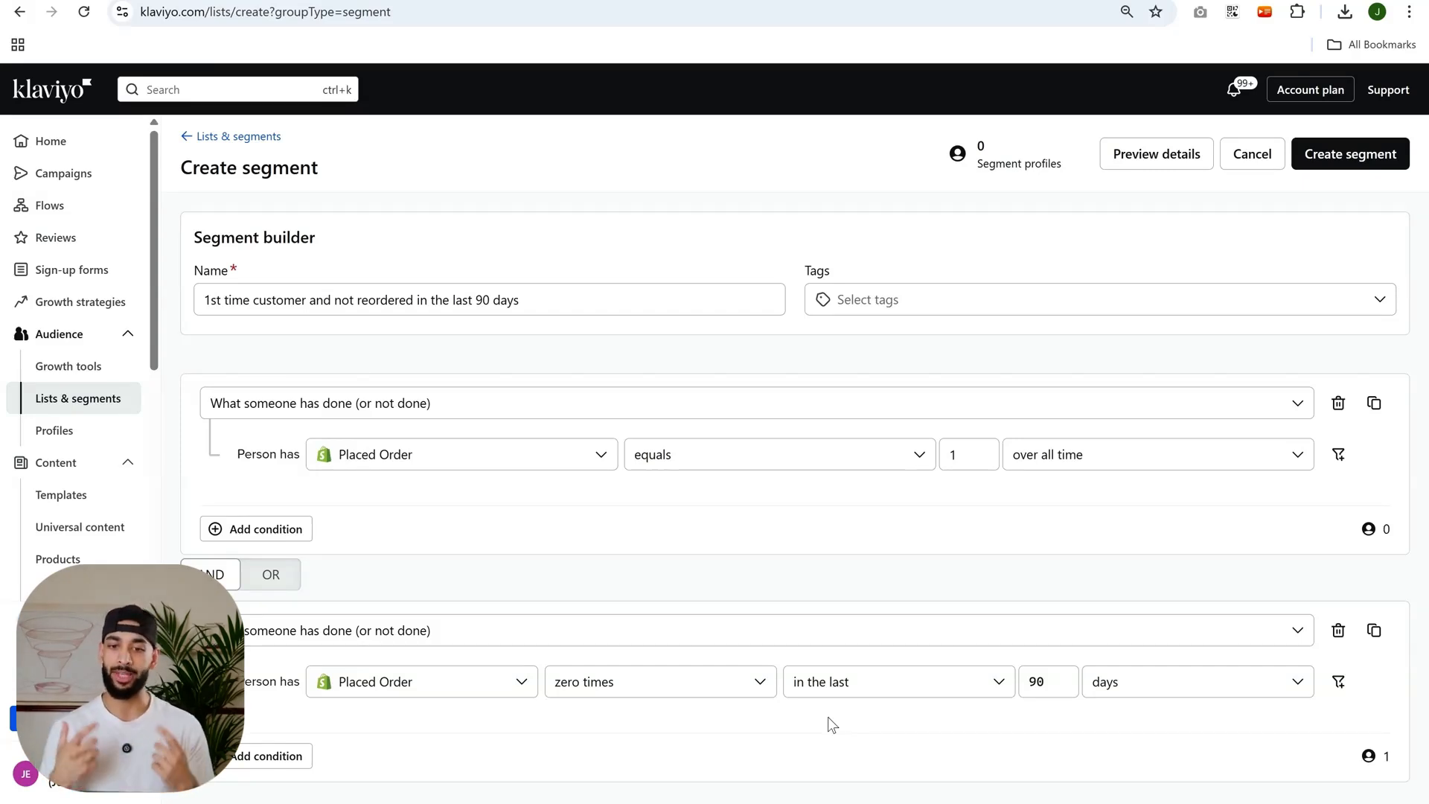
Rename the segment "bad profiles" and delete the second Placed Order condition.
triple_click(493, 301)
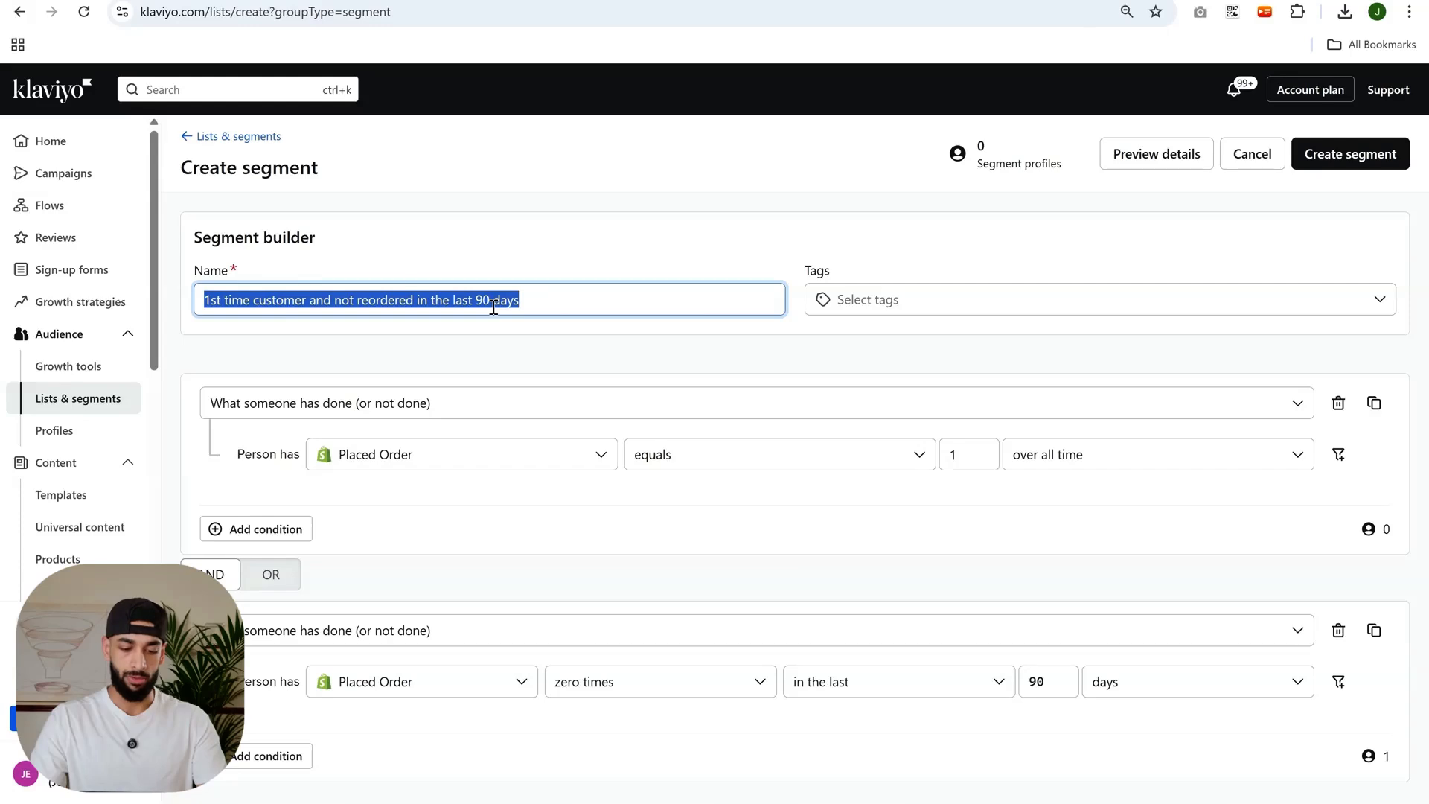
text(bad prfo)
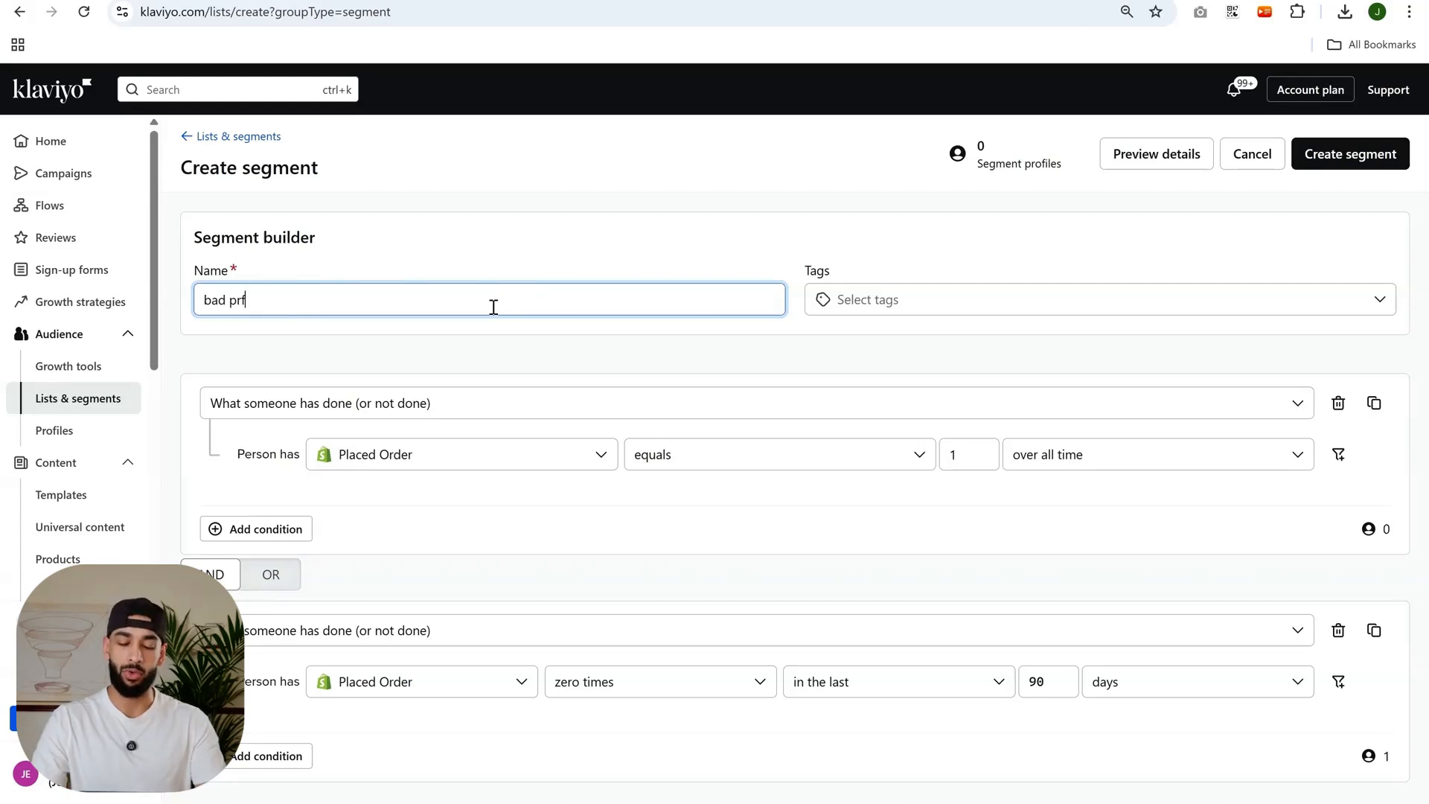
key(BackSpace)
key(BackSpace)
text(ofiles)
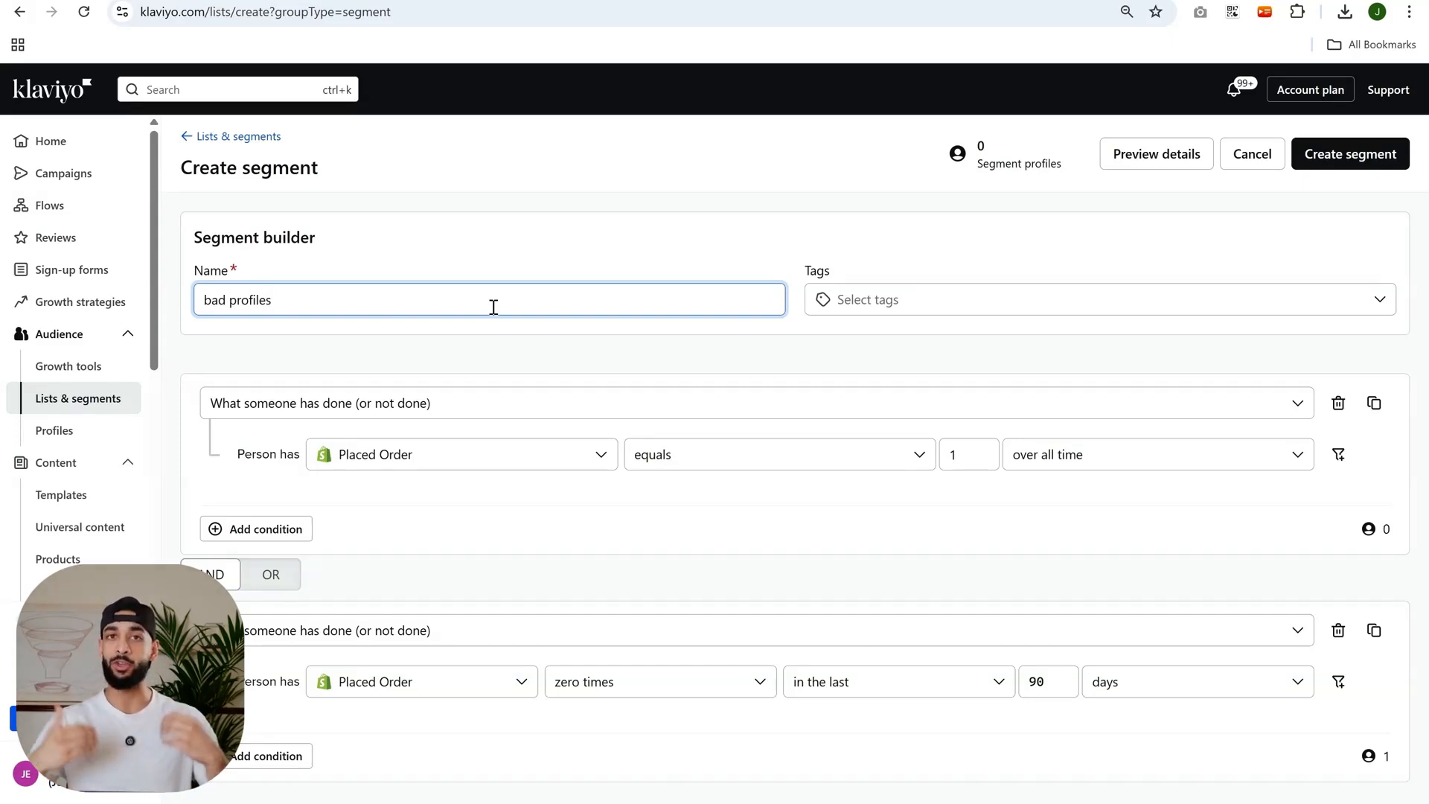
click(462, 357)
click(351, 294)
click(477, 376)
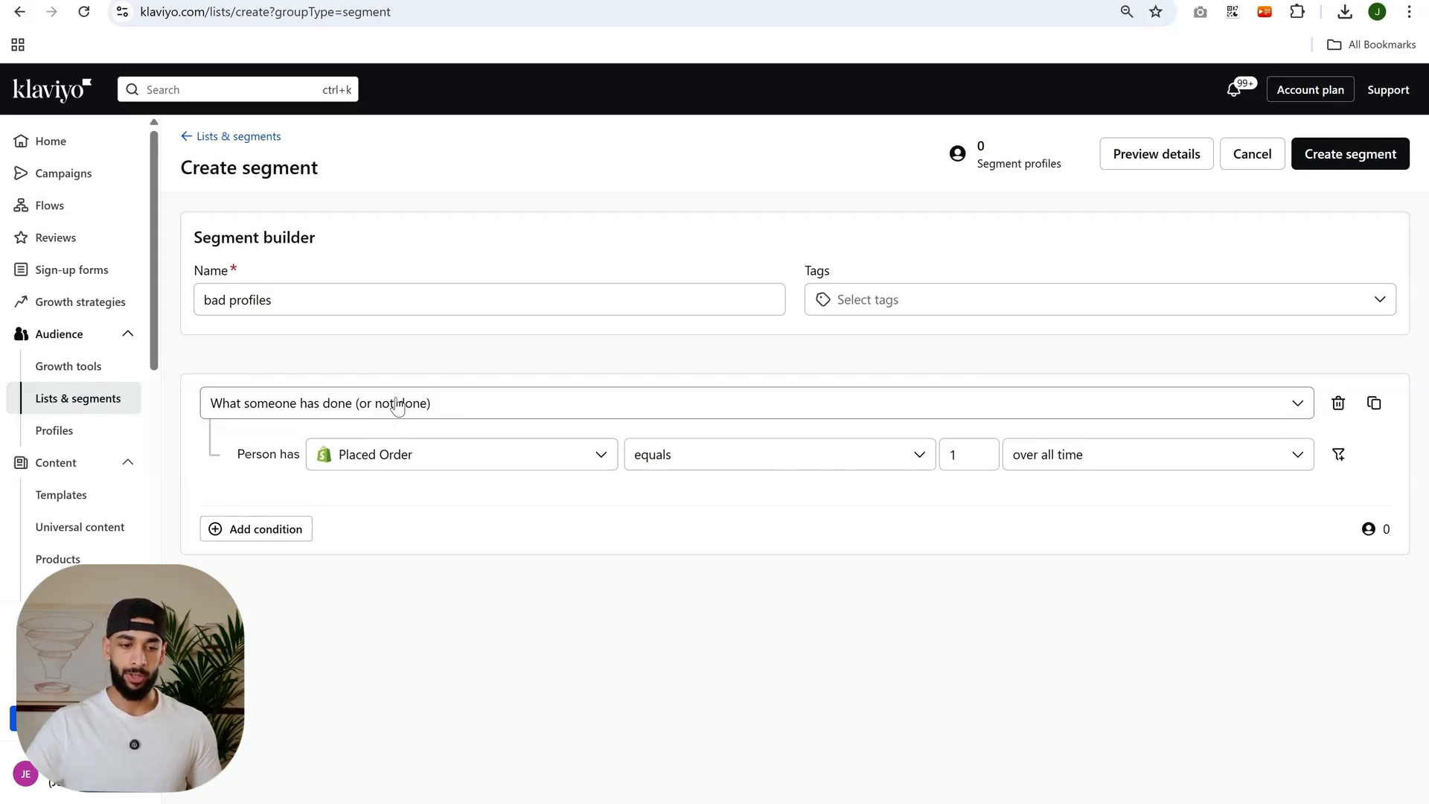
Change the remaining condition to Received Email is at least 5 over all time.
click(434, 446)
text(rece)
click(436, 603)
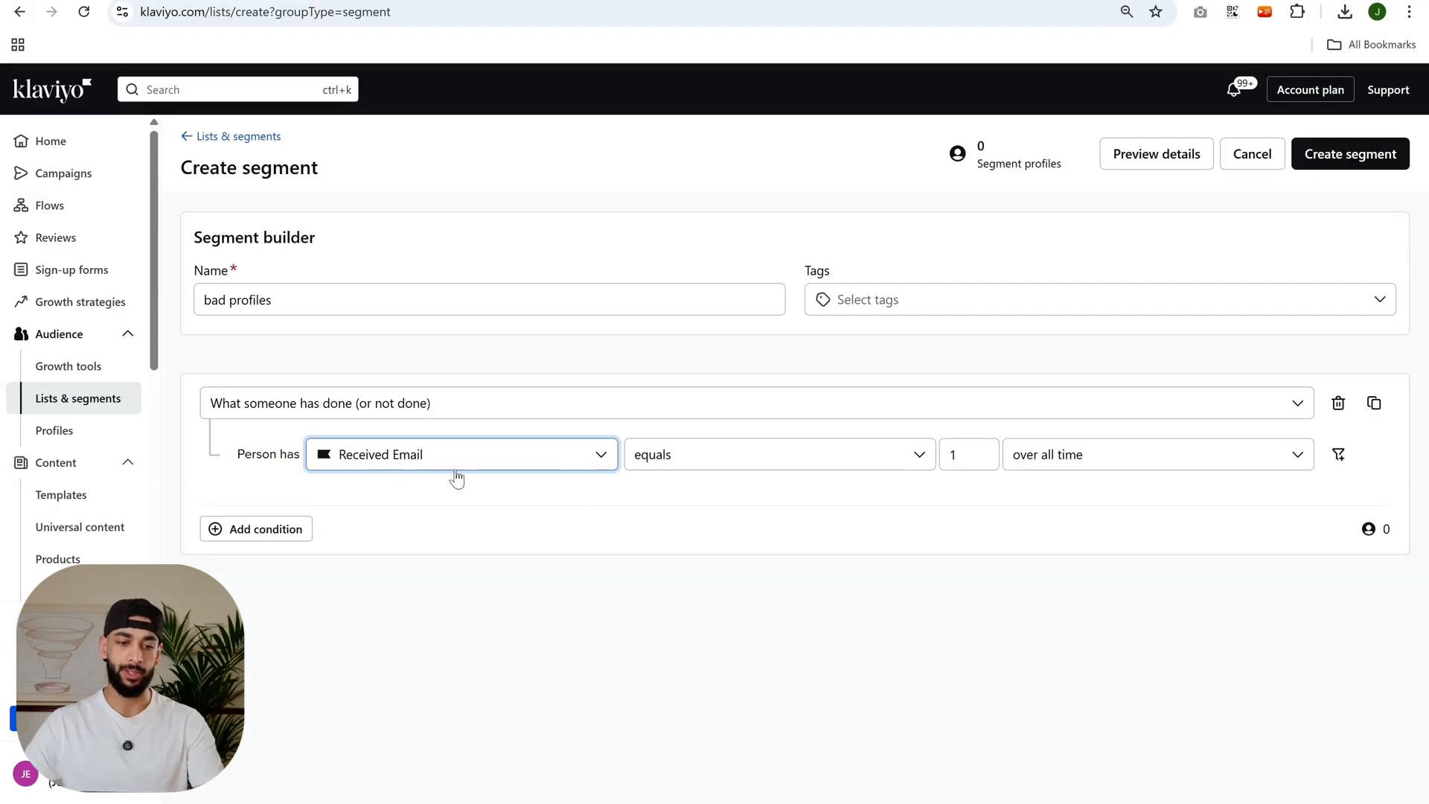
click(679, 463)
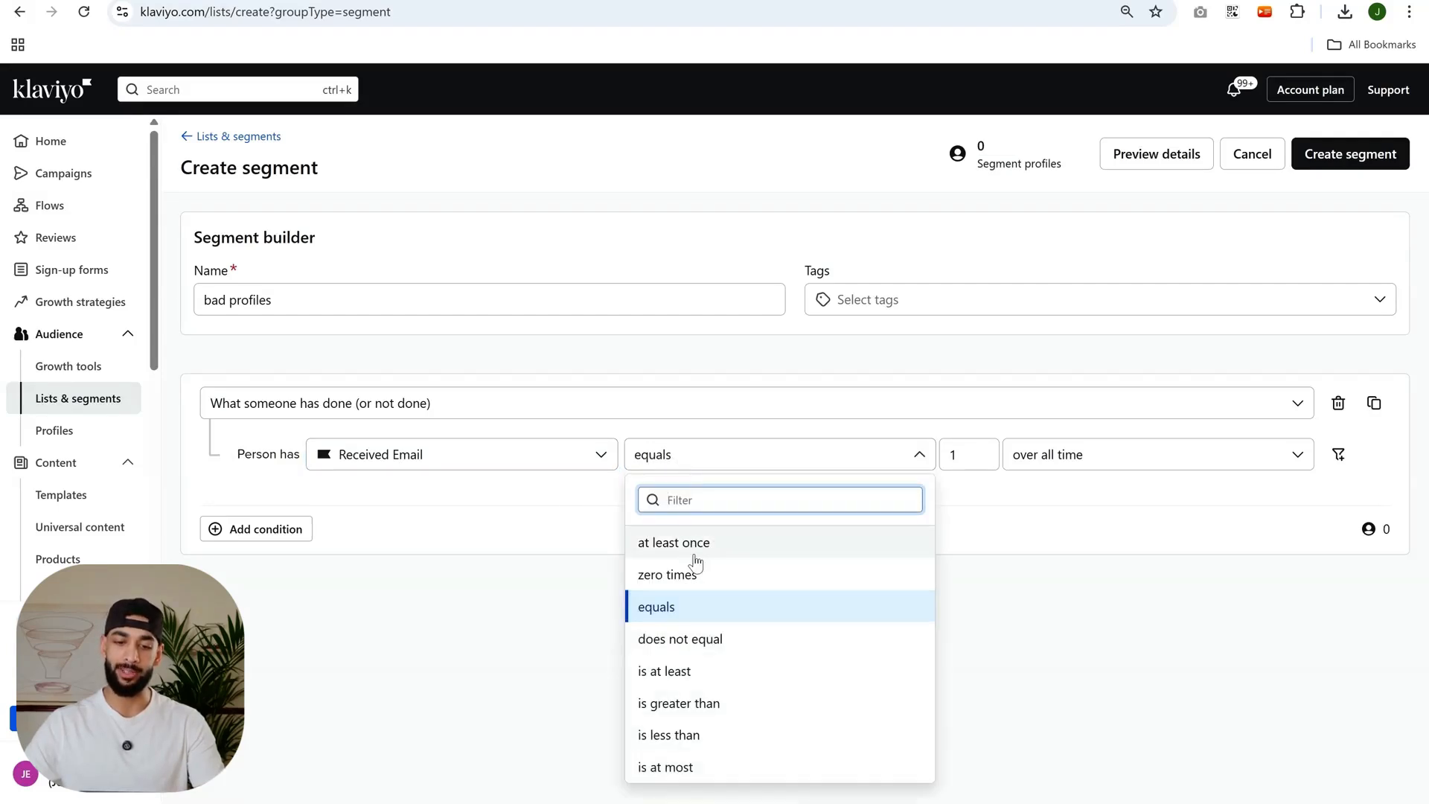
click(696, 547)
click(714, 466)
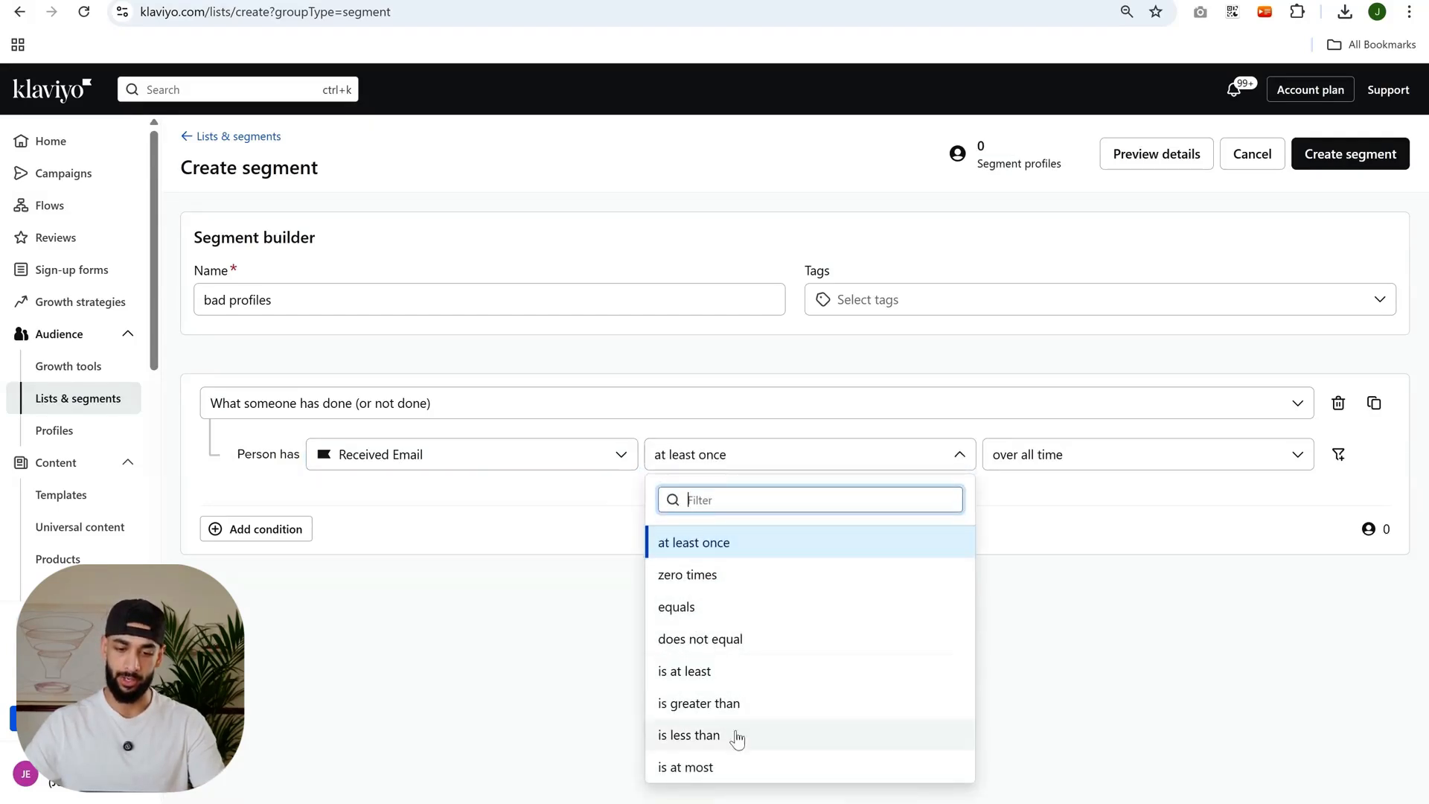
click(707, 672)
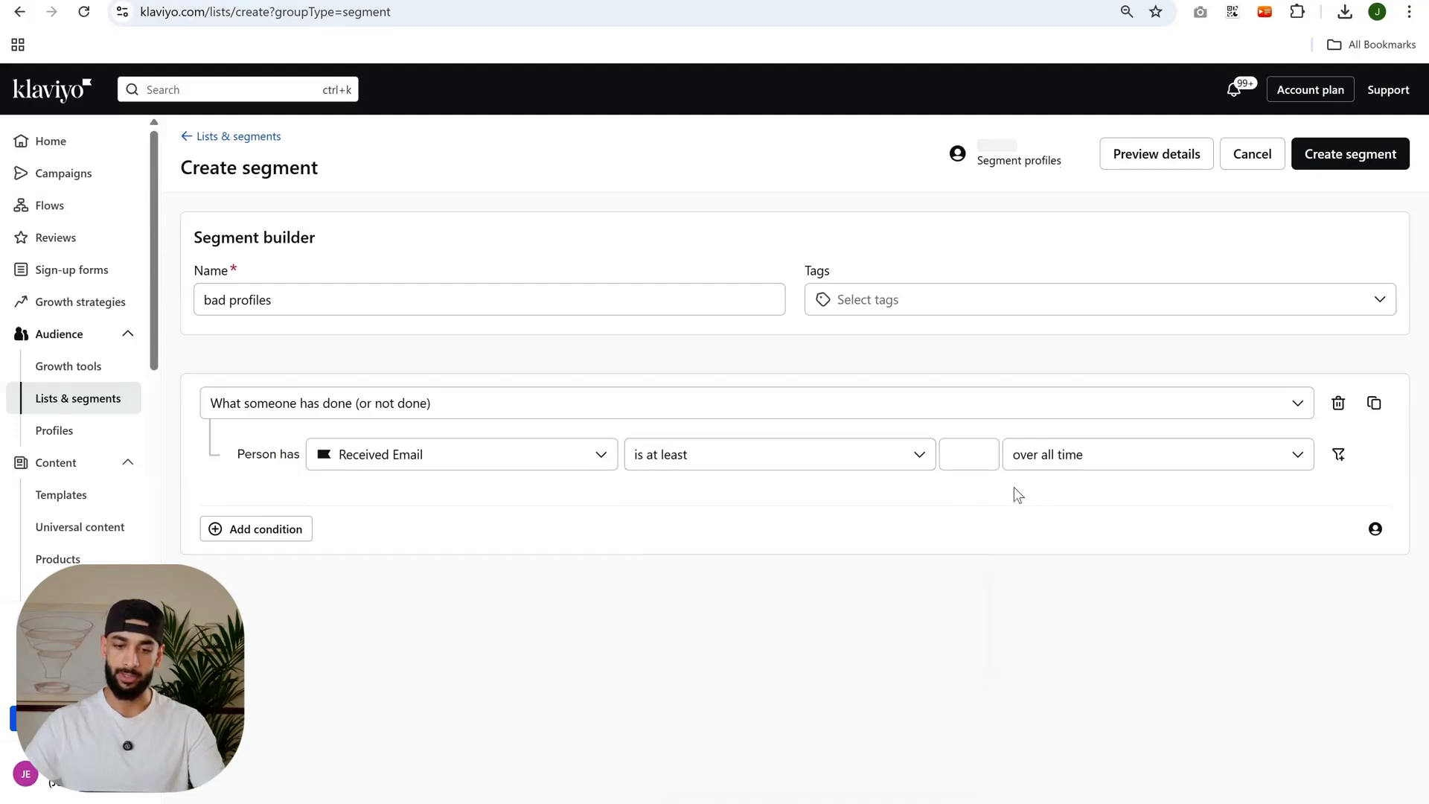
text(5)
click(1039, 531)
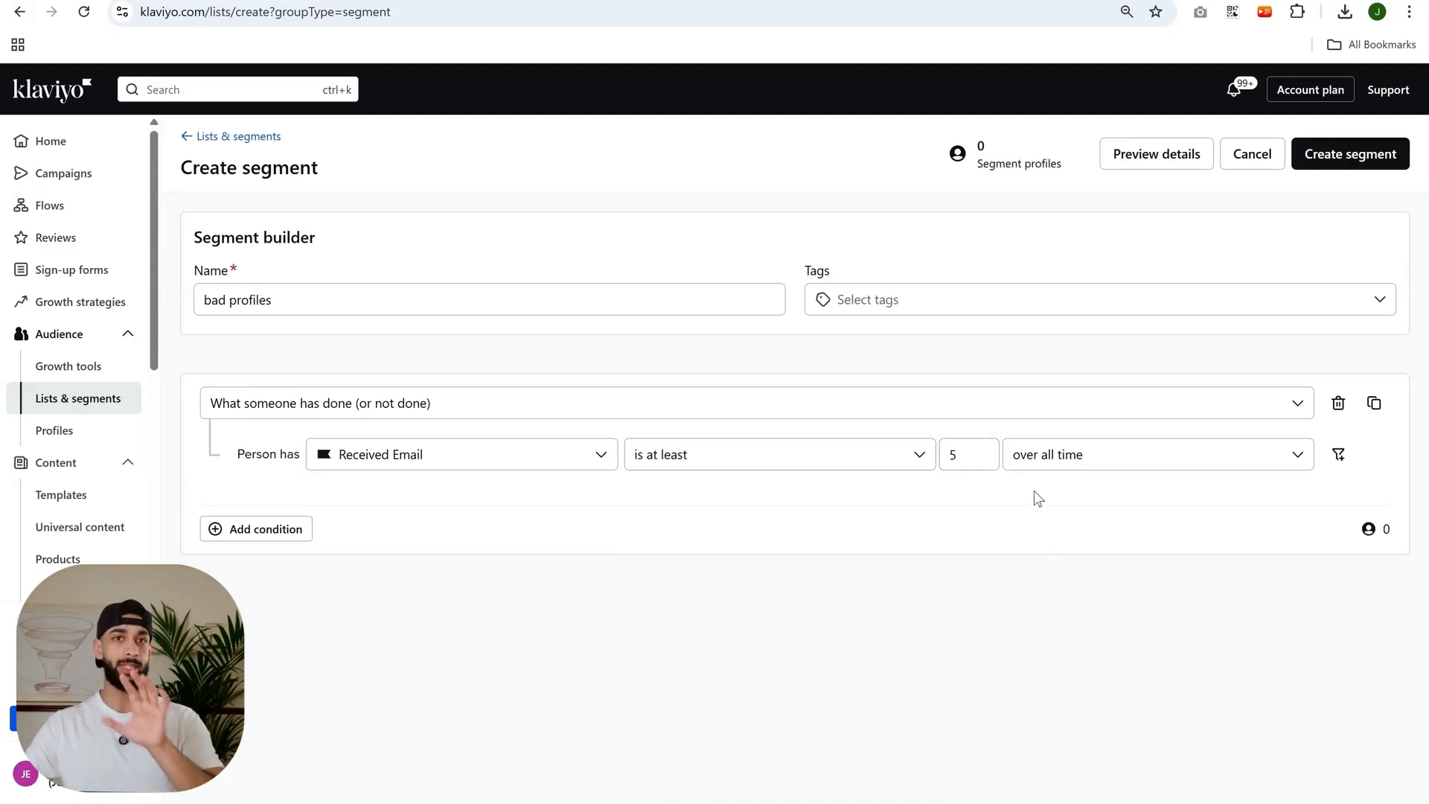
Add an AND condition "What someone has done (or not done)": Opened Email zero times over all time.
click(210, 574)
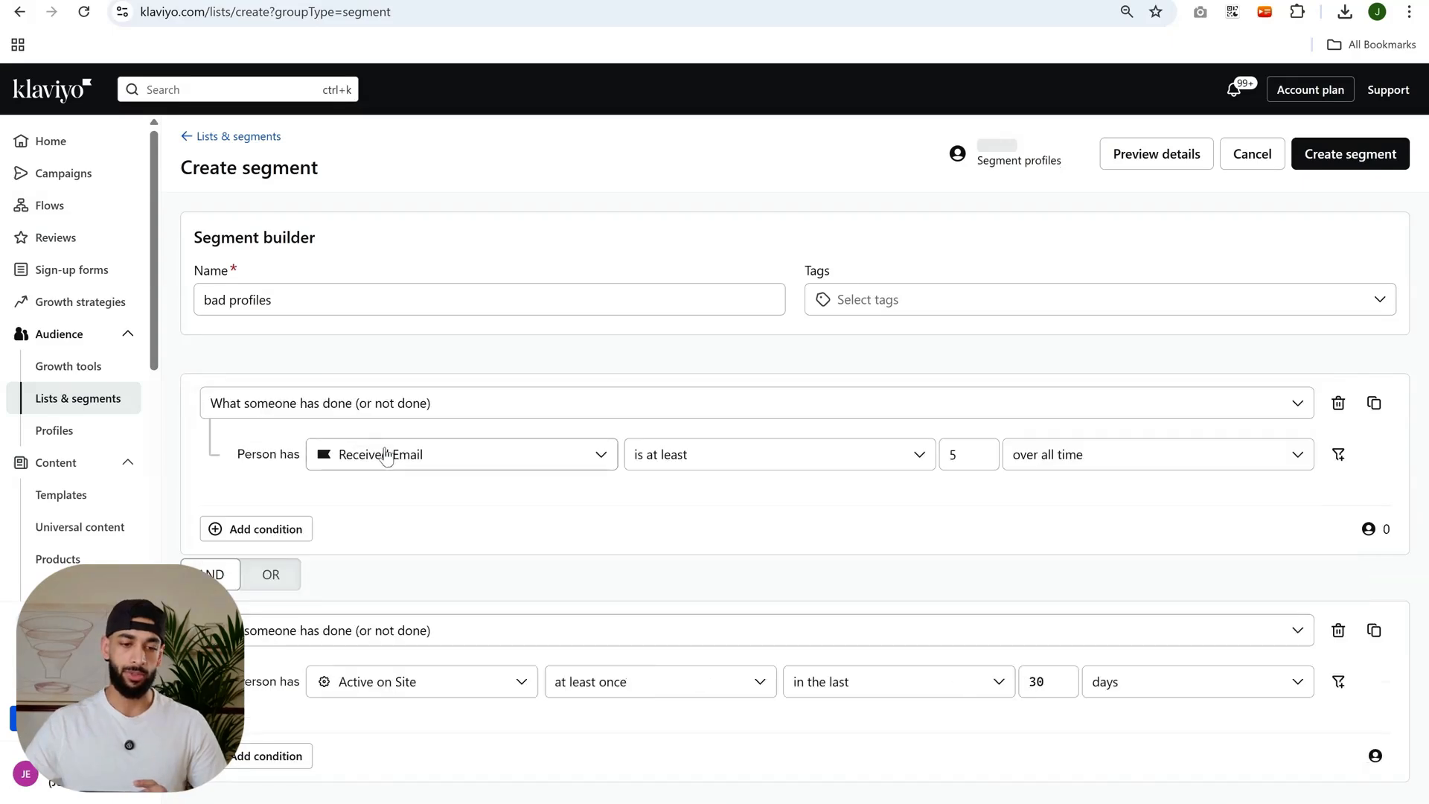
click(444, 679)
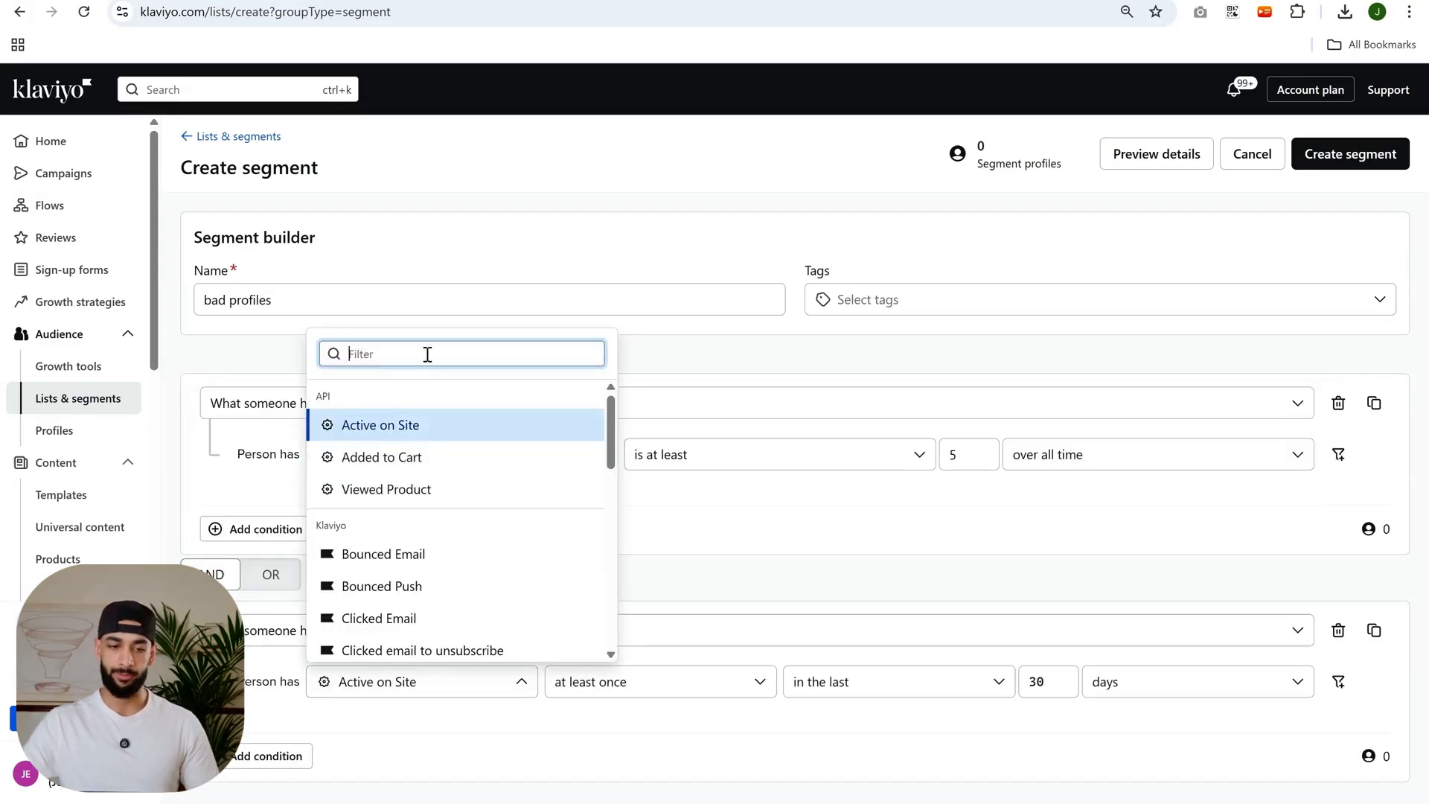
text(open)
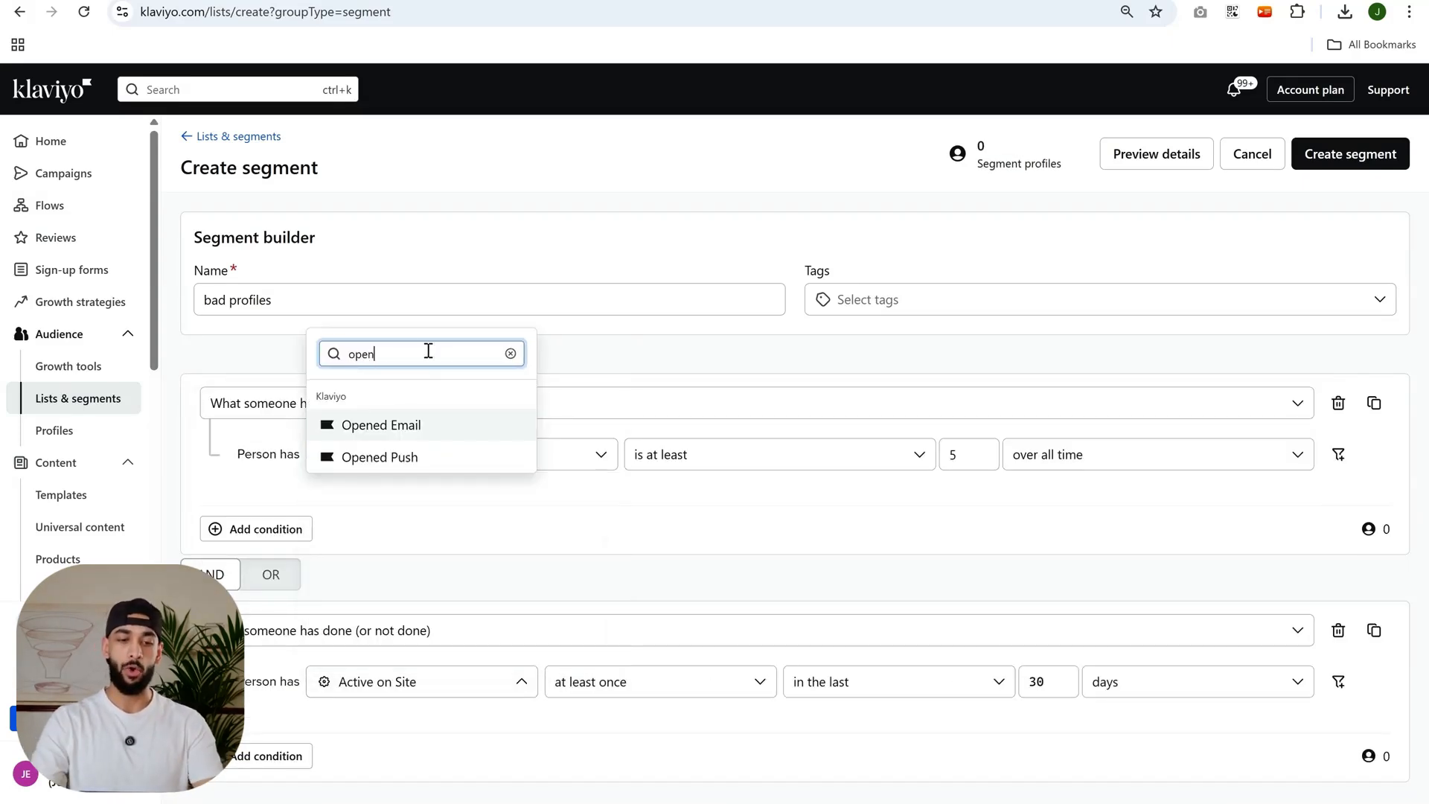
click(411, 432)
click(649, 692)
click(637, 462)
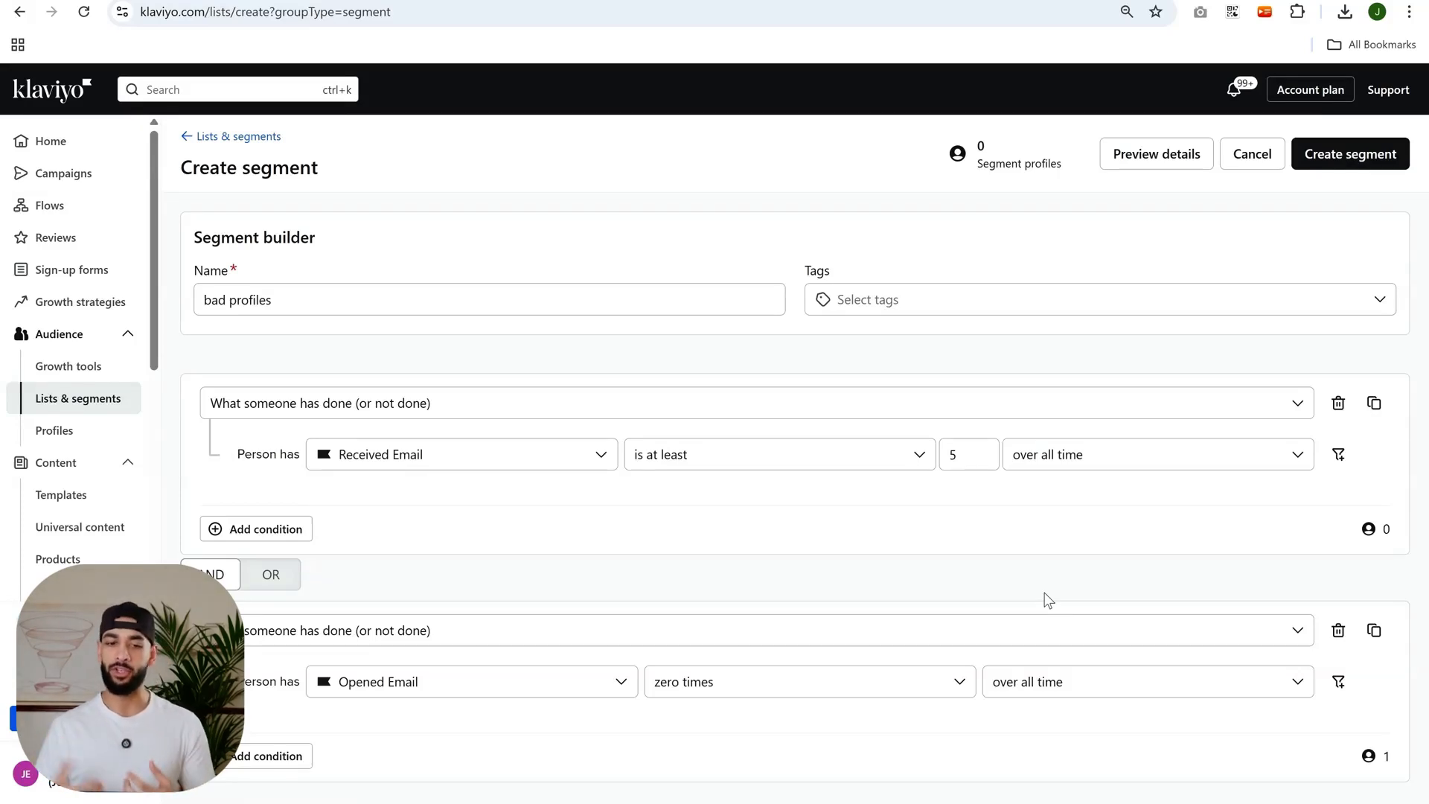
Add a third condition block, joined with AND, of the type "Properties about someone".
click(288, 756)
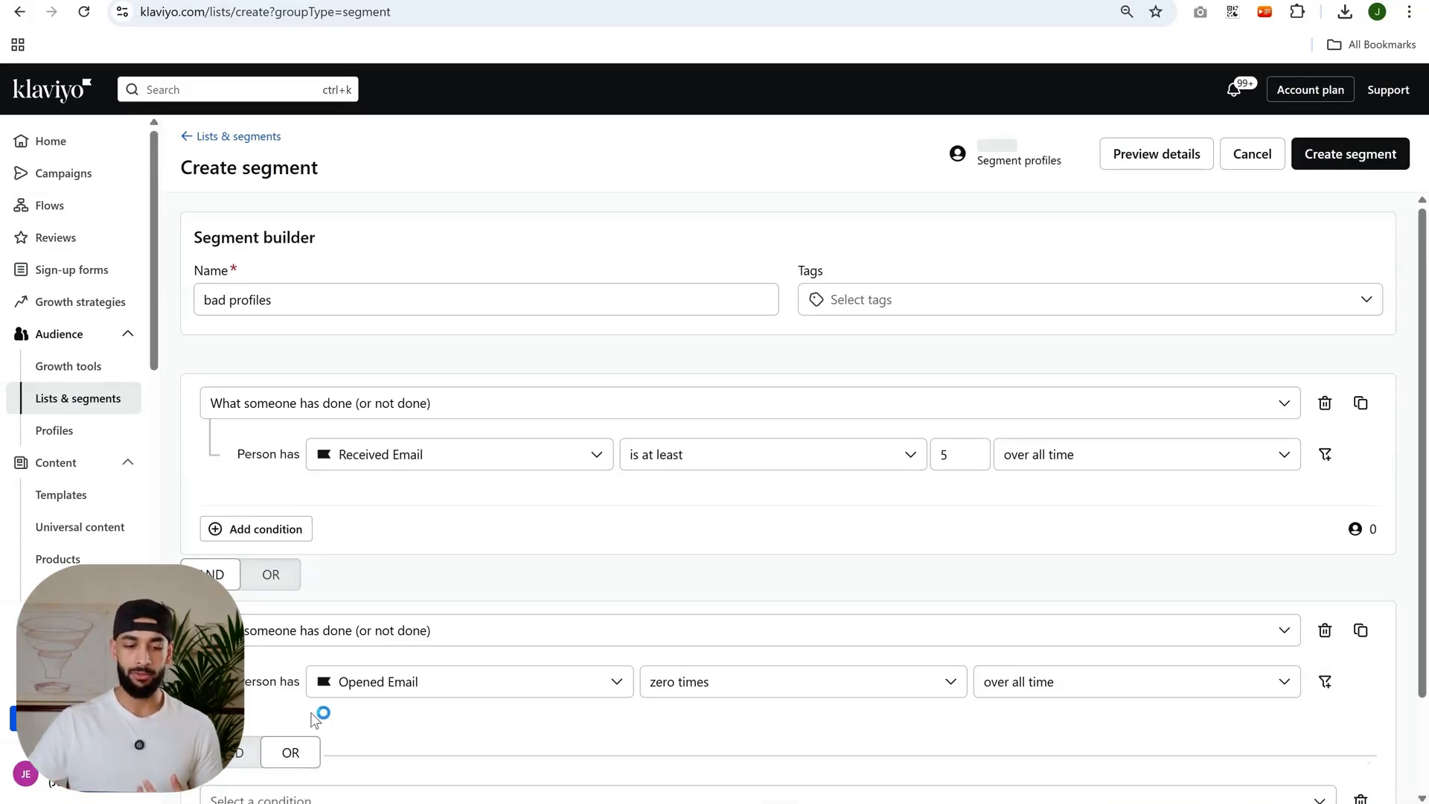
scroll(290, 756, down, 2)
click(230, 637)
scroll(230, 637, down, 1)
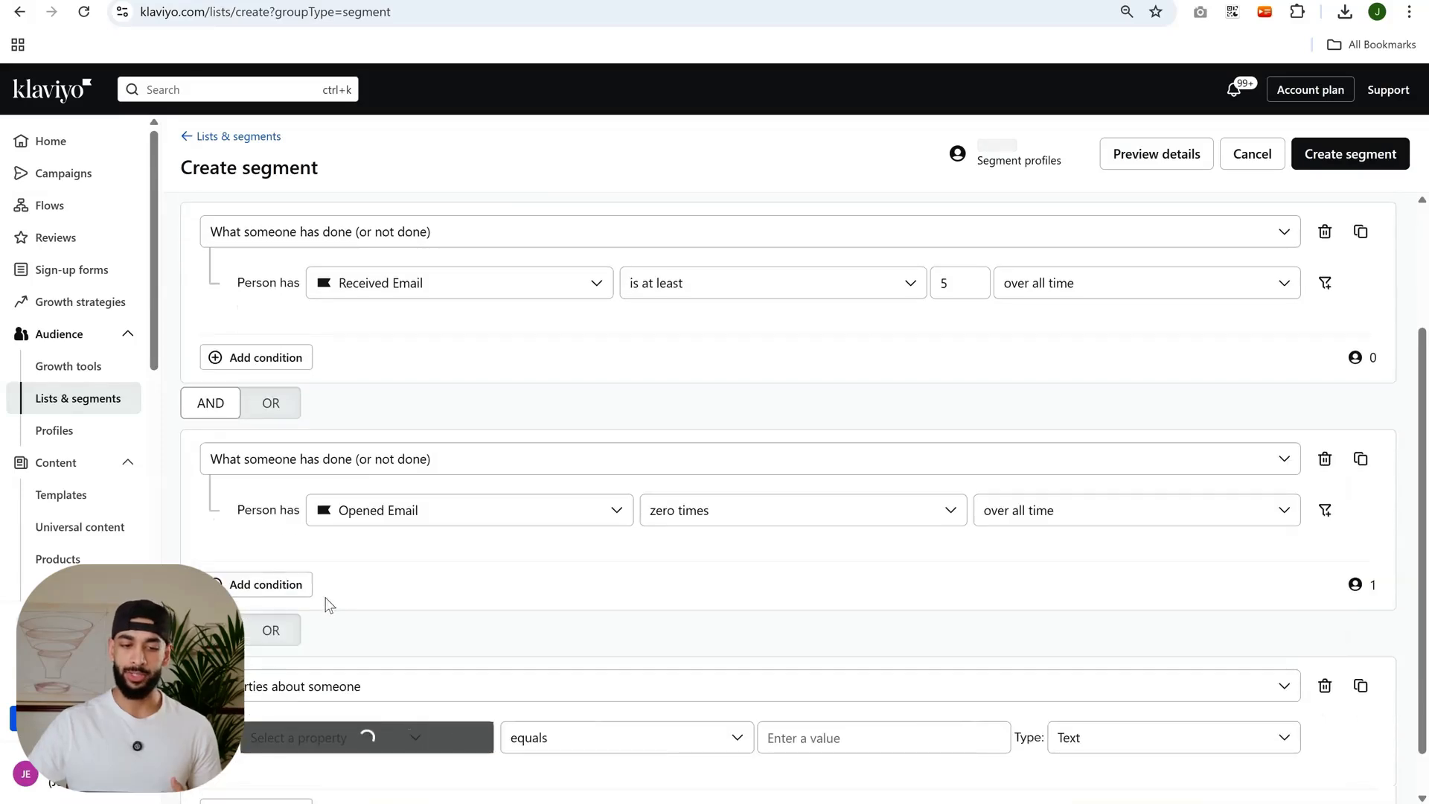
scroll(331, 632, down, 1)
Set the property condition to Created at least 30 days ago.
click(331, 686)
text(created)
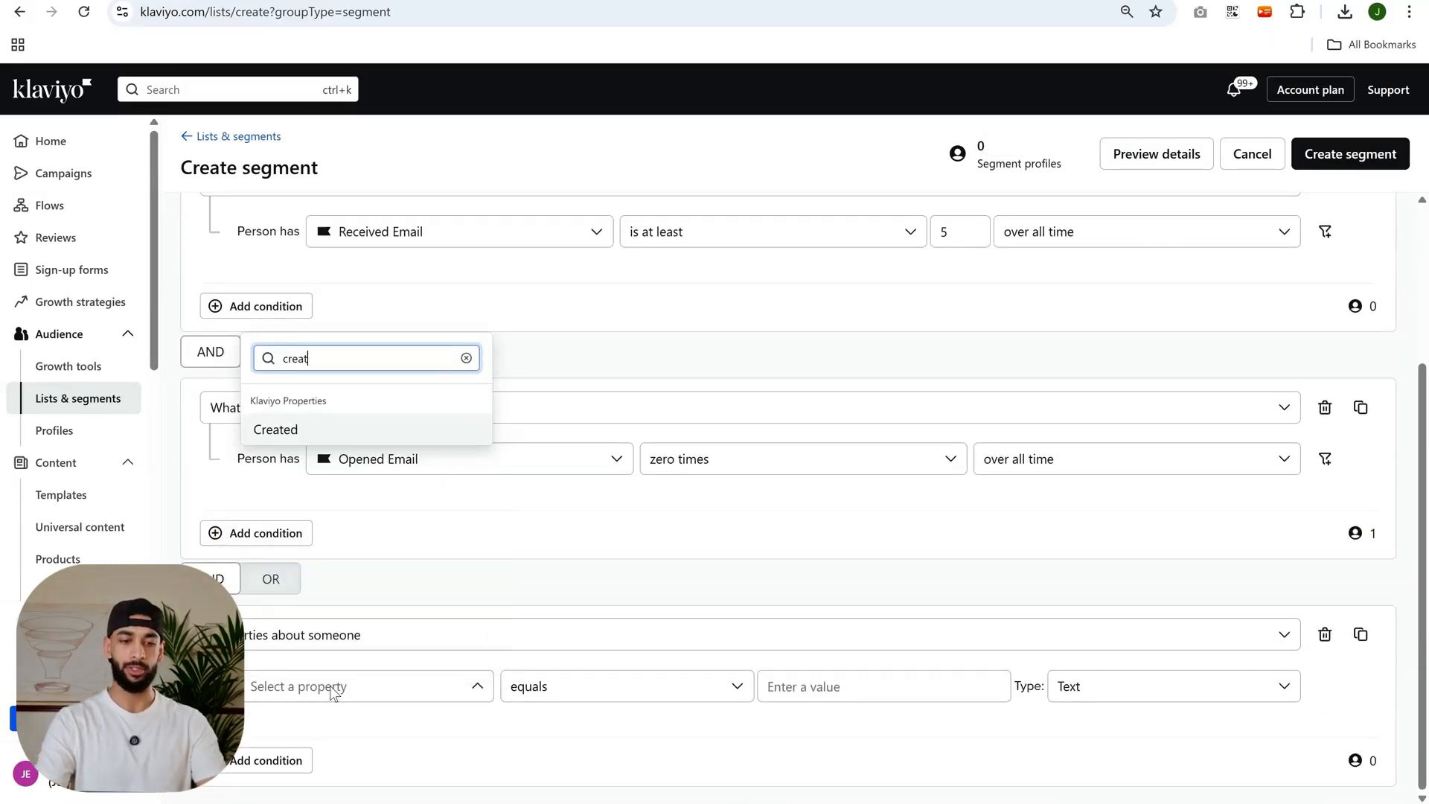
click(279, 428)
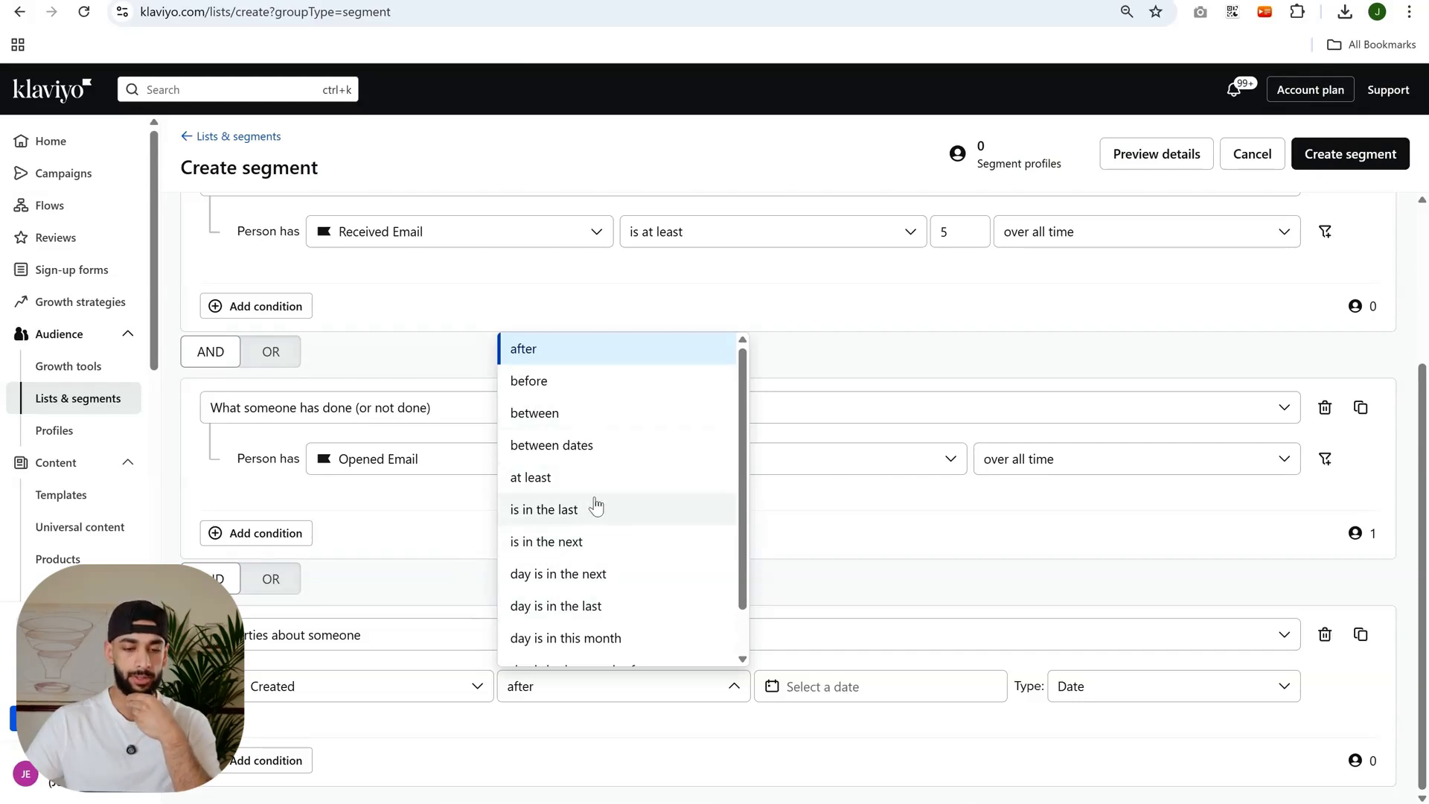
scroll(606, 565, down, 1)
scroll(609, 477, up, 3)
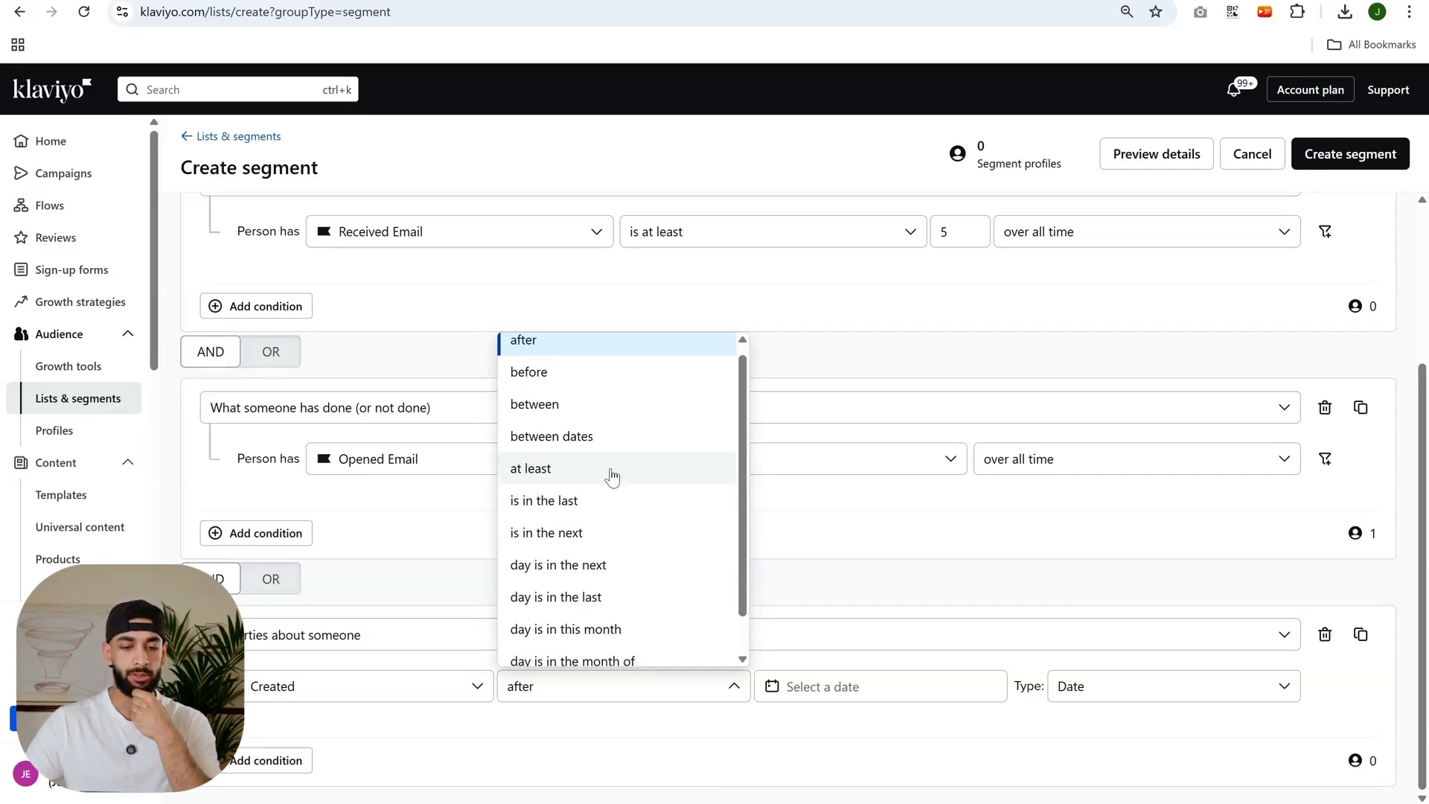
scroll(610, 482, down, 1)
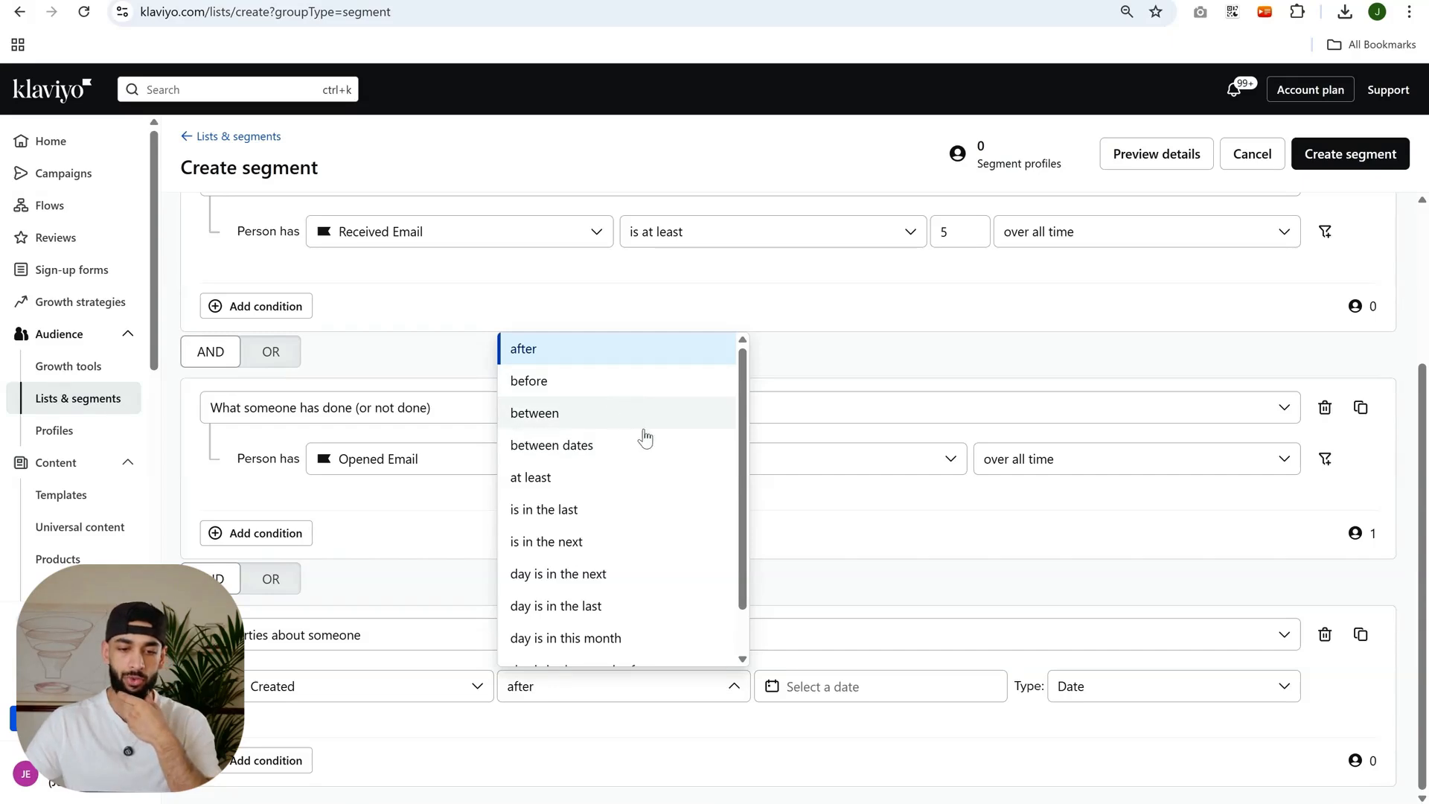
click(588, 488)
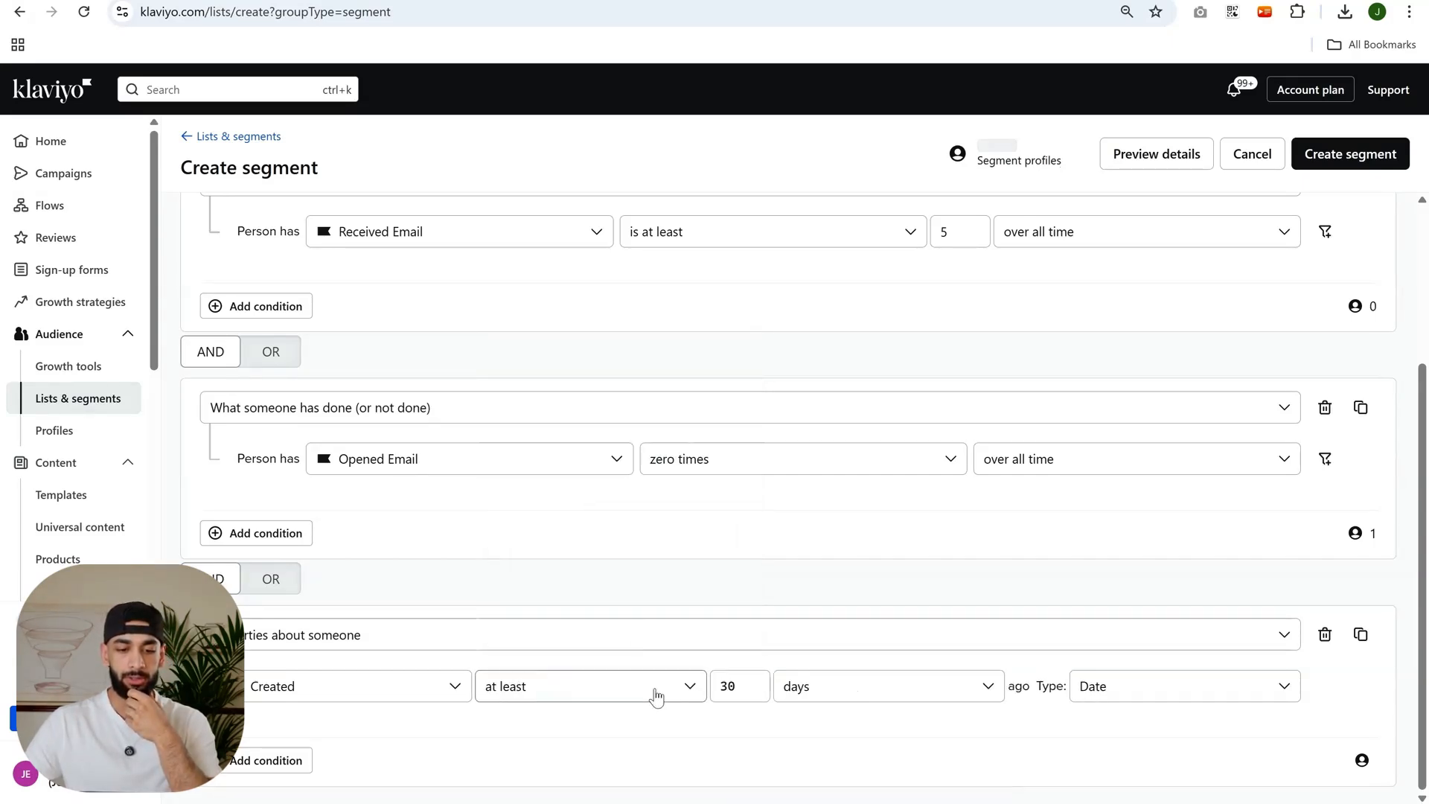
click(752, 688)
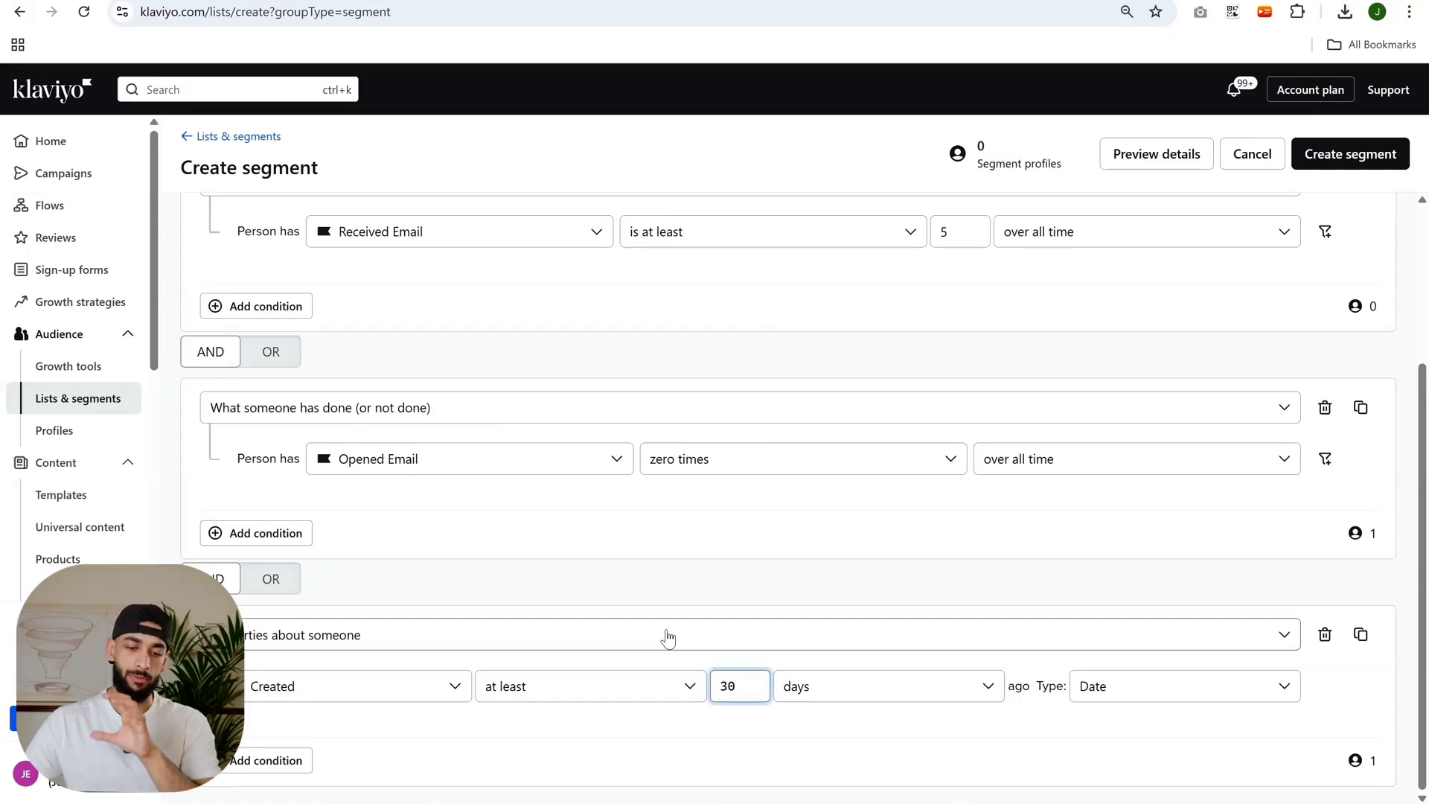
Review the Received Email, Opened Email and Created conditions of the "bad profiles" segment.
scroll(668, 637, up, 3)
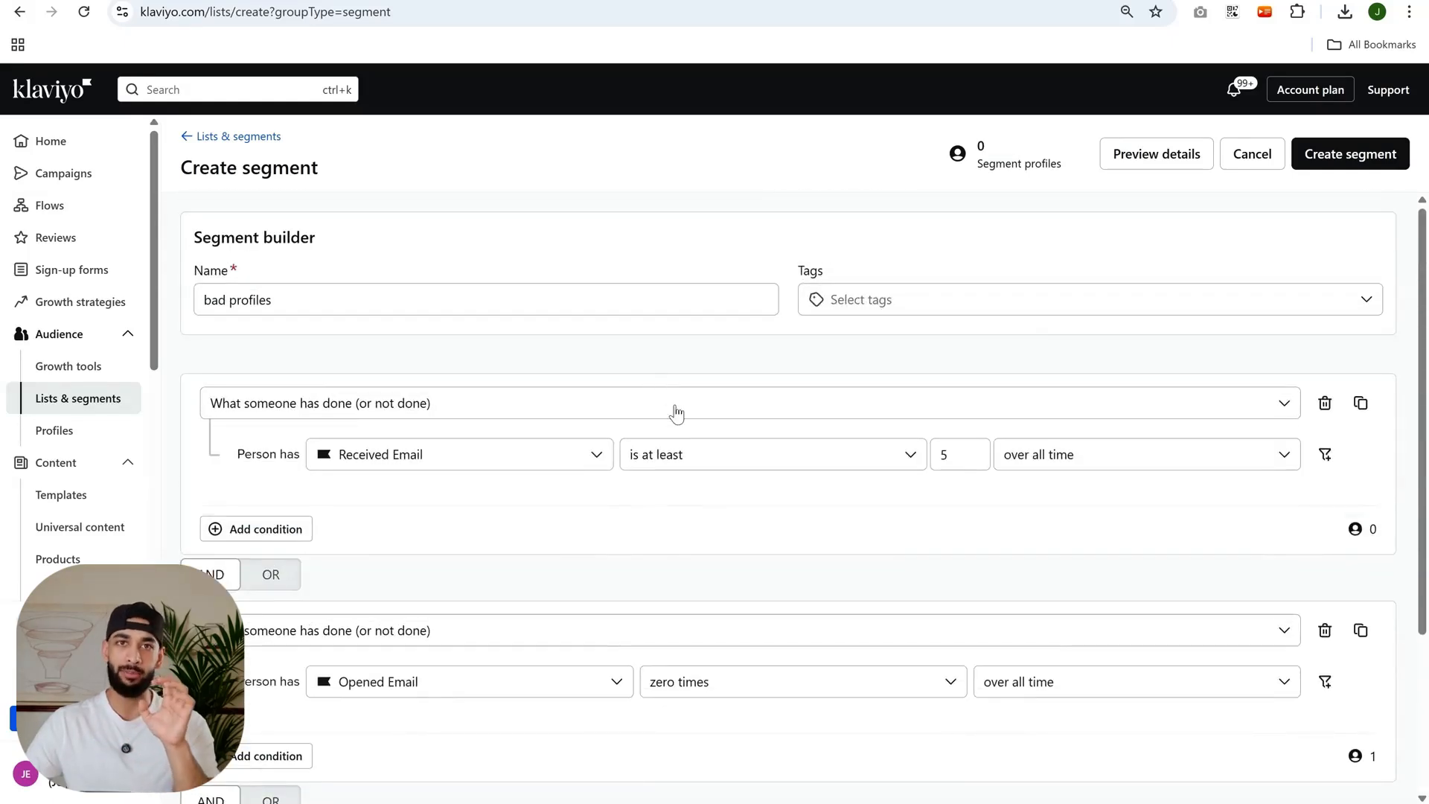
scroll(675, 413, down, 3)
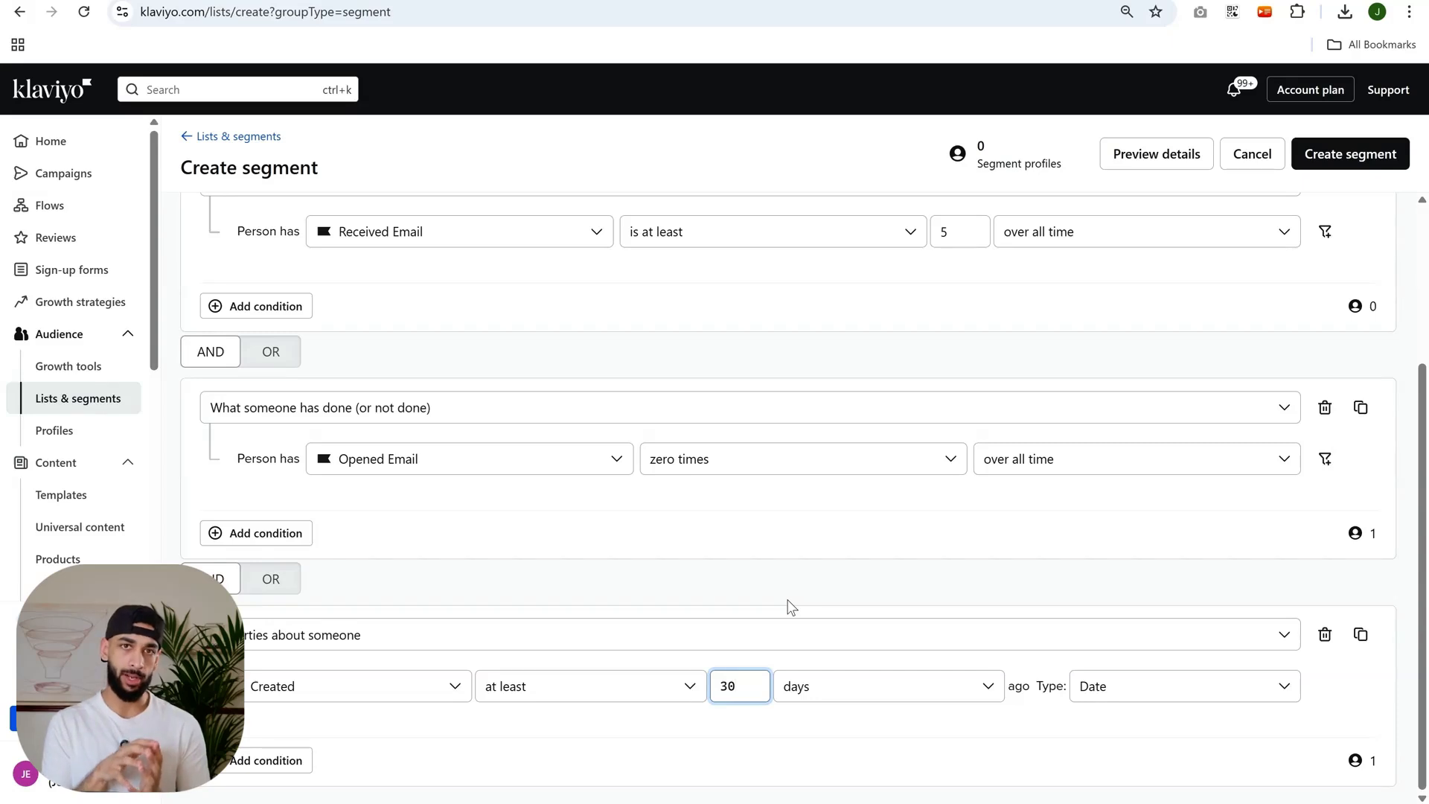
scroll(424, 494, up, 3)
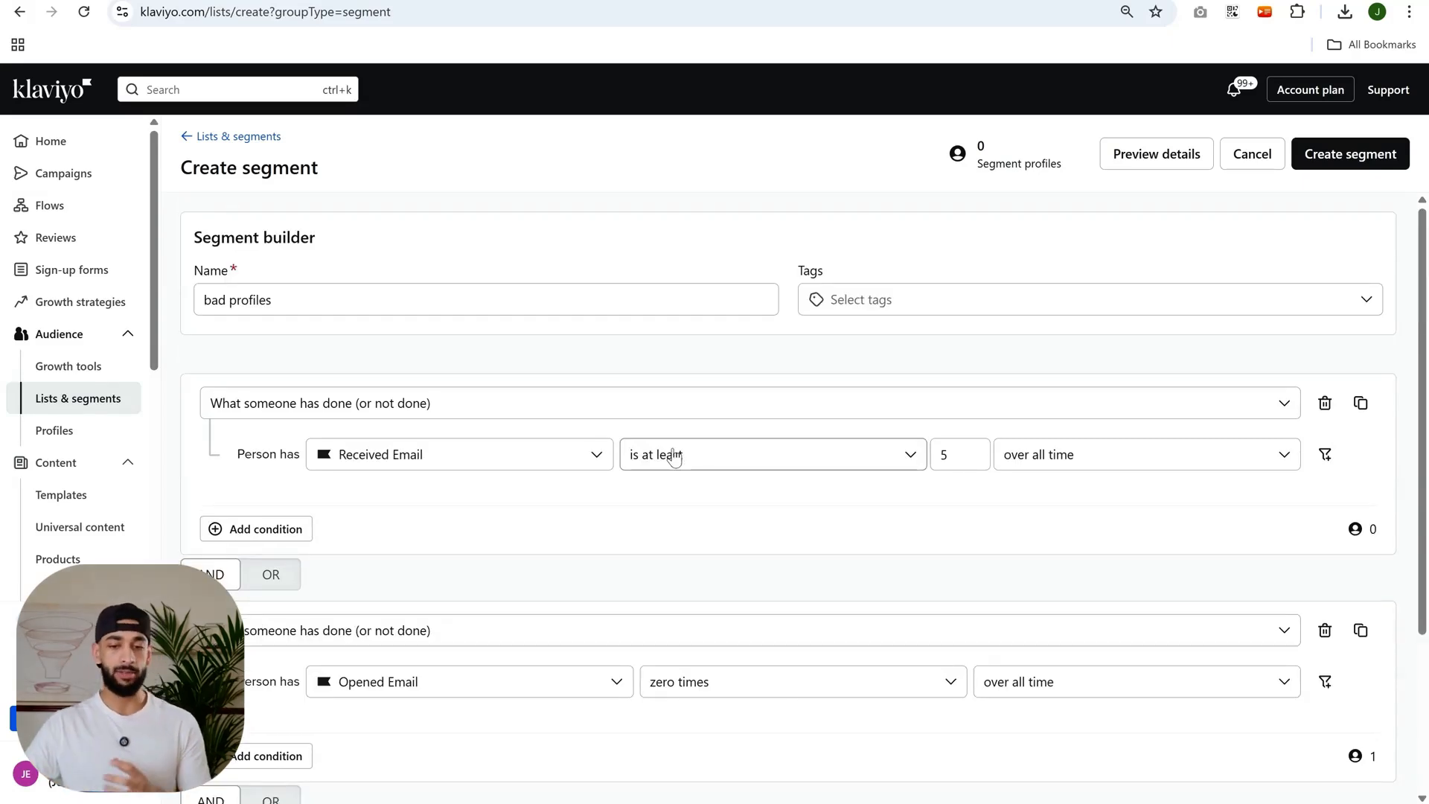
scroll(674, 456, down, 3)
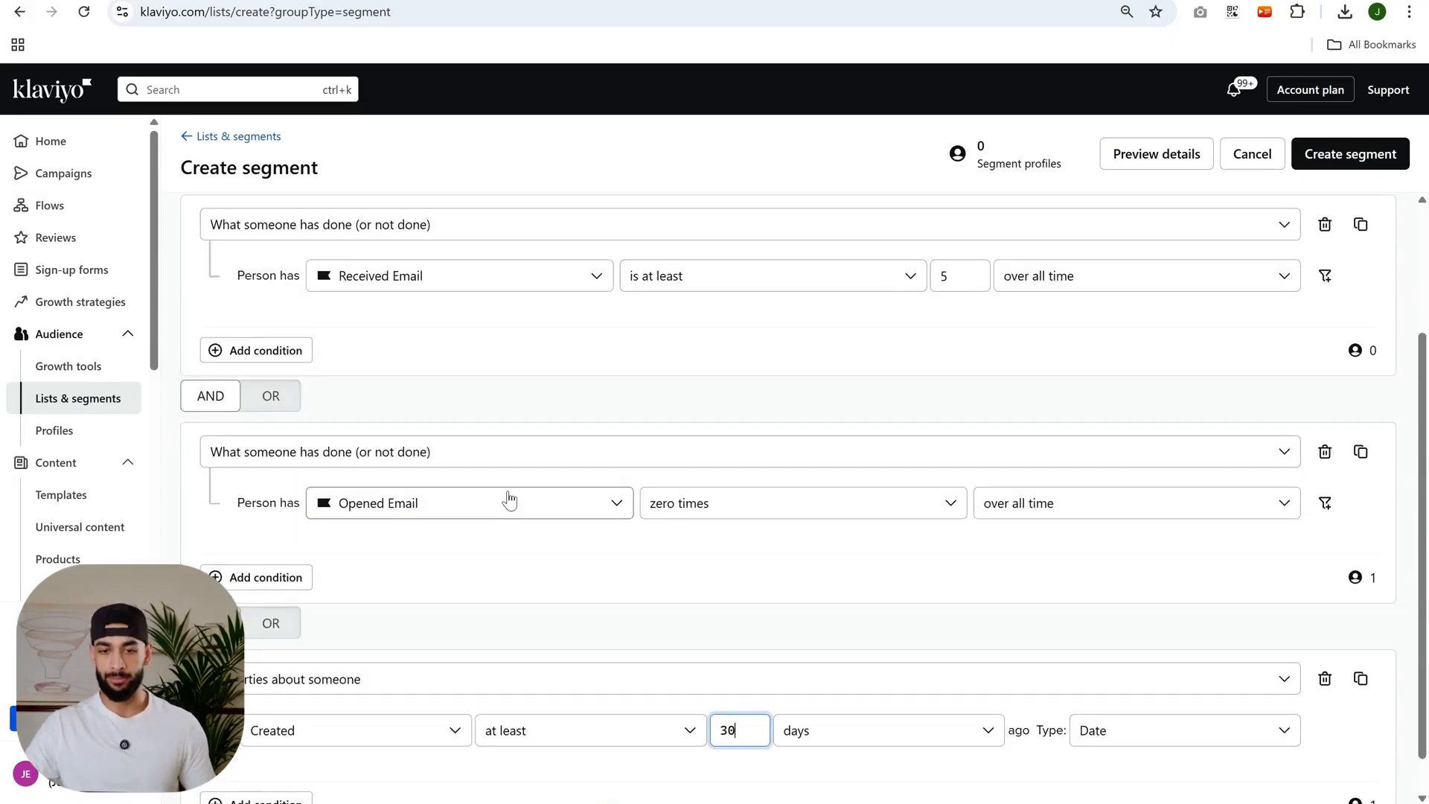
scroll(514, 505, down, 1)
scroll(519, 509, up, 3)
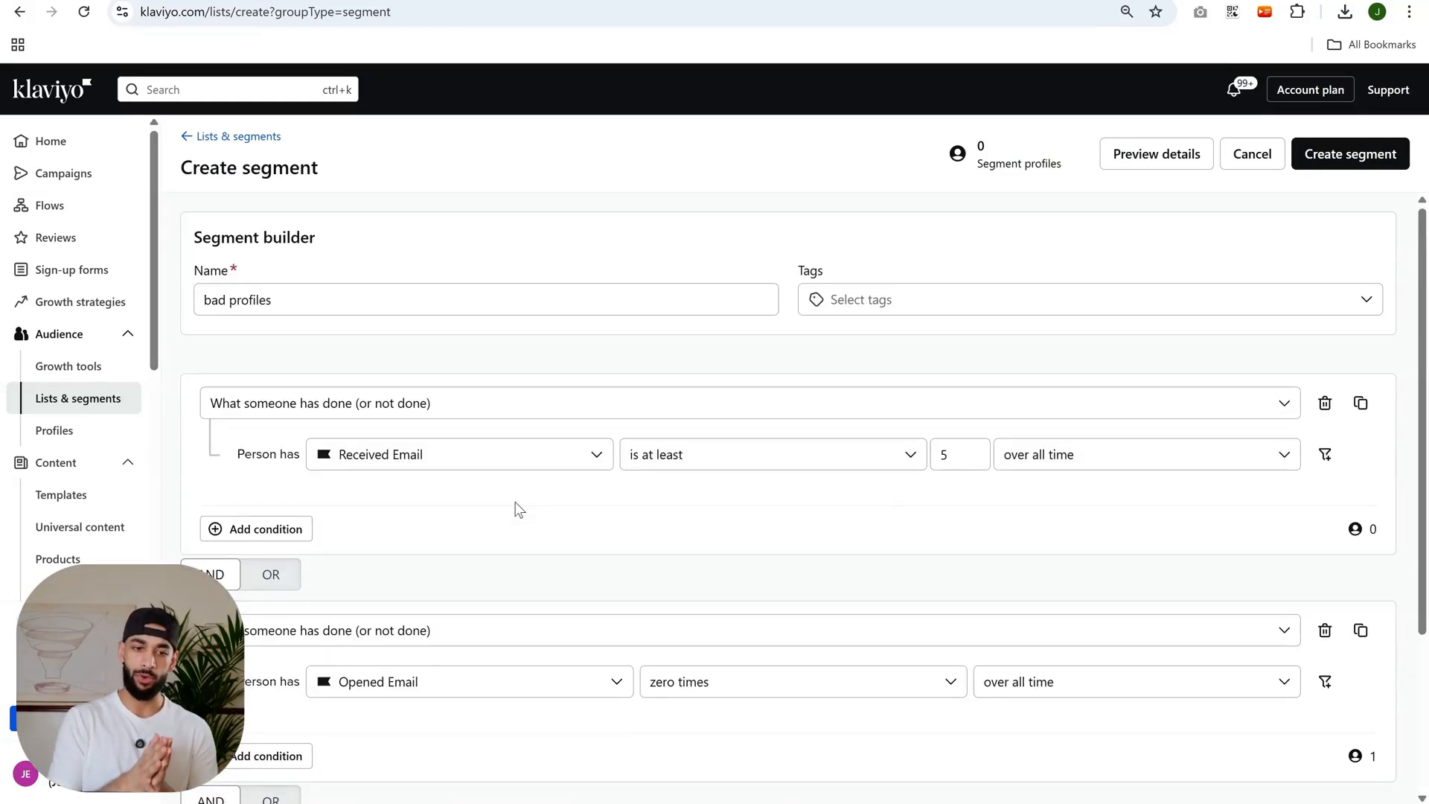
scroll(519, 509, down, 3)
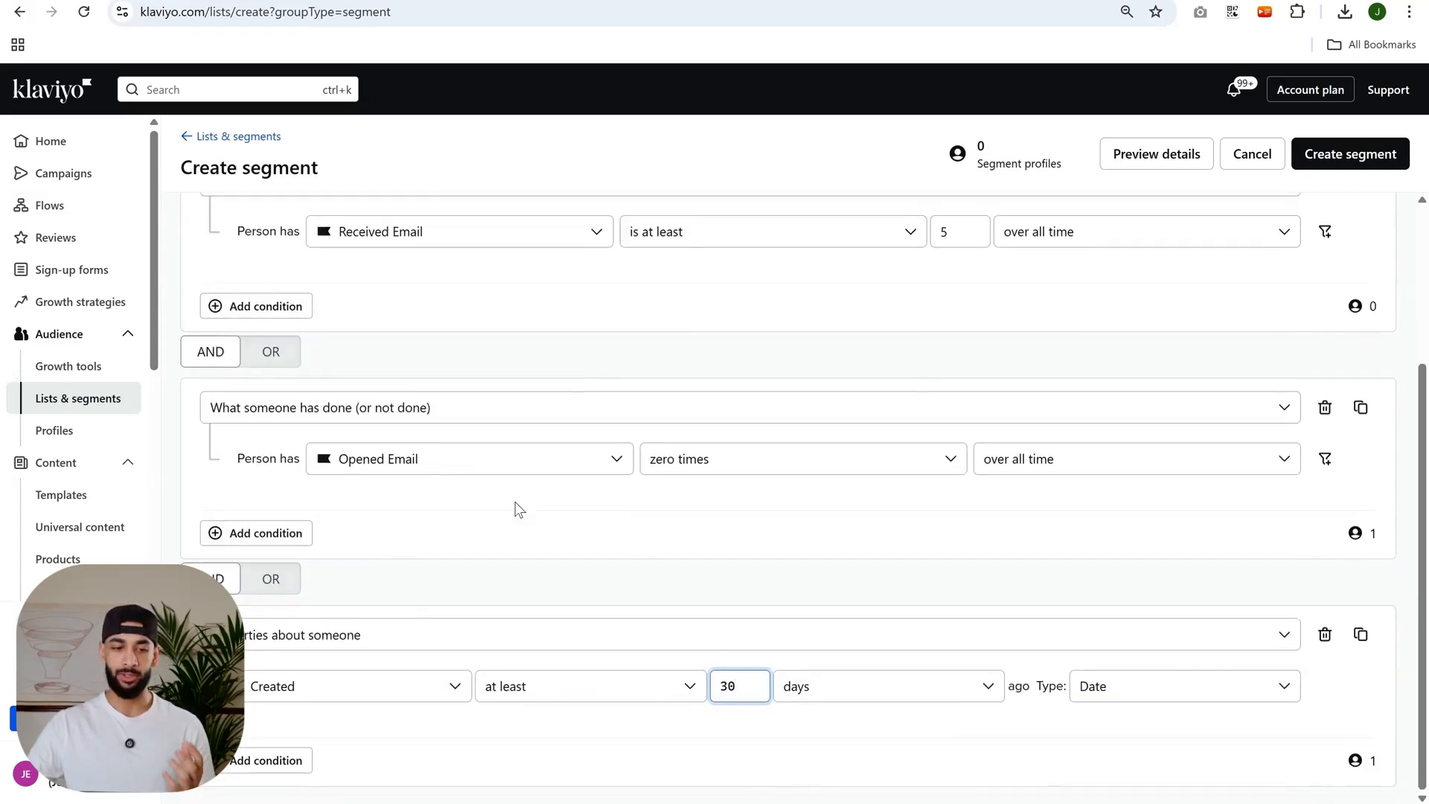
scroll(596, 352, up, 3)
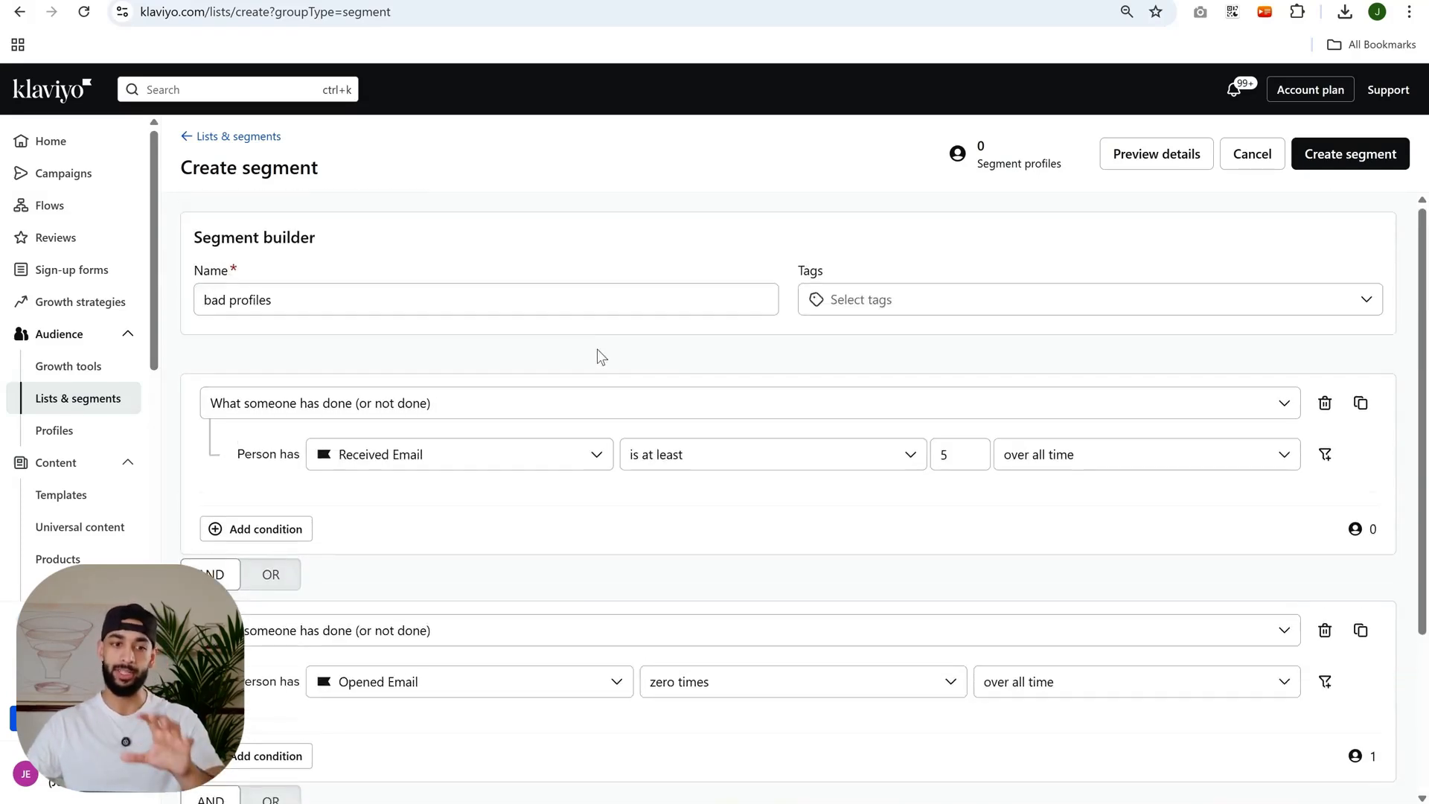
scroll(602, 356, down, 3)
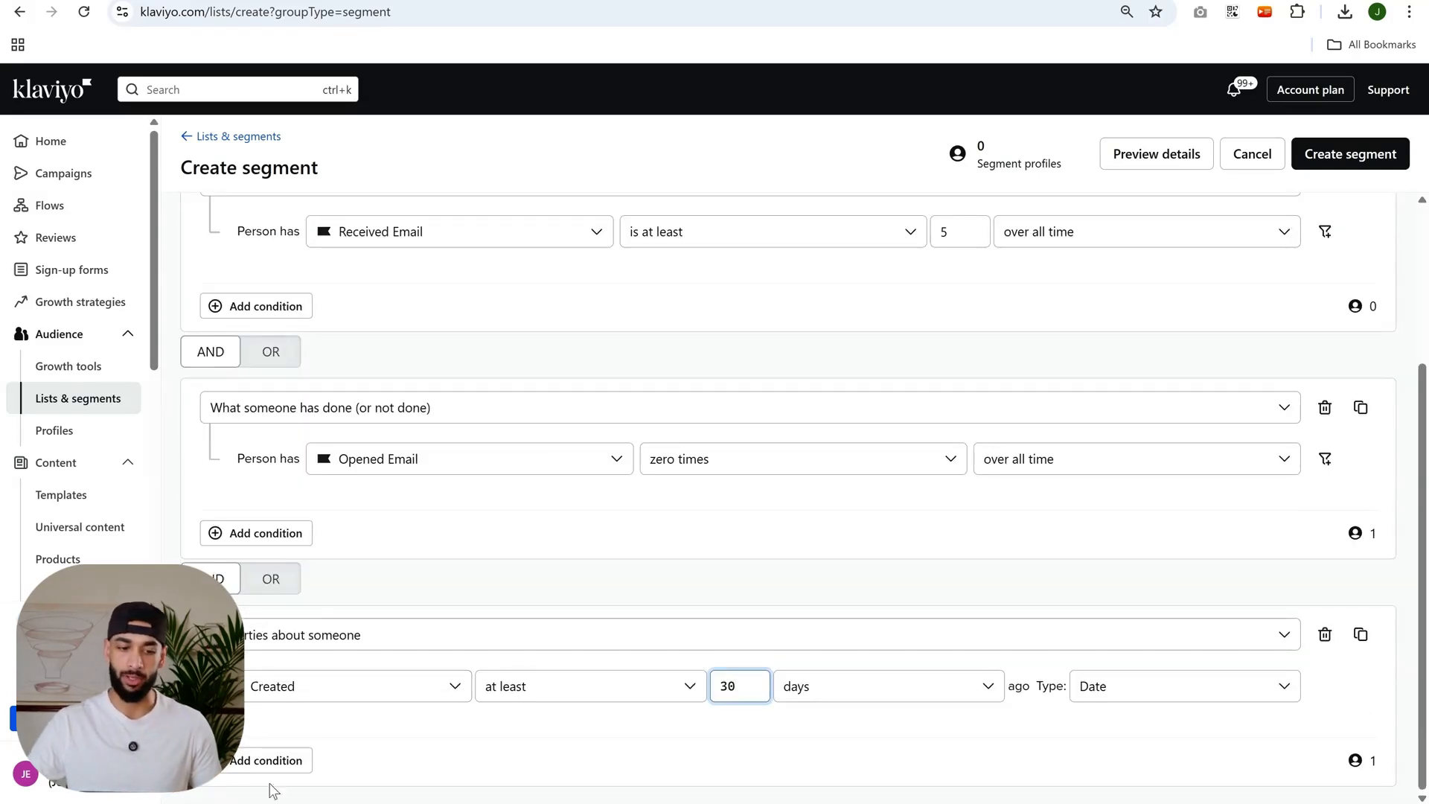